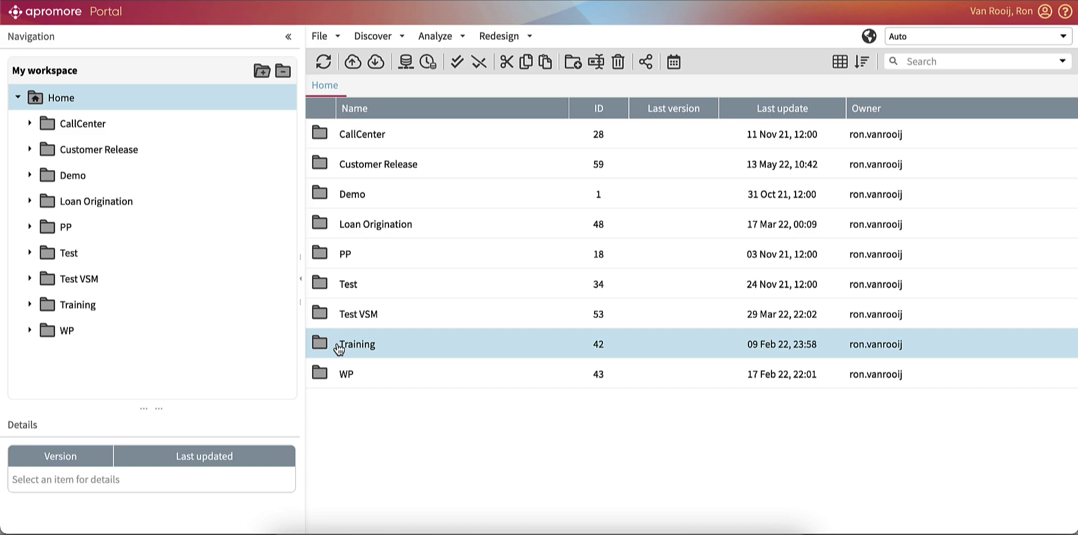
# Upload Claims Management asis.csv into the Demo > Claims Management folder, applying the existing schema mapping
pyautogui.doubleClick(347, 194)
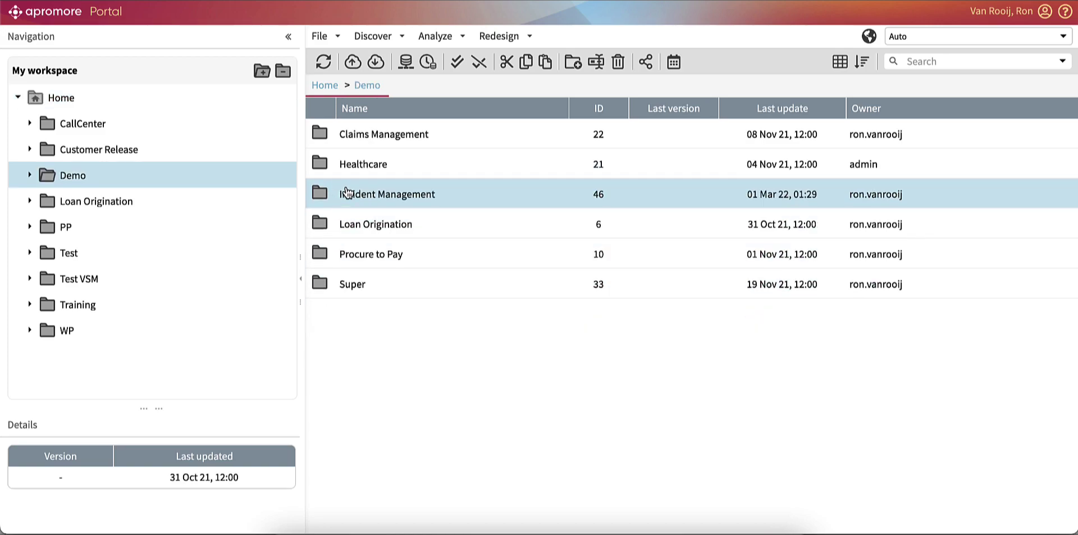
pyautogui.doubleClick(392, 134)
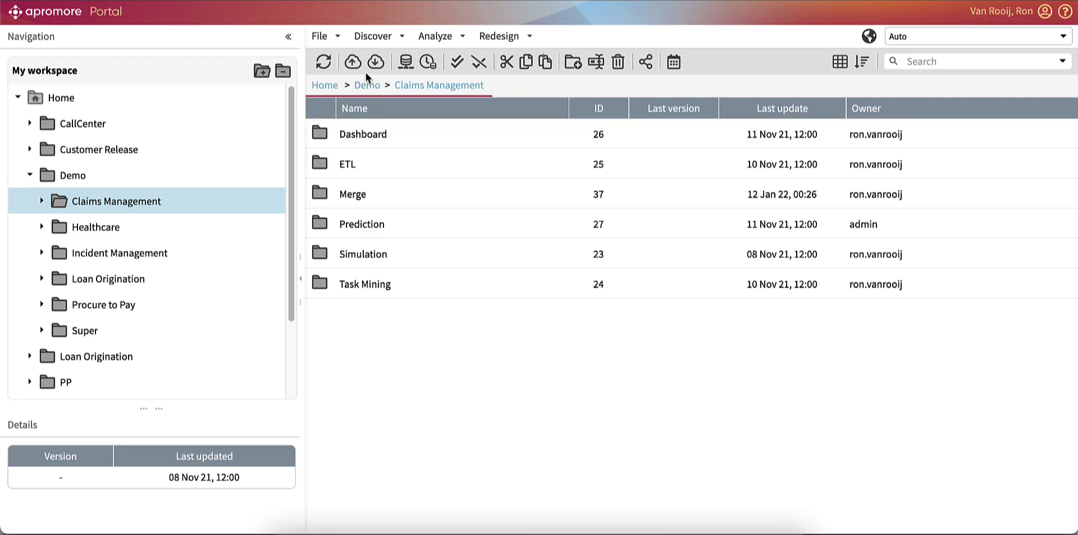
pyautogui.click(353, 61)
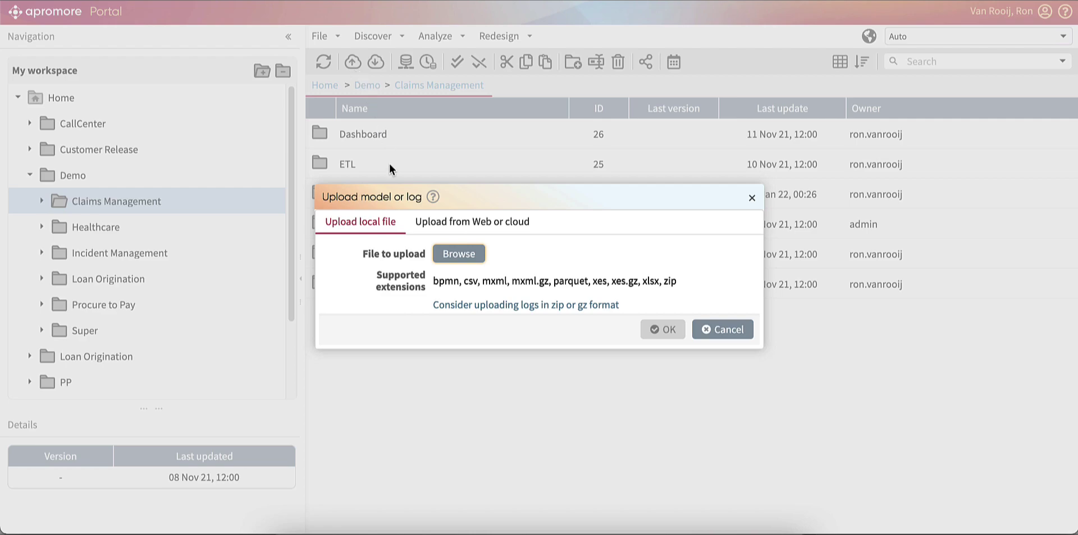
pyautogui.click(461, 254)
pyautogui.doubleClick(299, 211)
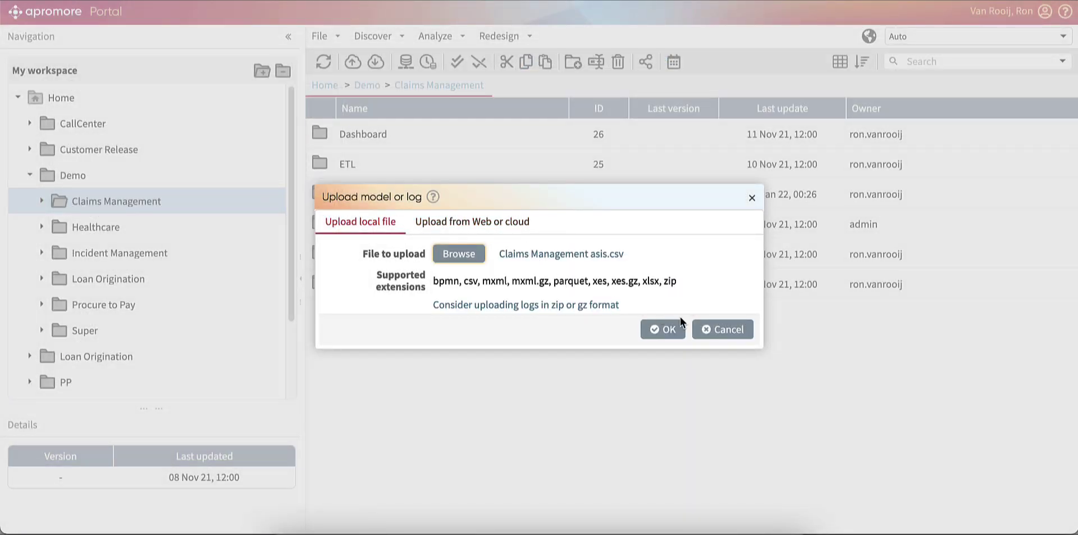
pyautogui.click(669, 330)
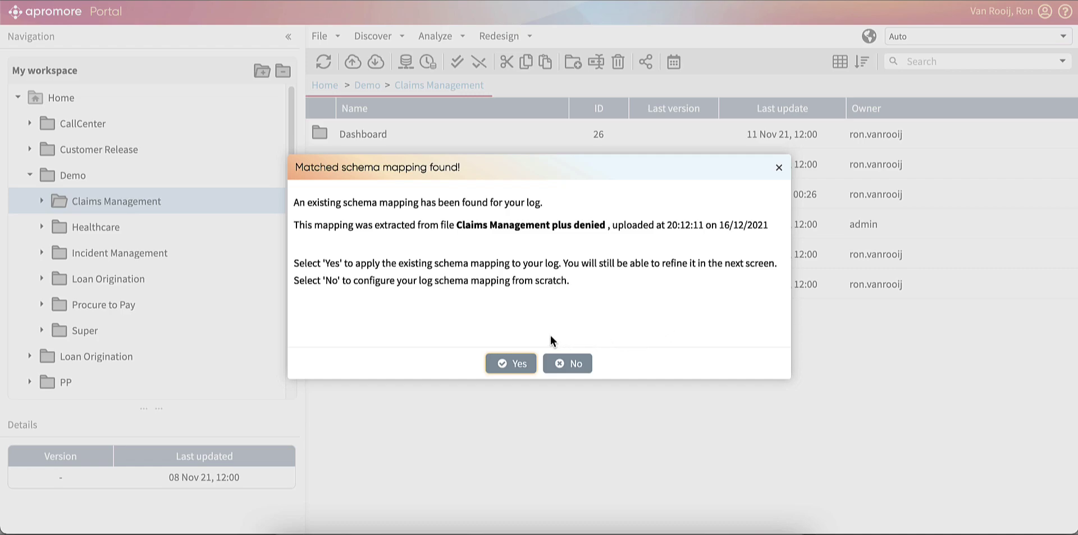
pyautogui.click(515, 366)
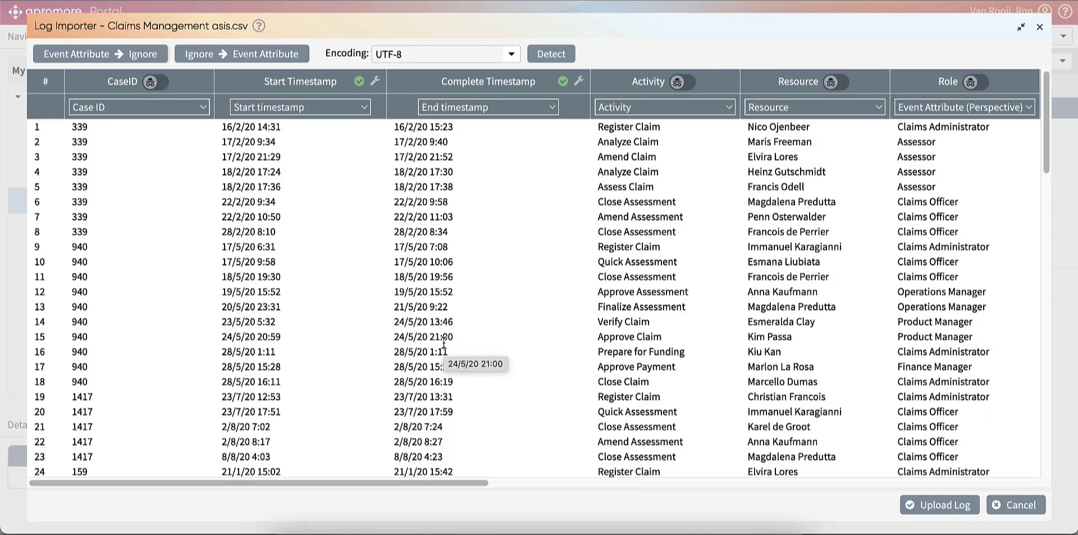
# Check the column types assigned to CaseID, Activity and Complete Timestamp, keeping Case ID, Activity and End timestamp
pyautogui.click(159, 108)
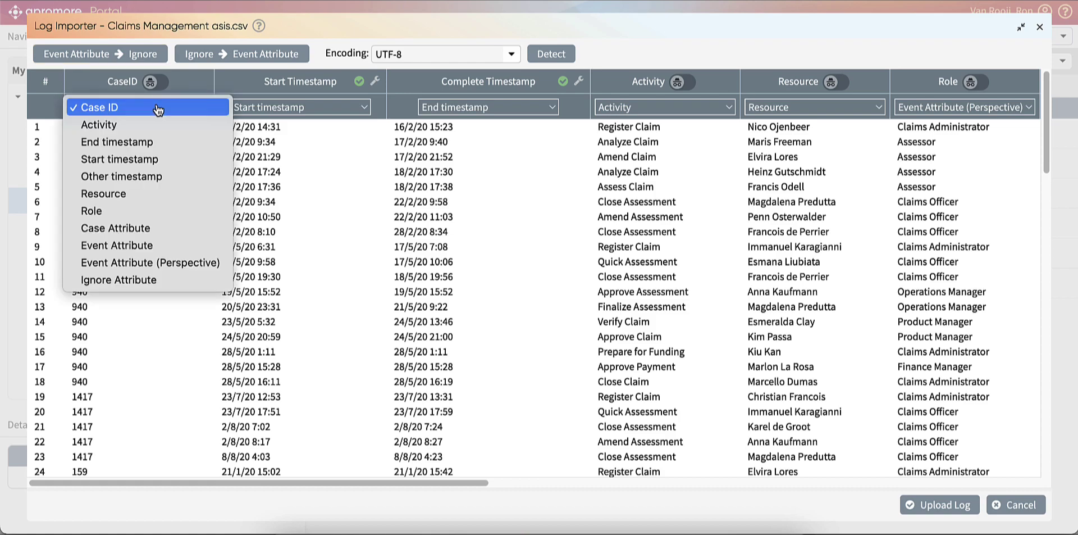
pyautogui.click(158, 108)
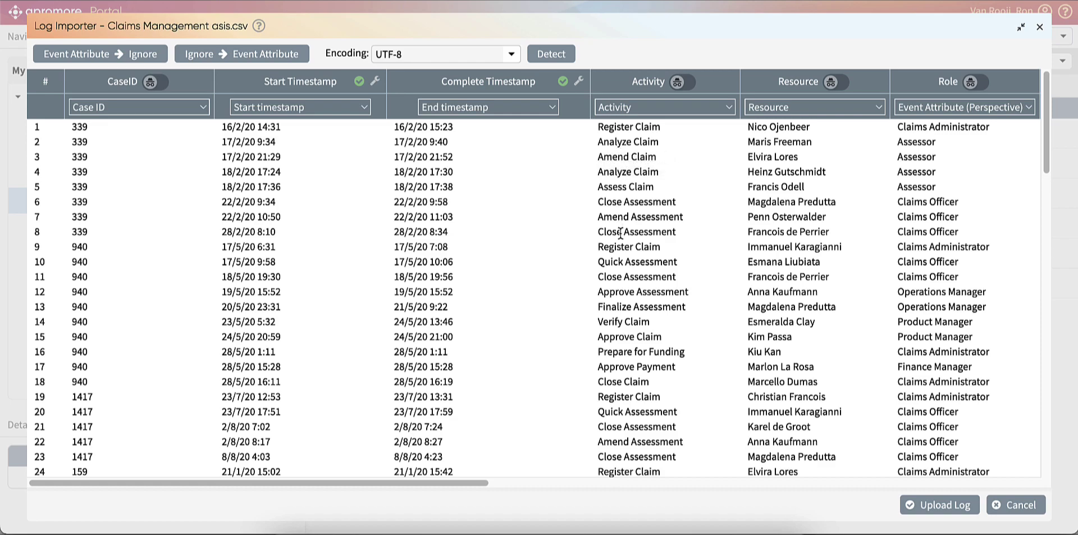
pyautogui.click(672, 108)
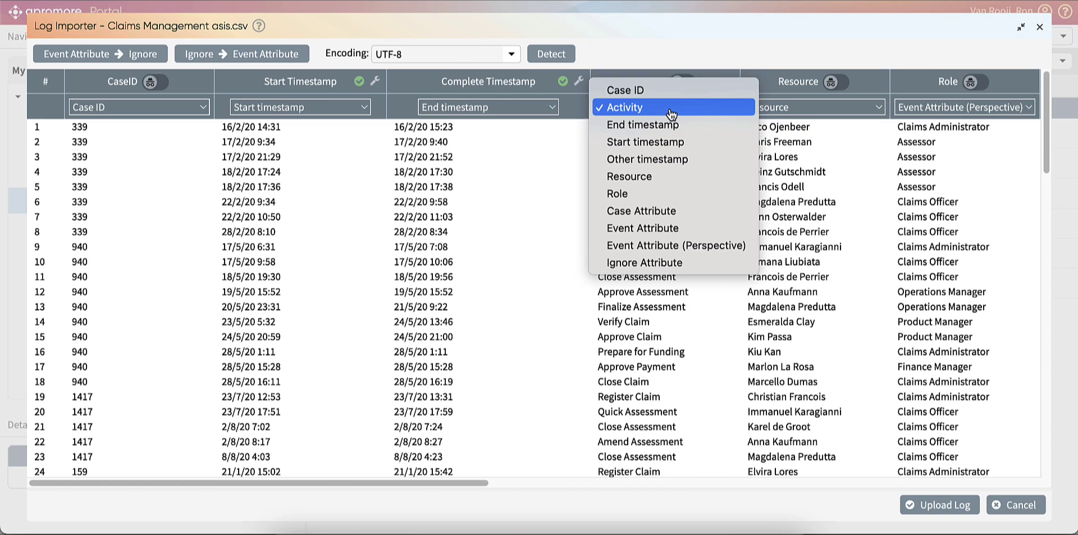
pyautogui.click(672, 111)
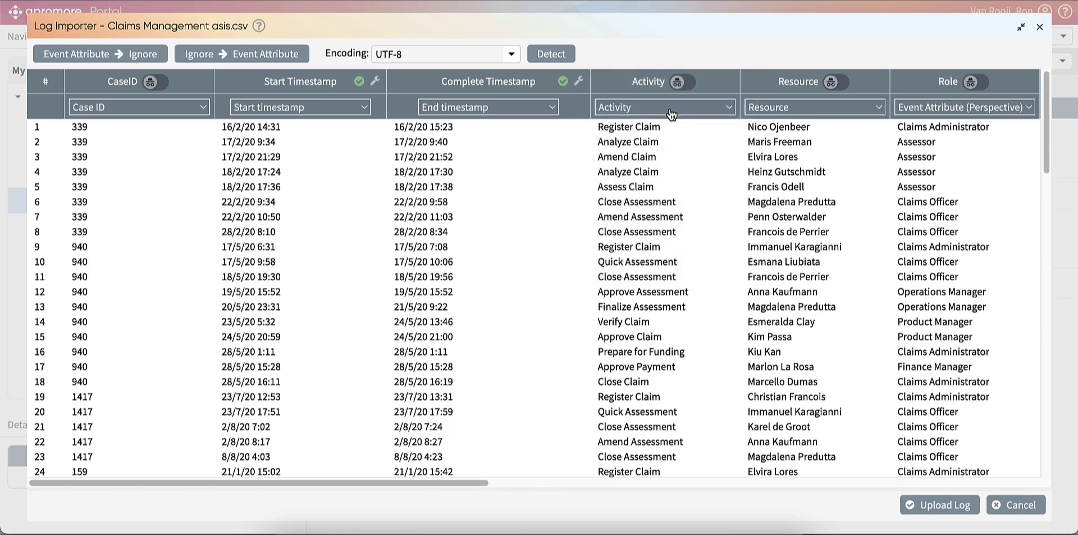
pyautogui.click(542, 110)
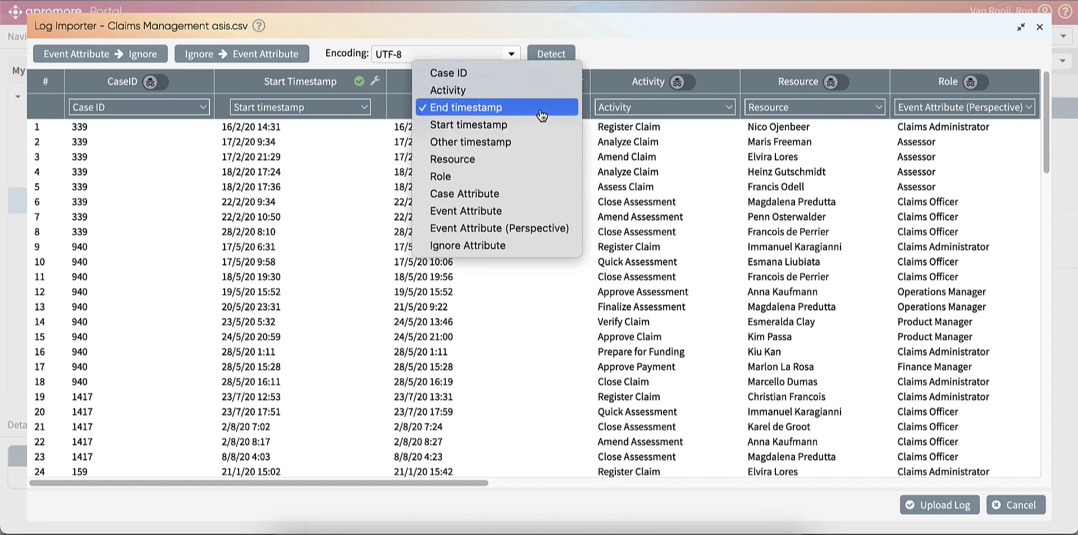
pyautogui.click(538, 114)
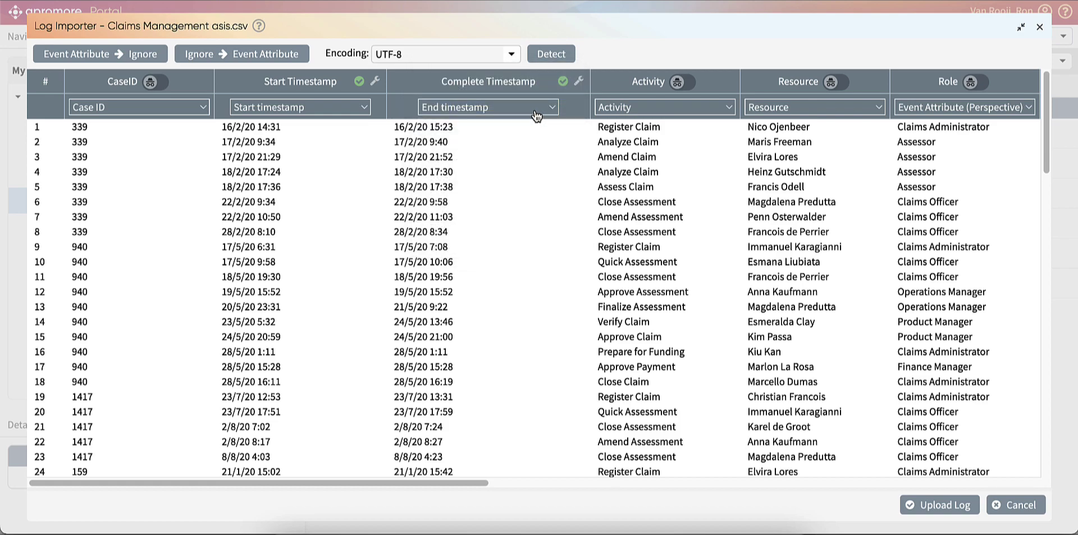
# Set the column type of the Role column to Role
pyautogui.hscroll(3, 675, 242)
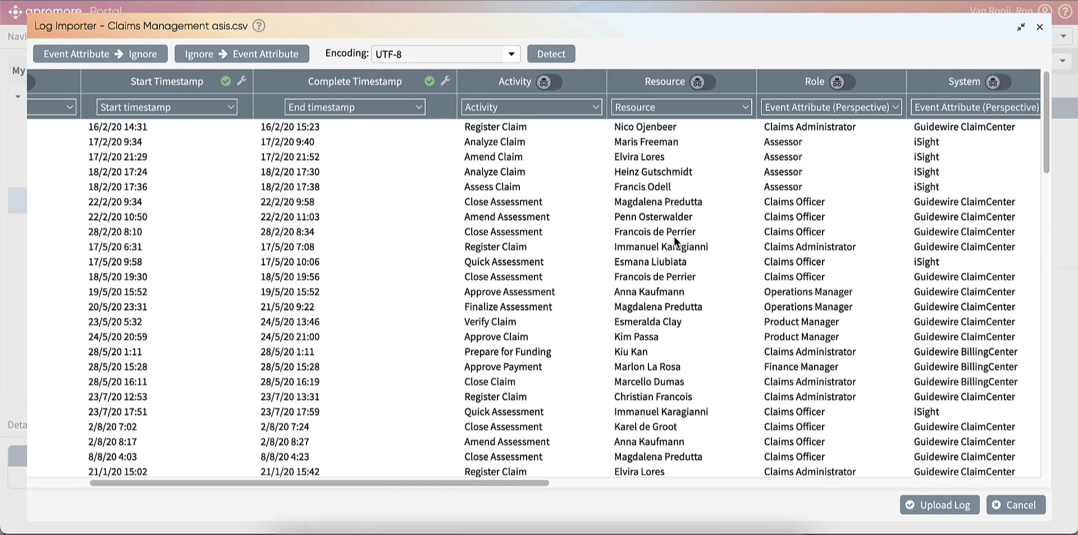
pyautogui.hscroll(3, 676, 241)
pyautogui.click(674, 107)
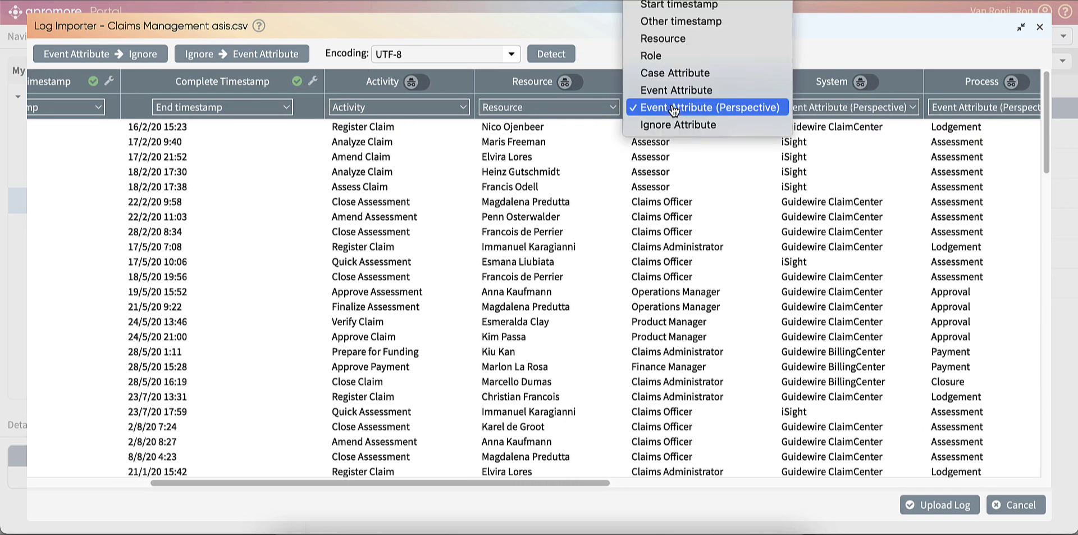
pyautogui.click(674, 56)
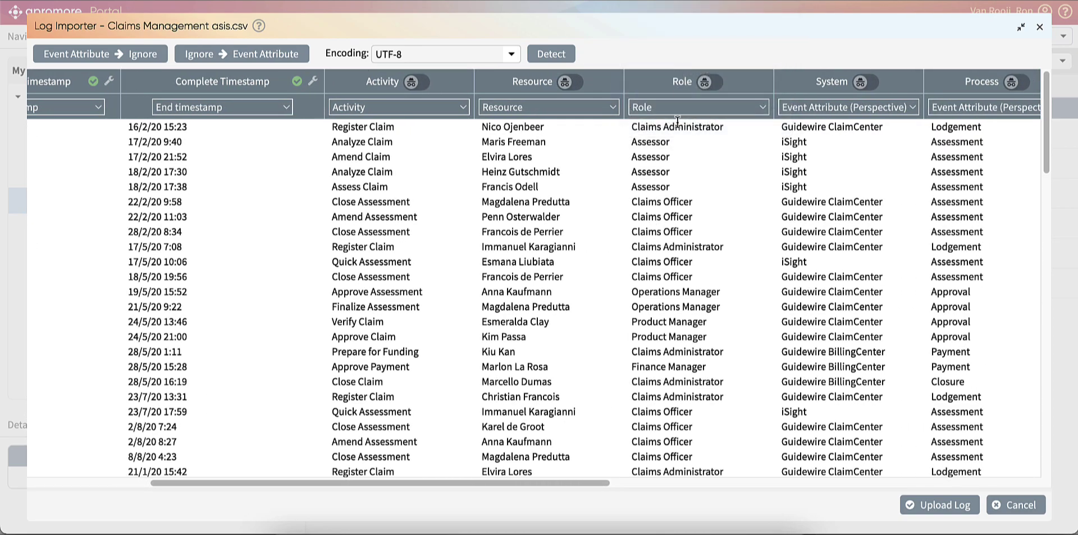
# Review the remaining column mappings and upload the log to the workspace
pyautogui.hscroll(4, 802, 138)
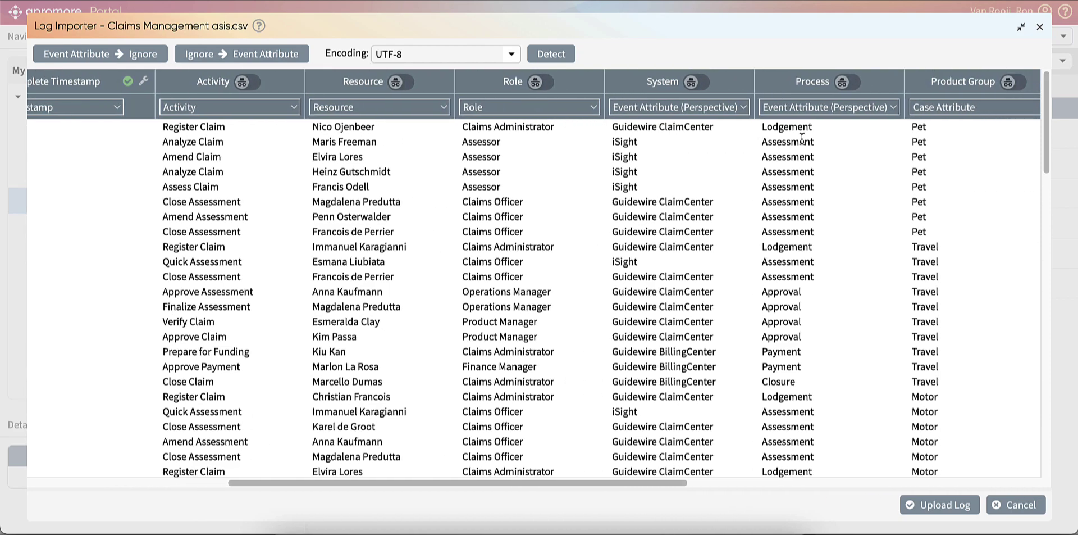
pyautogui.hscroll(2, 802, 138)
pyautogui.hscroll(7, 750, 108)
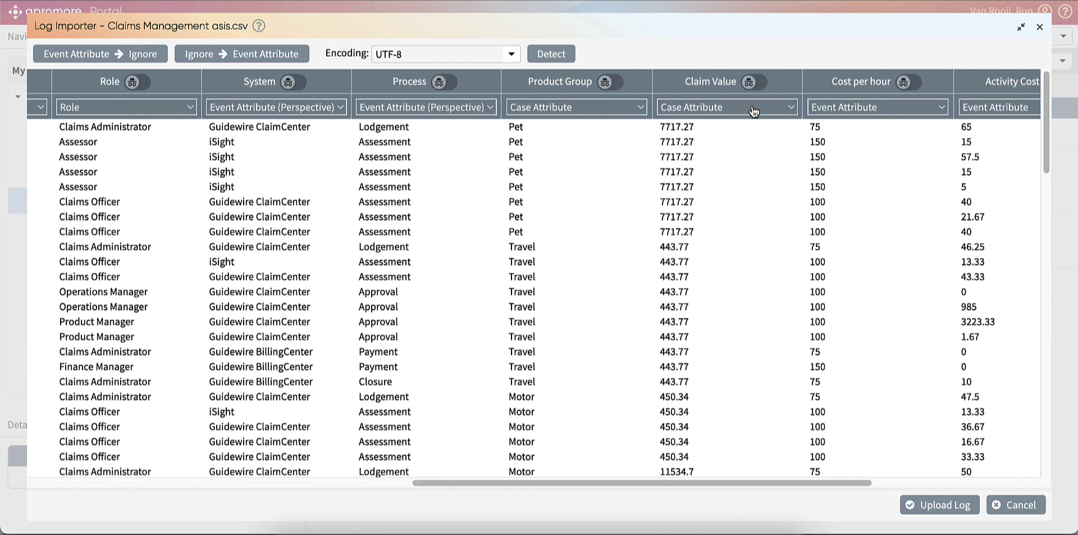
pyautogui.hscroll(8, 754, 111)
pyautogui.click(939, 504)
pyautogui.click(599, 304)
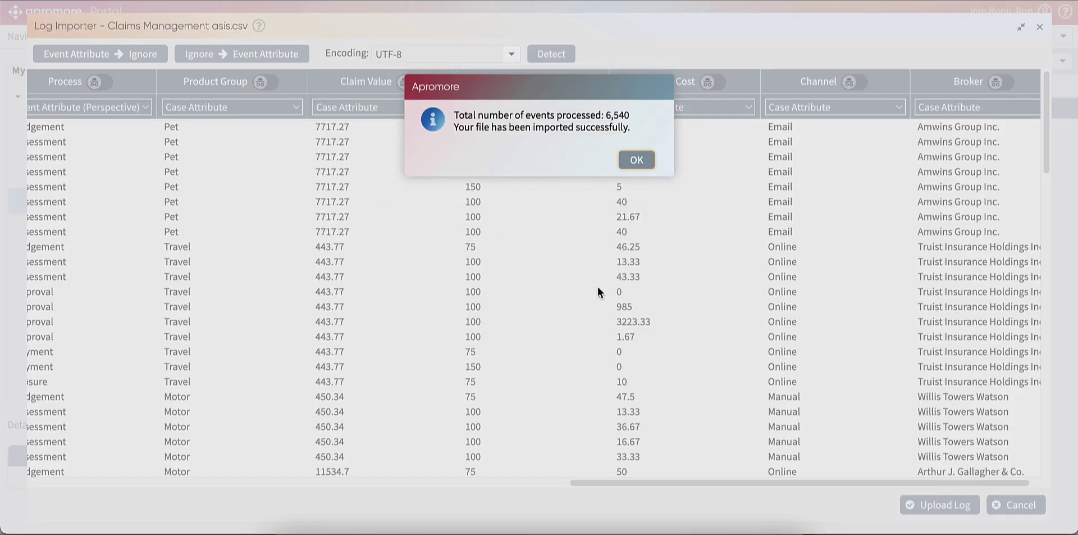
pyautogui.click(631, 159)
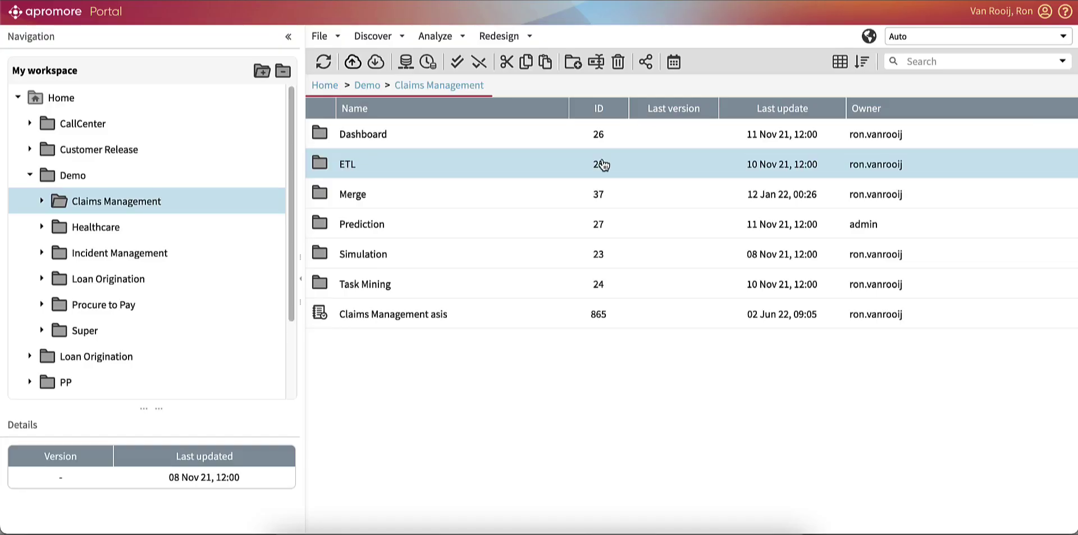
# Open the Claims Management asis log in Process Discoverer and highlight its average case duration
pyautogui.doubleClick(401, 318)
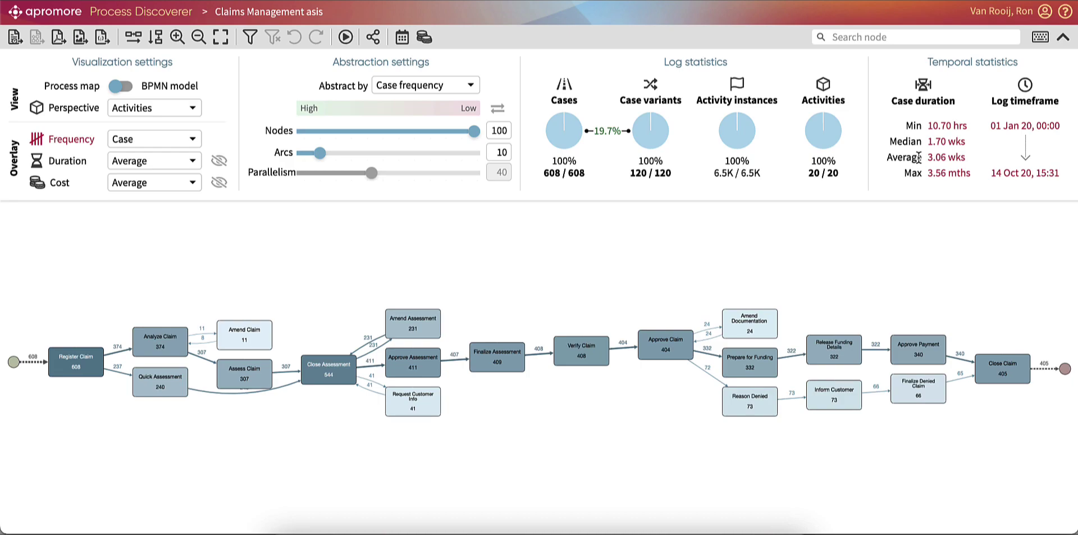
pyautogui.moveTo(928, 157); pyautogui.dragTo(962, 156)
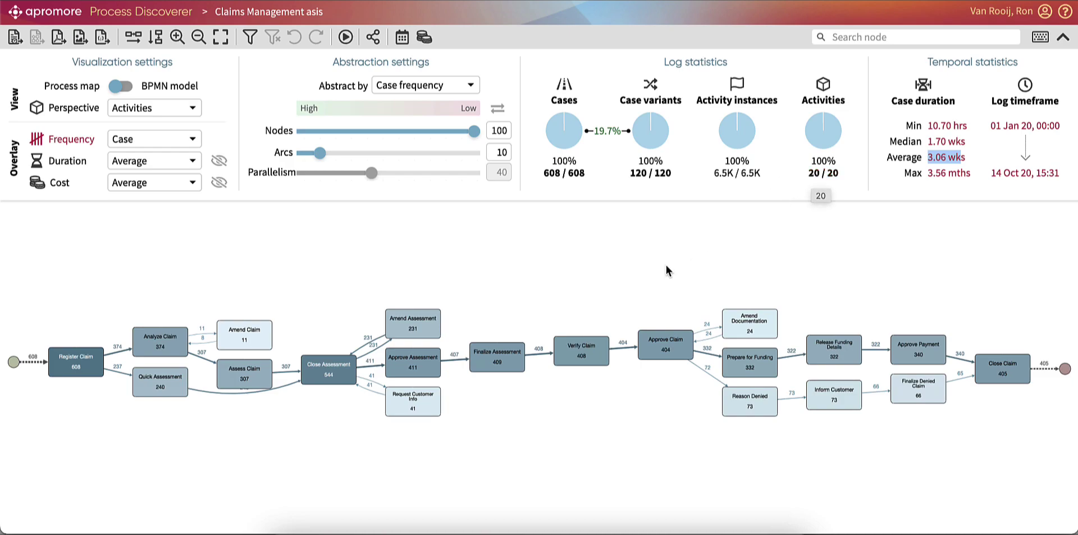
# Trace the path Register Claim, Analyze Claim, Assess Claim, Close Assessment, Approve Assessment, Finalize Assessment, Verify Claim by selecting its nodes, and clear the selection
pyautogui.scroll(2, 631, 275)
pyautogui.moveTo(493, 326); pyautogui.dragTo(894, 252)
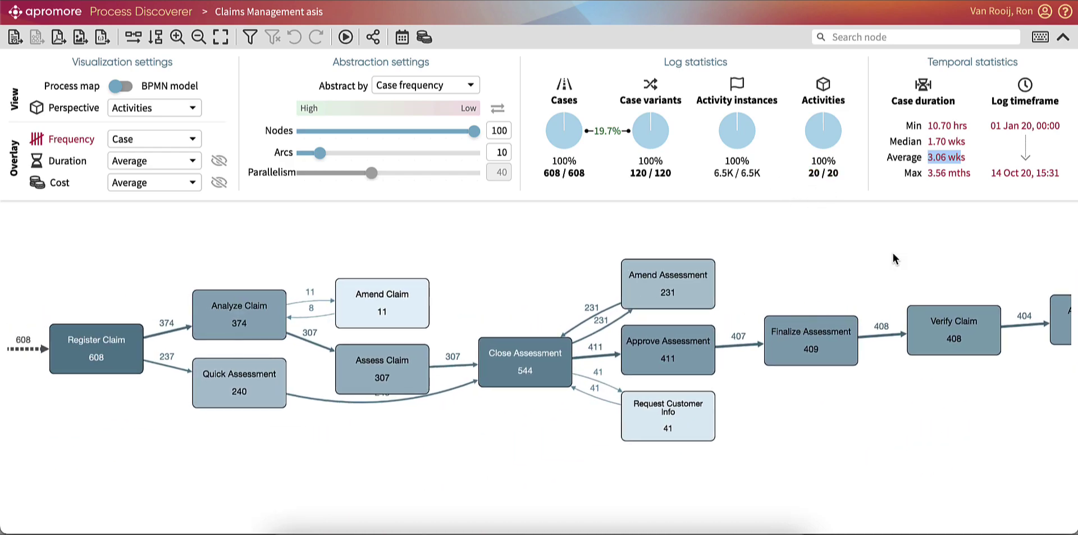
pyautogui.moveTo(541, 270); pyautogui.dragTo(610, 272)
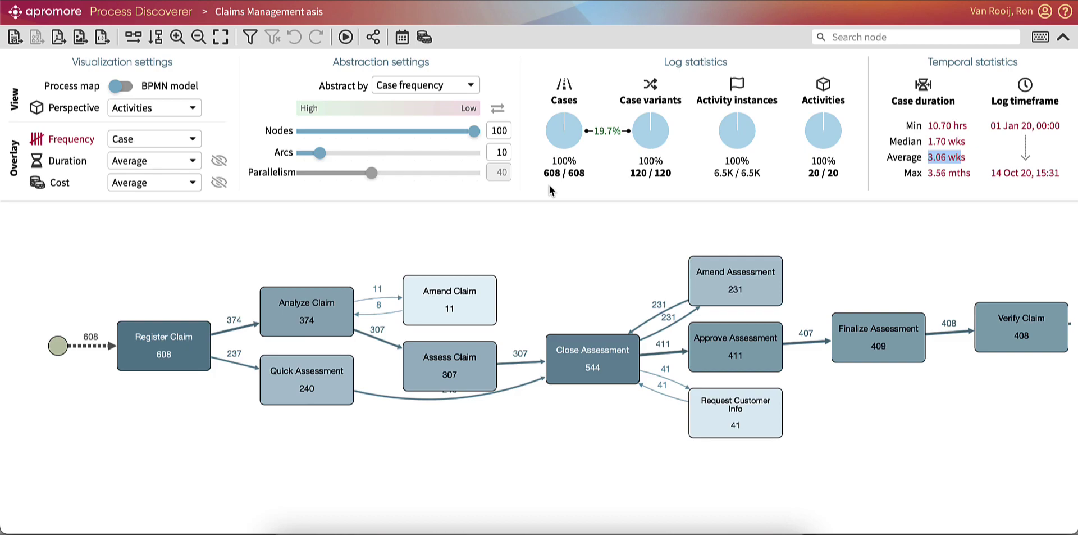
pyautogui.click(171, 353)
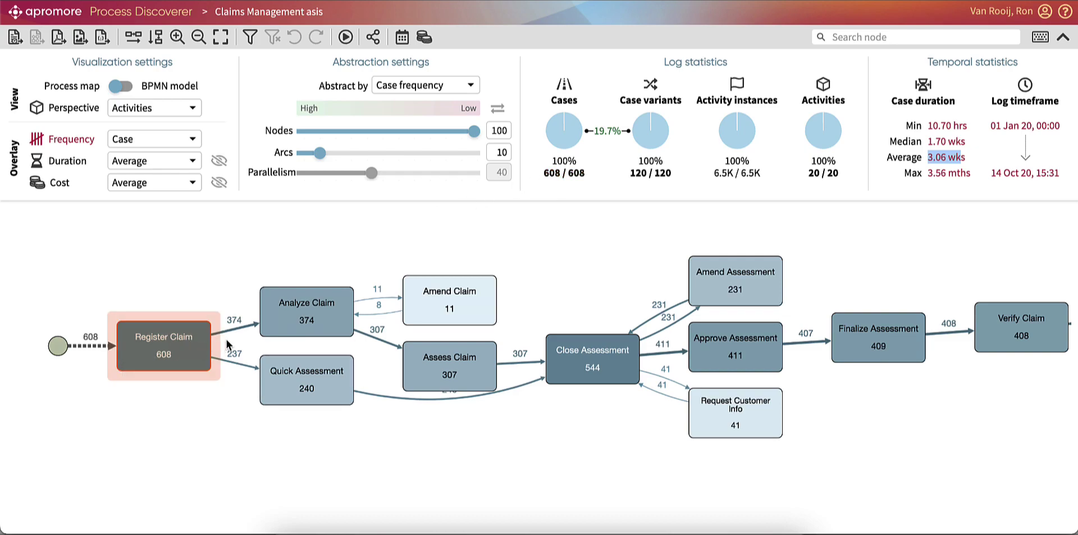
pyautogui.click(307, 320)
pyautogui.click(449, 371)
pyautogui.click(590, 360)
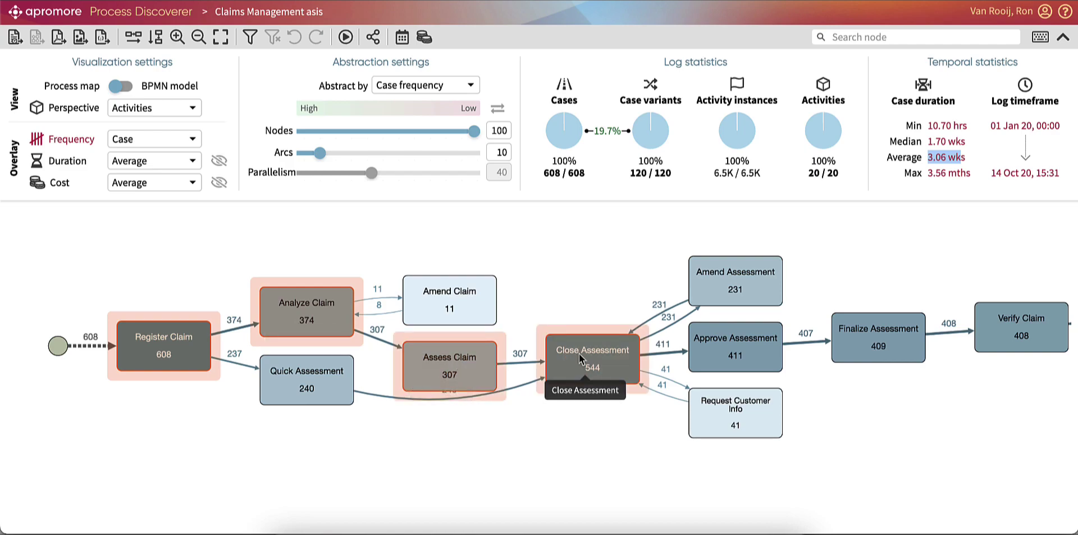
pyautogui.click(733, 351)
pyautogui.click(889, 334)
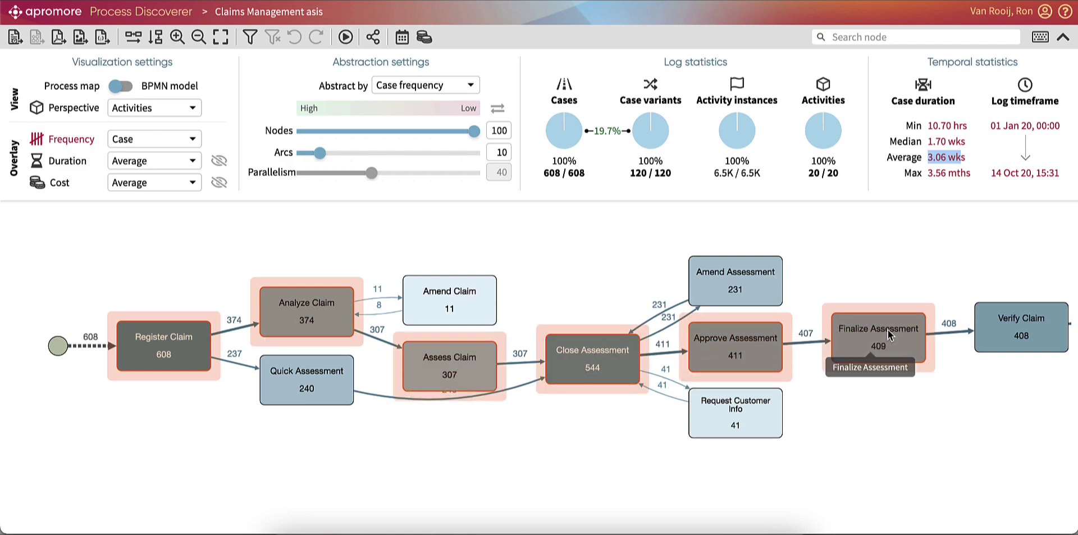
pyautogui.click(986, 330)
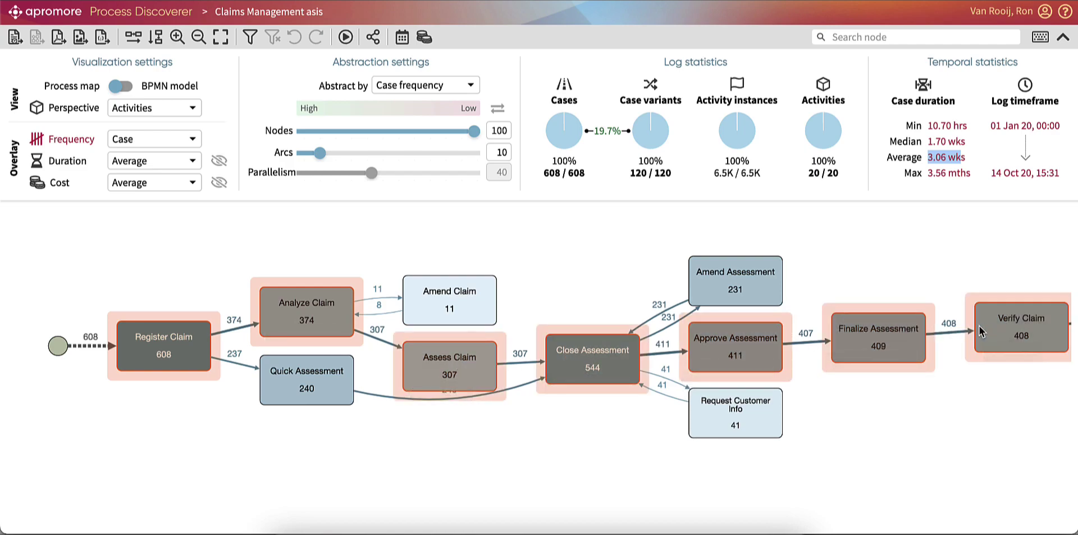
pyautogui.click(580, 414)
# Move the Amend Assessment node above Close Assessment and the Request Customer Info node below it
pyautogui.moveTo(580, 409); pyautogui.dragTo(517, 409)
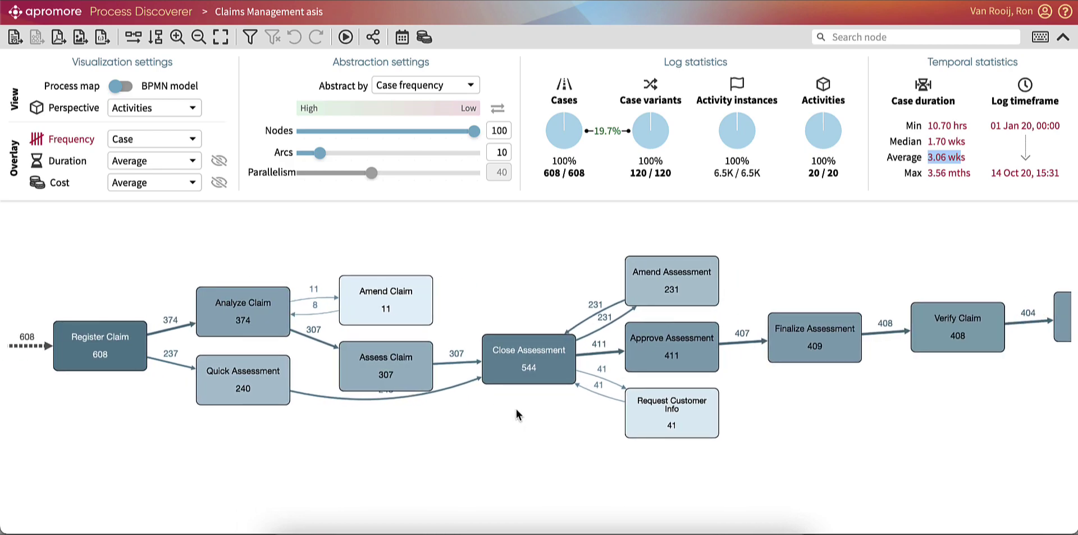
pyautogui.moveTo(671, 293); pyautogui.dragTo(561, 271)
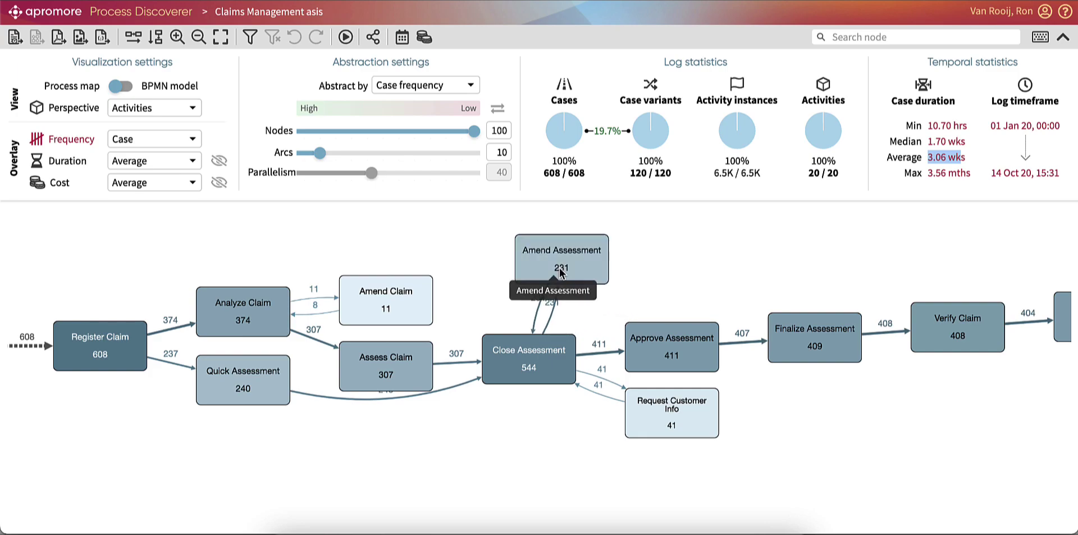
pyautogui.moveTo(672, 424); pyautogui.dragTo(544, 476)
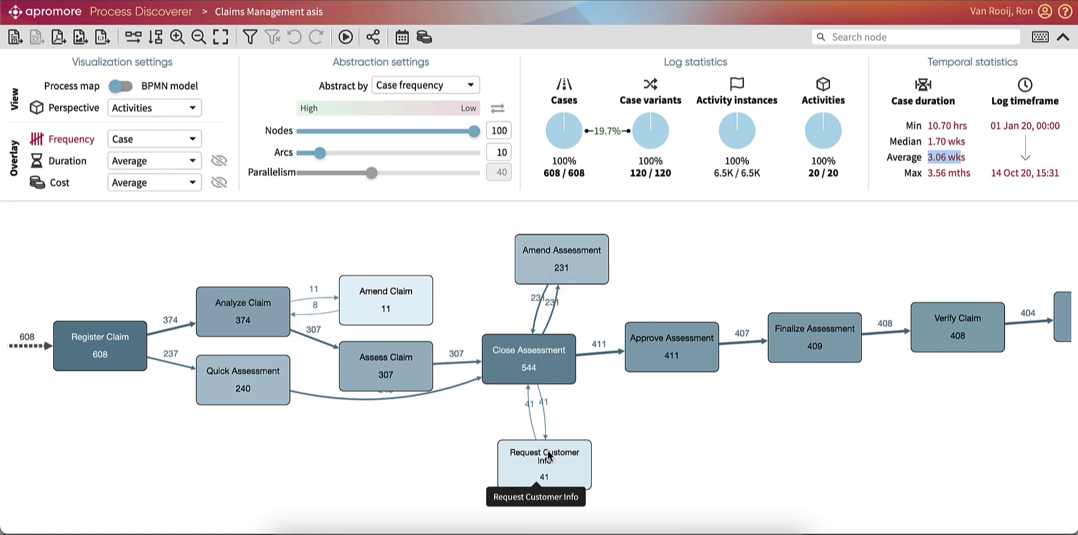
pyautogui.moveTo(548, 458); pyautogui.dragTo(574, 446)
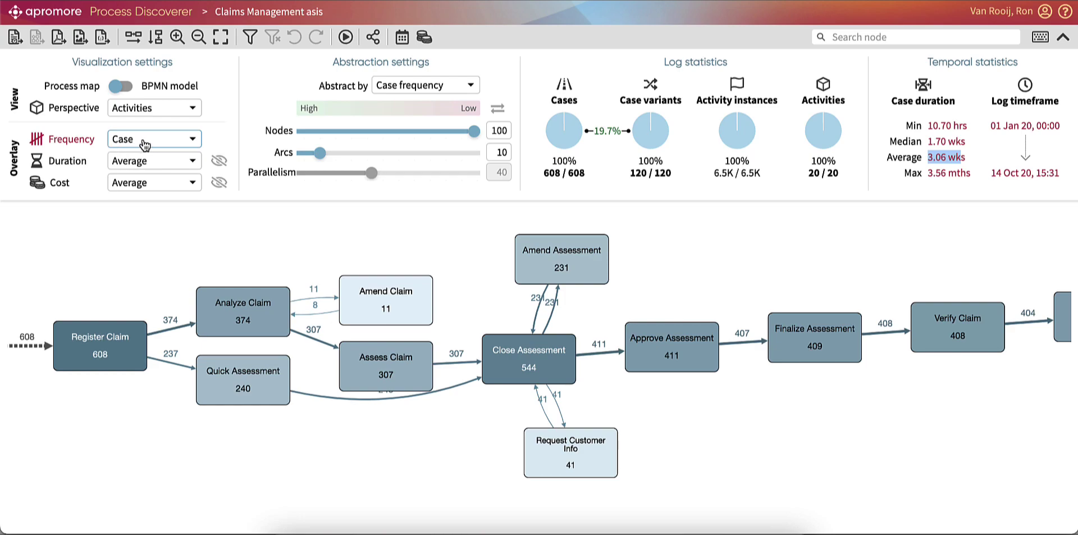
# Set the frequency overlay to Max and place the Amend Assessment node above Close Assessment
pyautogui.click(174, 146)
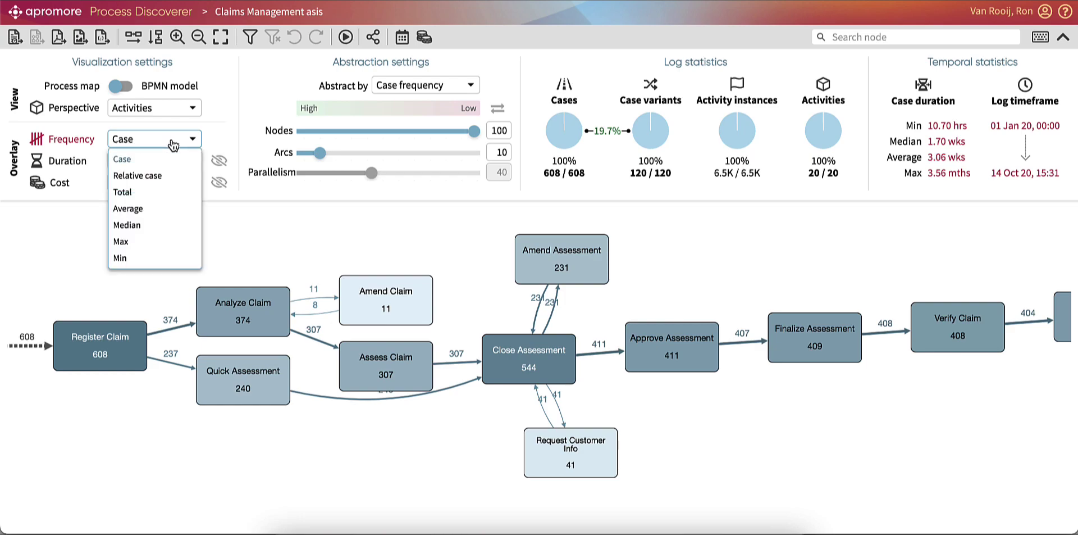
pyautogui.click(157, 241)
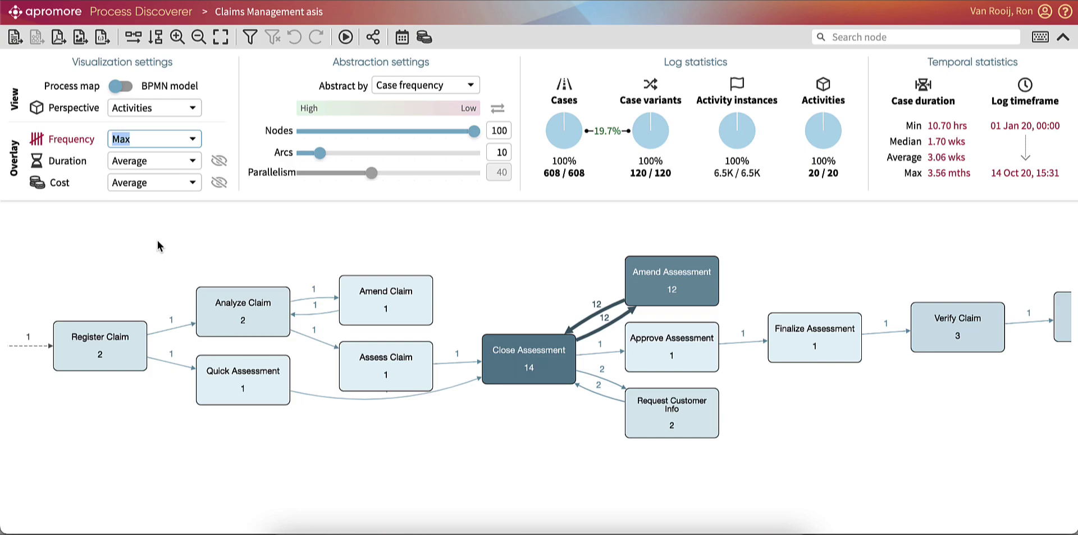
pyautogui.moveTo(626, 293); pyautogui.dragTo(552, 254)
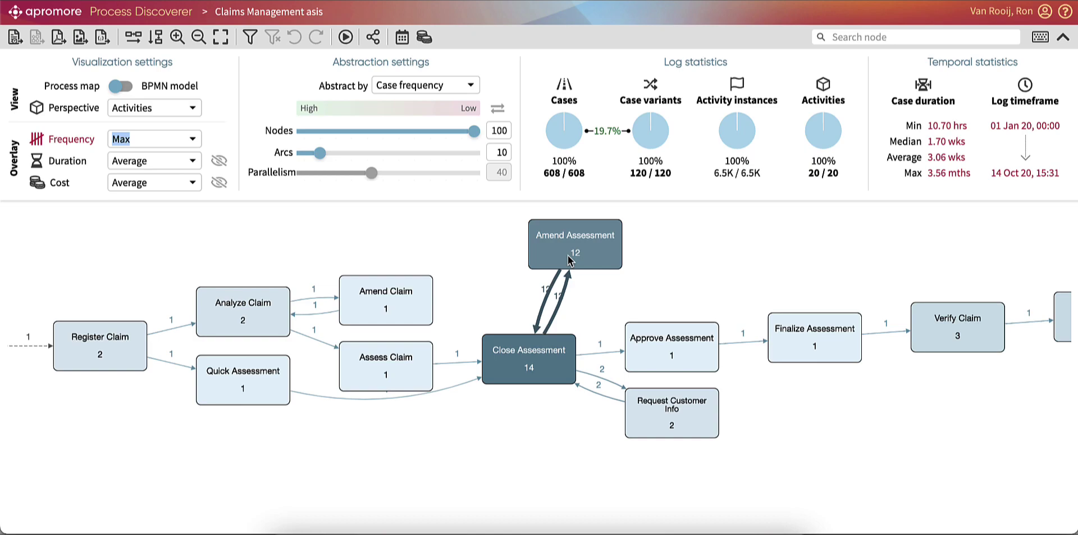
# Filter the log to retain cases where Amend Assessment occurs at least 3 times, and move that node above Close Assessment
pyautogui.click(250, 45)
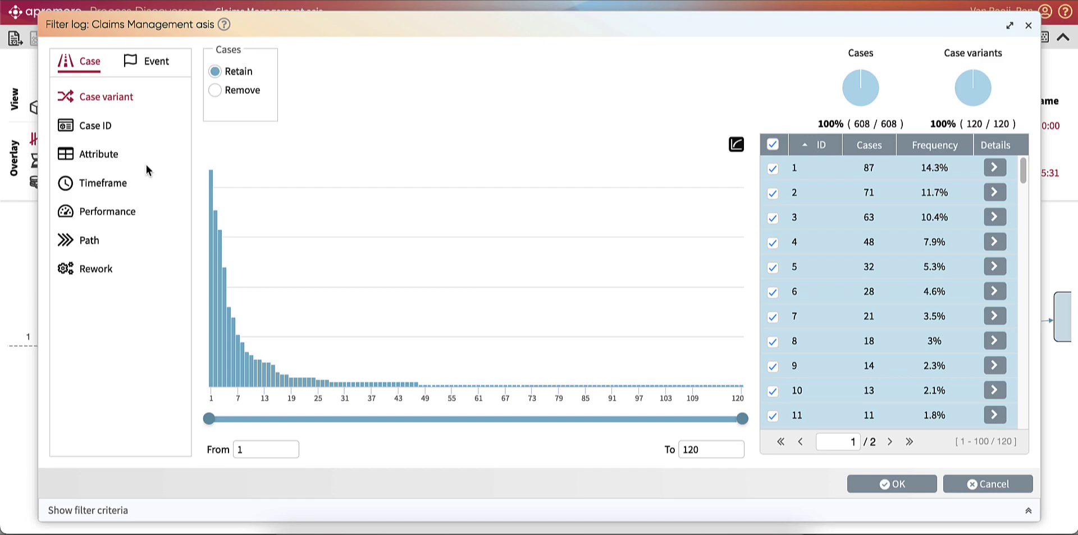
pyautogui.click(105, 267)
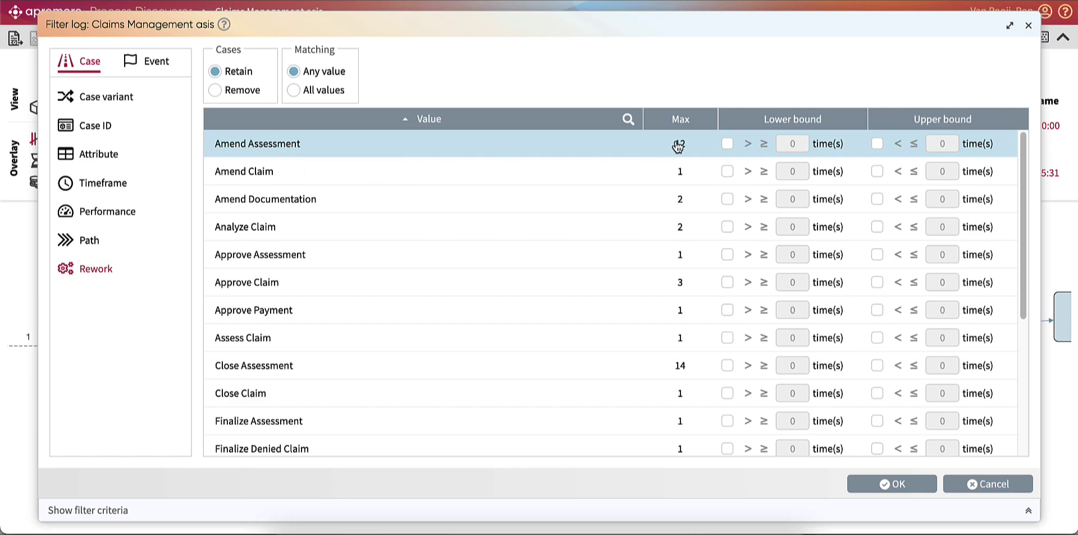
pyautogui.click(728, 144)
pyautogui.doubleClick(792, 144)
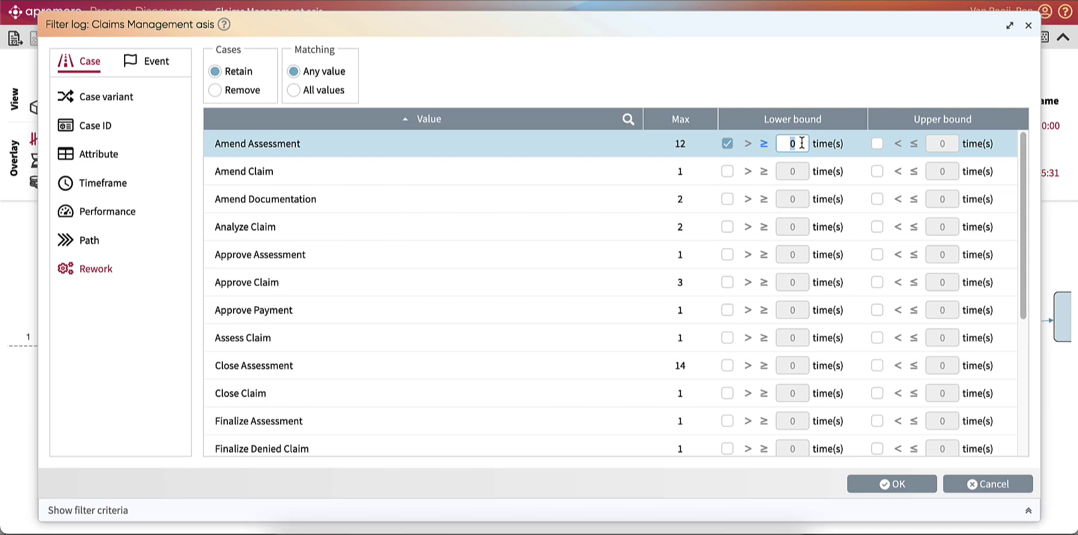
pyautogui.write('3')
pyautogui.click(898, 485)
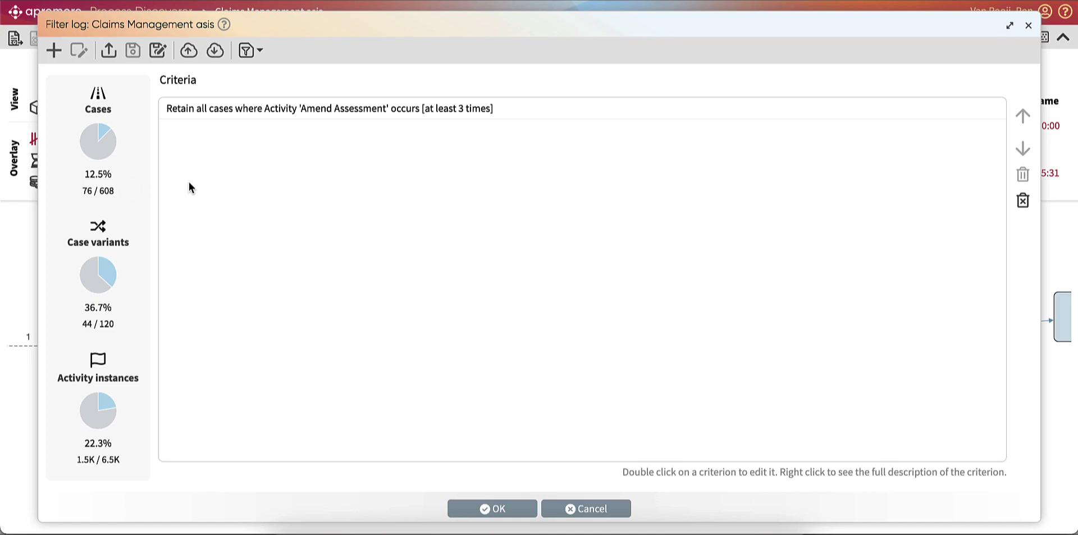
pyautogui.click(492, 508)
pyautogui.moveTo(432, 325); pyautogui.dragTo(398, 309)
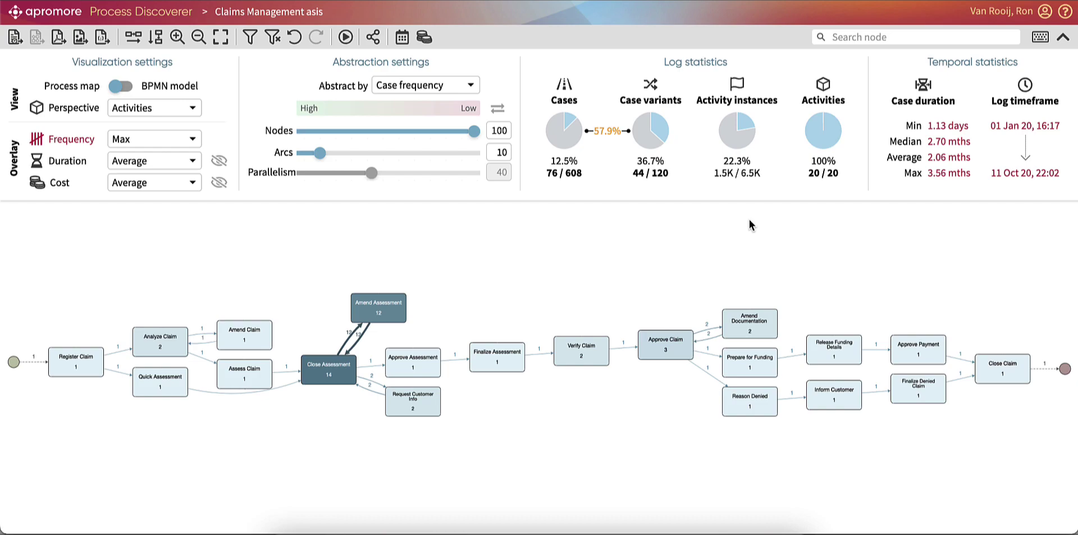
# Inspect case 14 among the filtered cases, viewing the details of its Register Claim, Analyze Claim, Close Assessment and Amend Assessment activities, and close the inspector
pyautogui.click(570, 176)
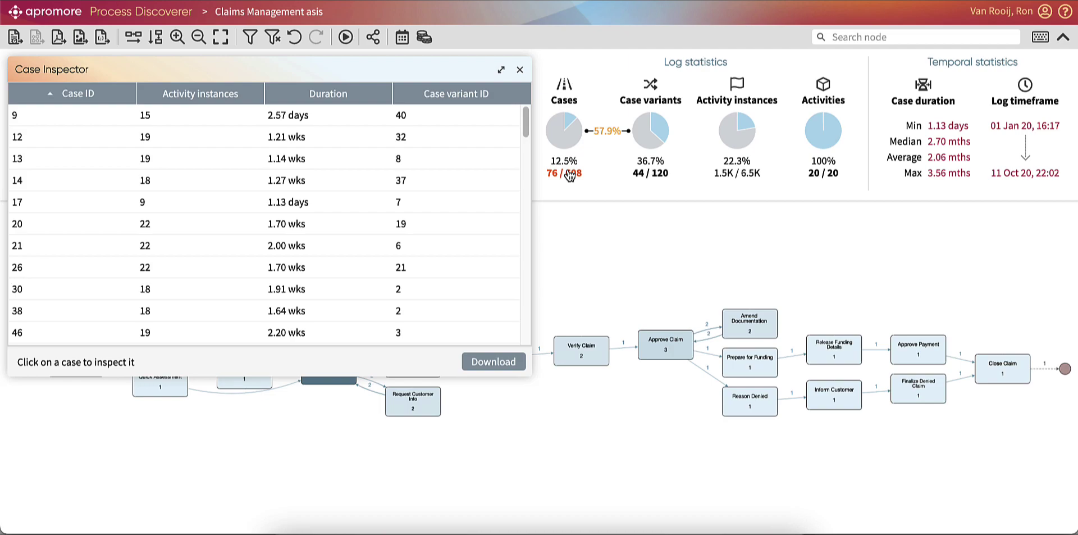
pyautogui.click(263, 183)
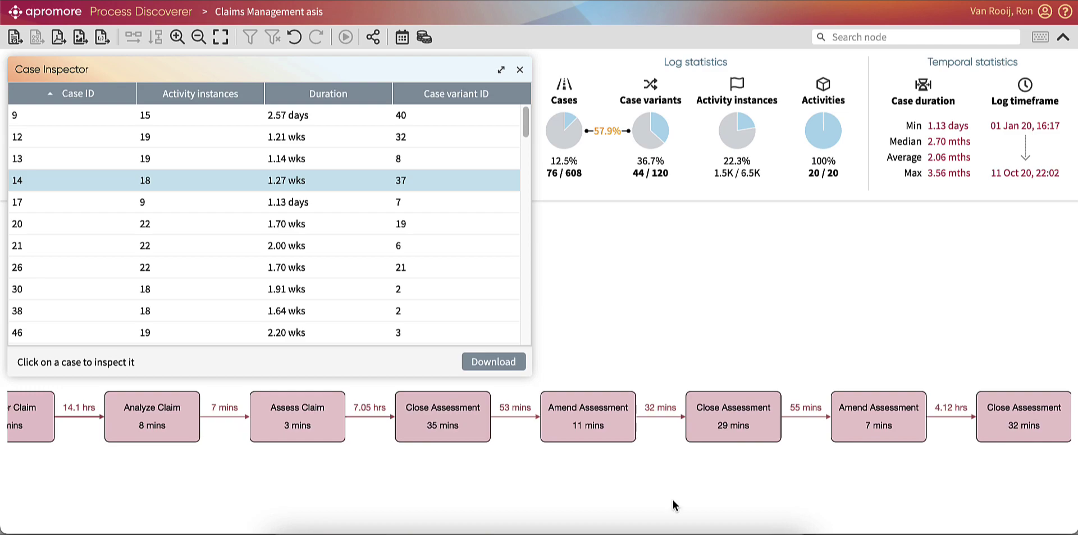
pyautogui.moveTo(214, 419)
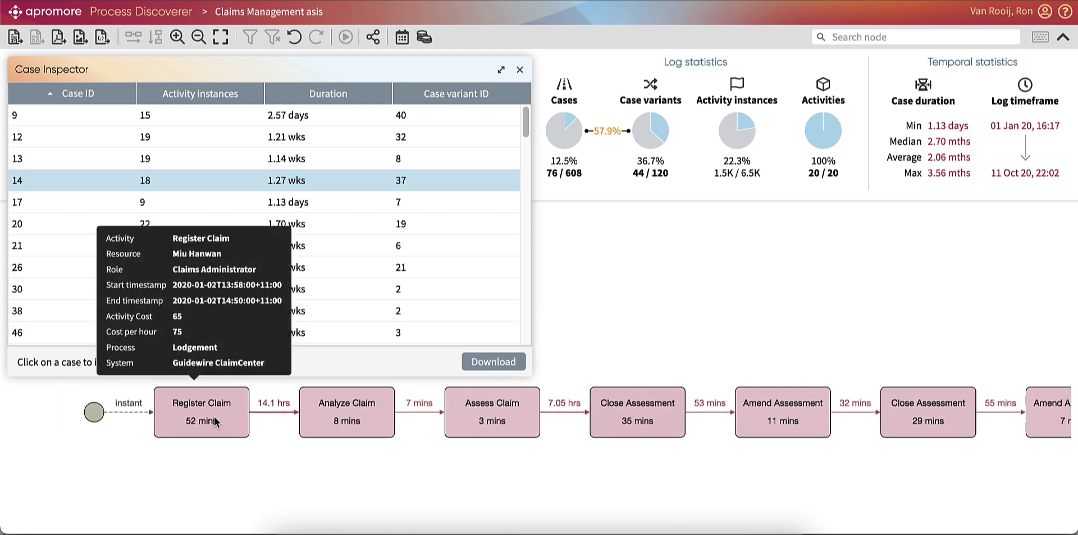
pyautogui.moveTo(338, 414)
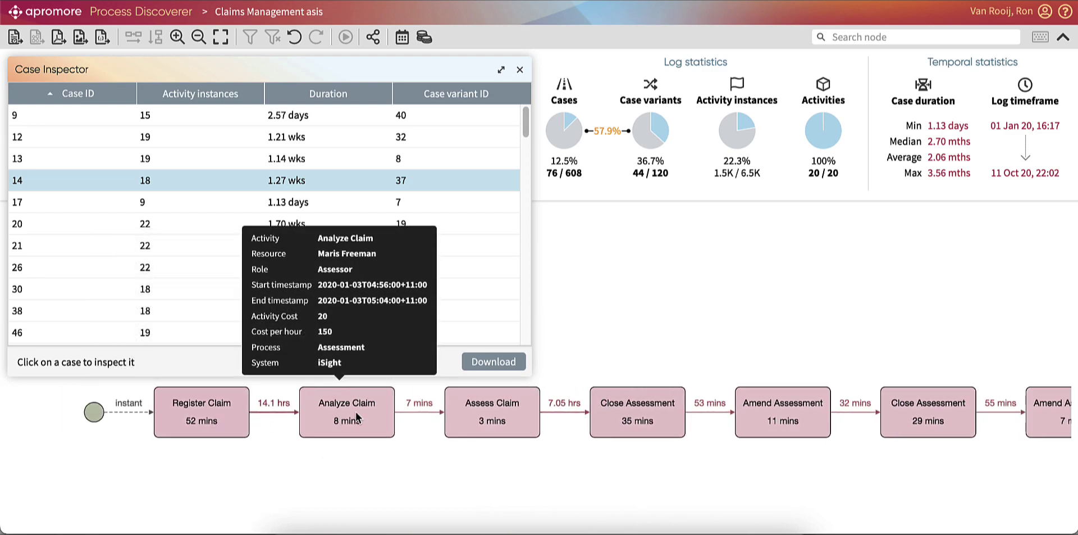
pyautogui.moveTo(626, 406)
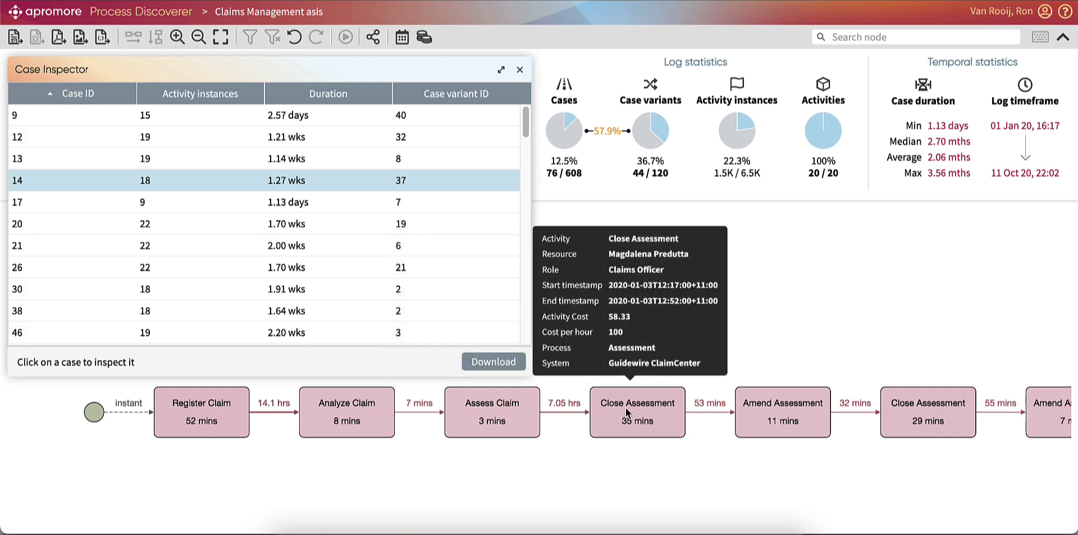
pyautogui.moveTo(779, 406)
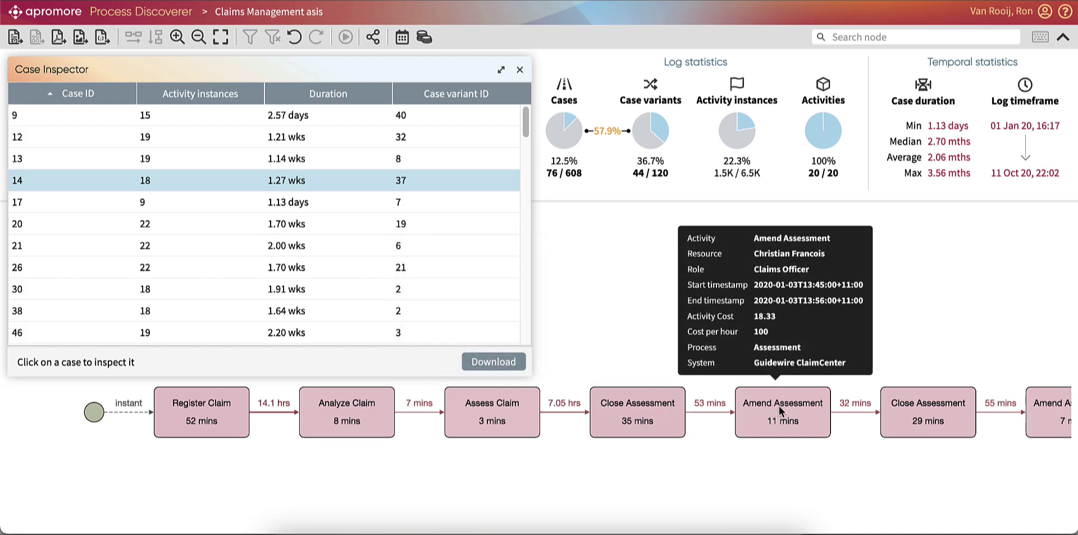
pyautogui.click(493, 364)
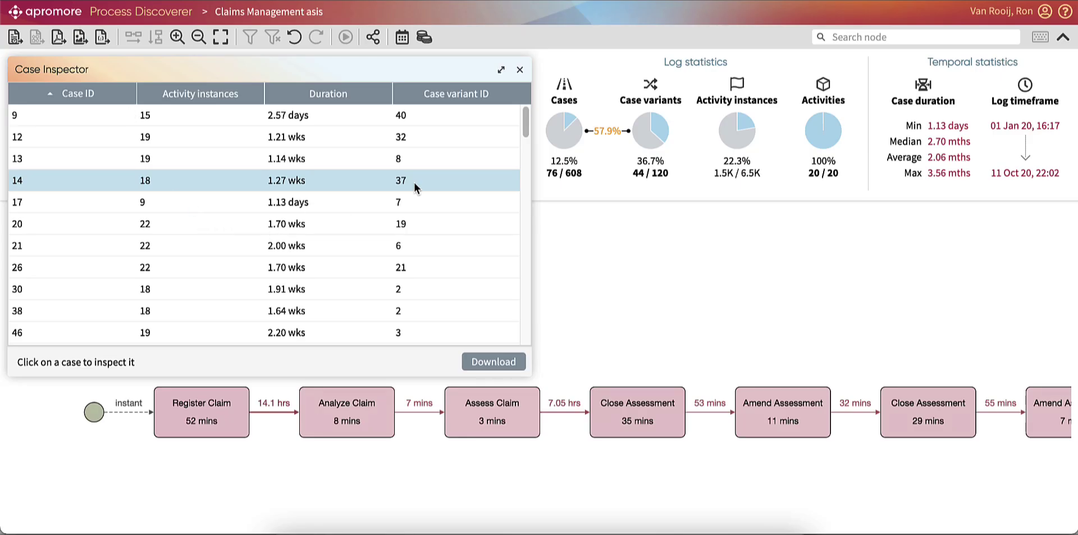
pyautogui.click(519, 70)
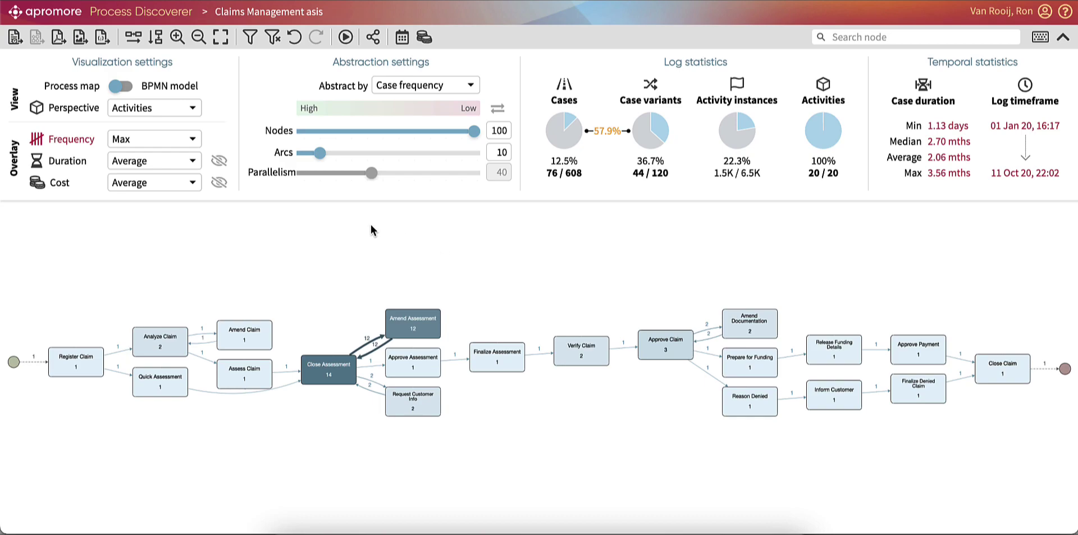
# Clear all filter criteria and set the frequency overlay to Case
pyautogui.click(271, 37)
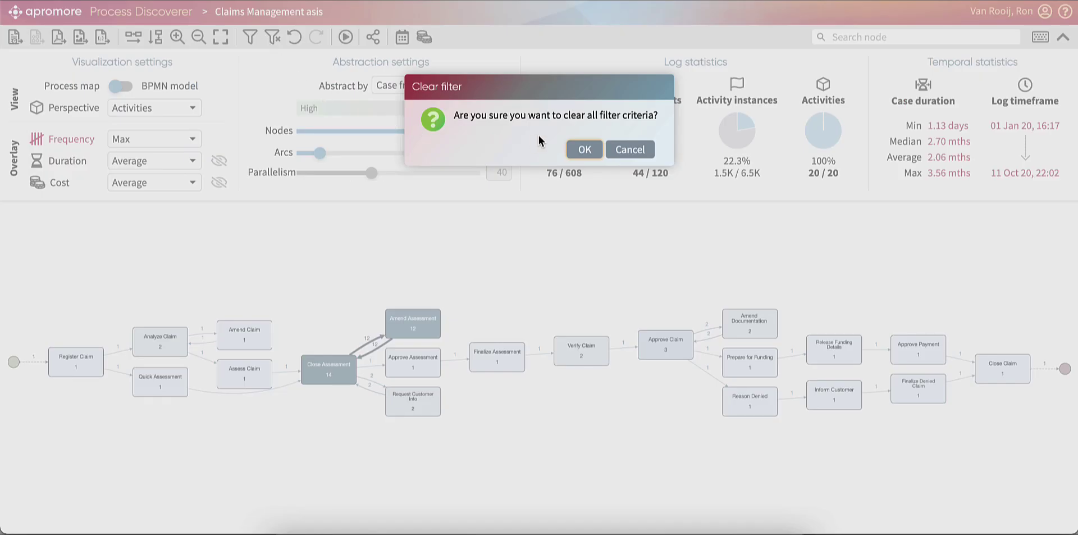
pyautogui.click(584, 149)
pyautogui.click(155, 138)
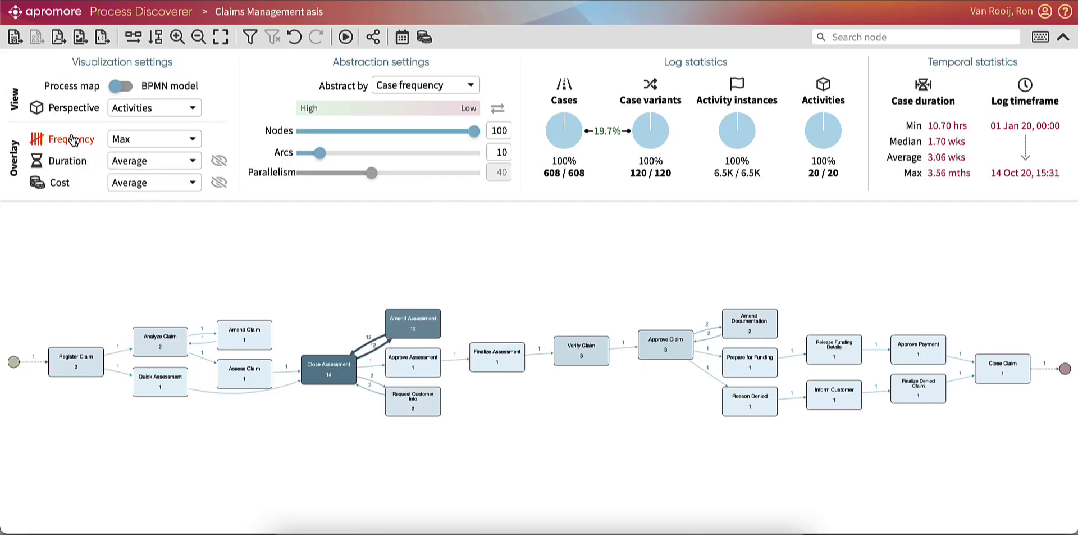
pyautogui.click(161, 193)
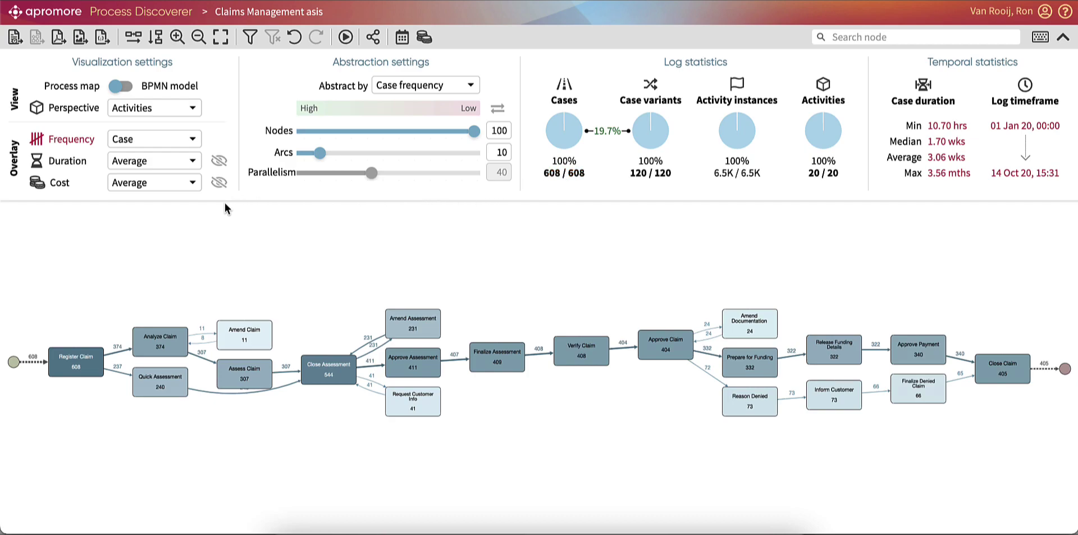
# Overlay average duration on the process map and examine the activity and transition times from Register Claim through Verify Claim
pyautogui.click(82, 163)
pyautogui.moveTo(156, 260); pyautogui.dragTo(209, 233)
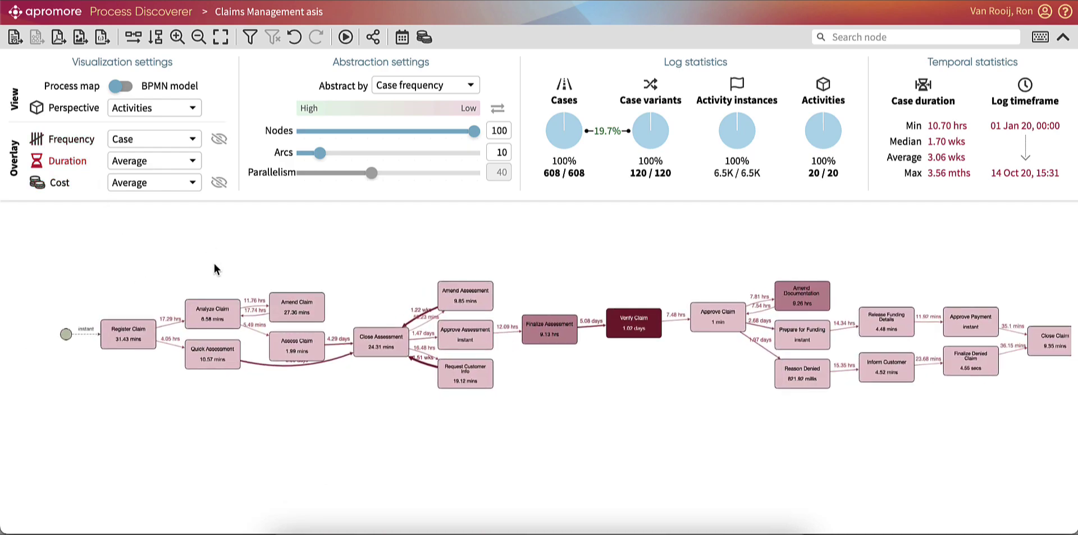
pyautogui.scroll(3, 269, 402)
pyautogui.moveTo(285, 396); pyautogui.dragTo(320, 460)
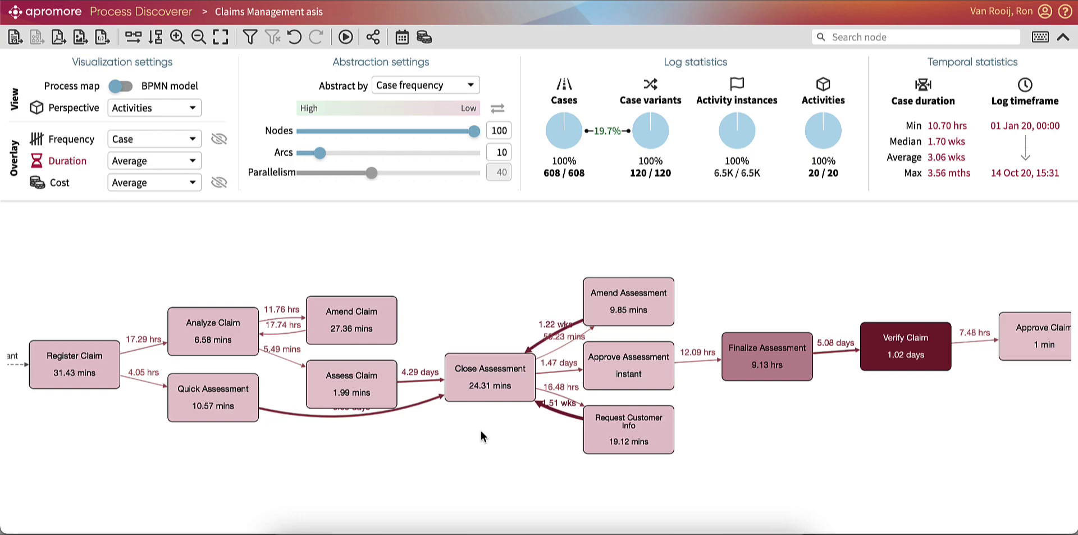
pyautogui.moveTo(854, 416); pyautogui.dragTo(738, 423)
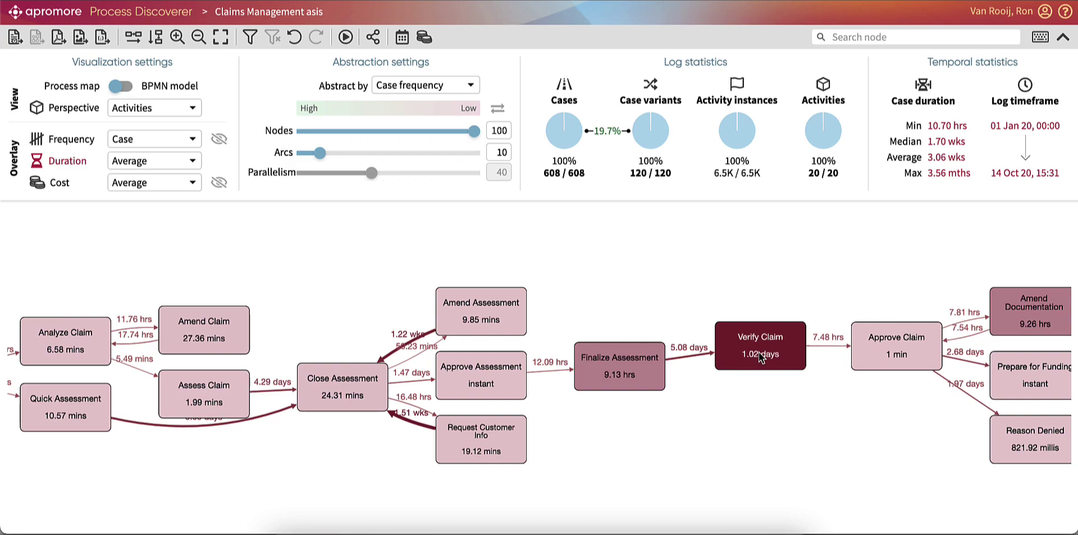
# Move Amend Documentation above Approve Claim, Quick Assessment below Assess Claim, and Amend Assessment slightly higher above Close Assessment
pyautogui.moveTo(1019, 318); pyautogui.dragTo(932, 264)
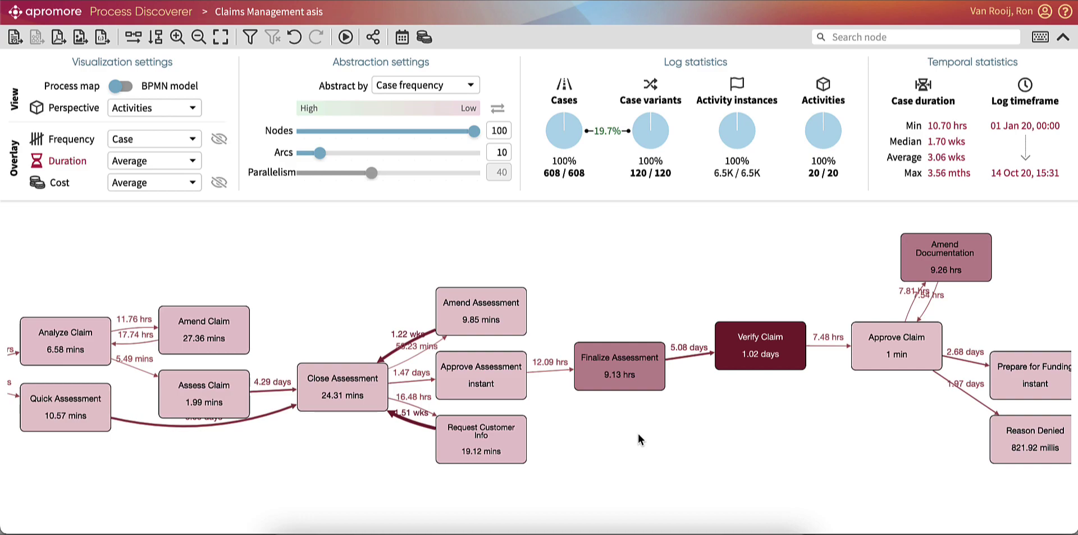
pyautogui.moveTo(103, 419); pyautogui.dragTo(237, 483)
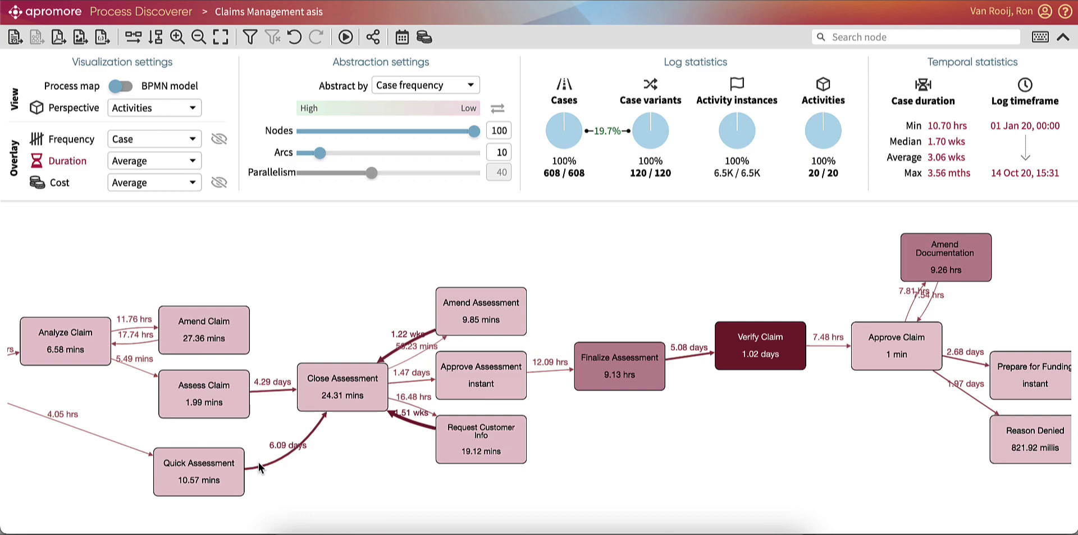
pyautogui.moveTo(480, 325); pyautogui.dragTo(469, 304)
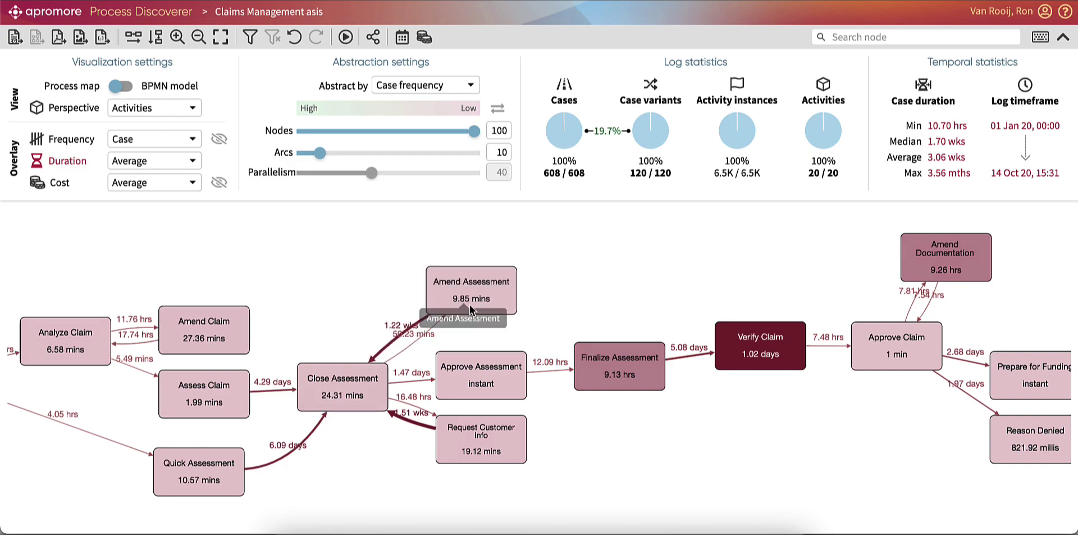
# Filter the log down to only the Close Assessment activity and switch the map perspective to Resources
pyautogui.click(356, 381)
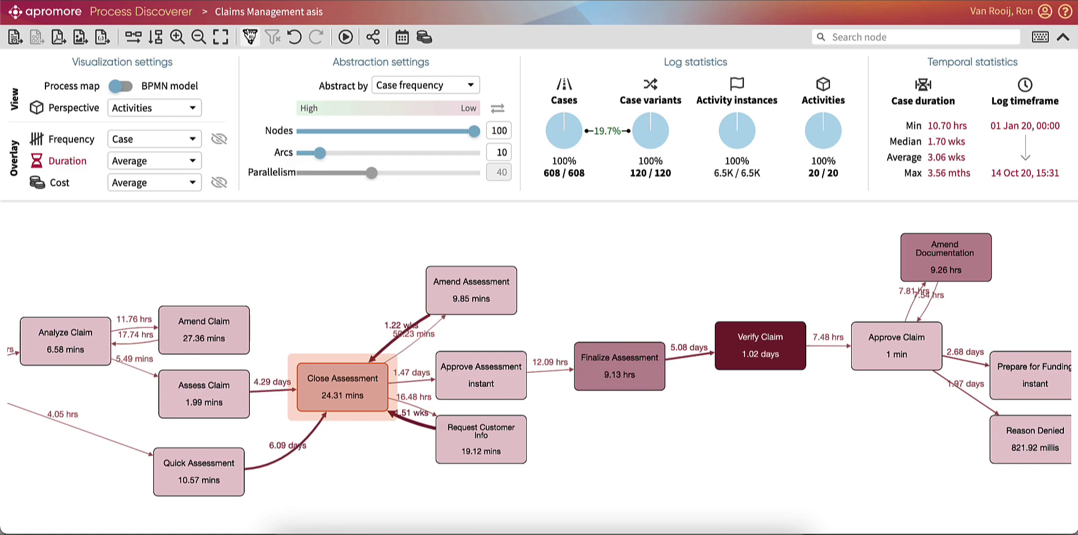
pyautogui.doubleClick(343, 386)
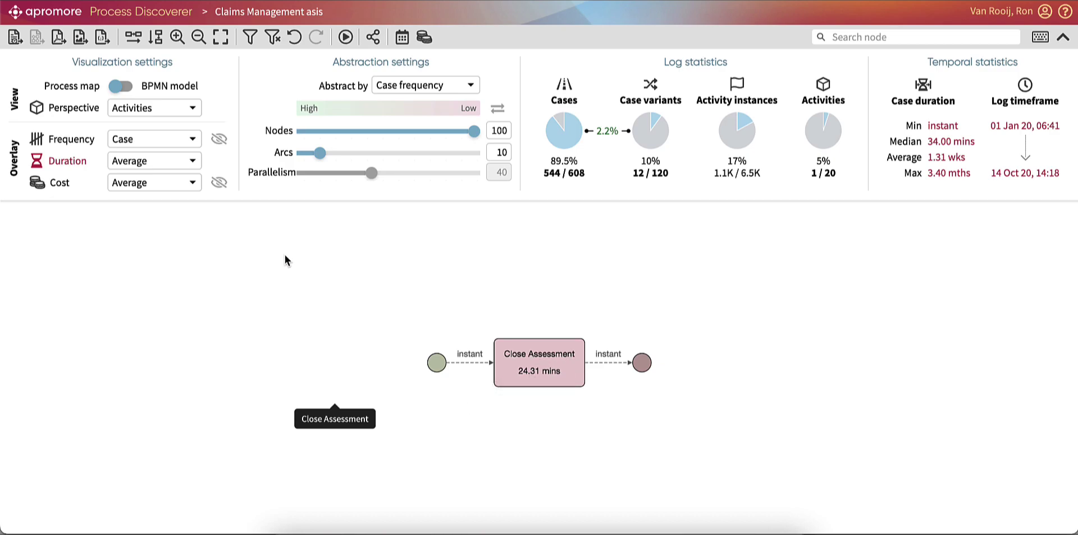
pyautogui.click(187, 112)
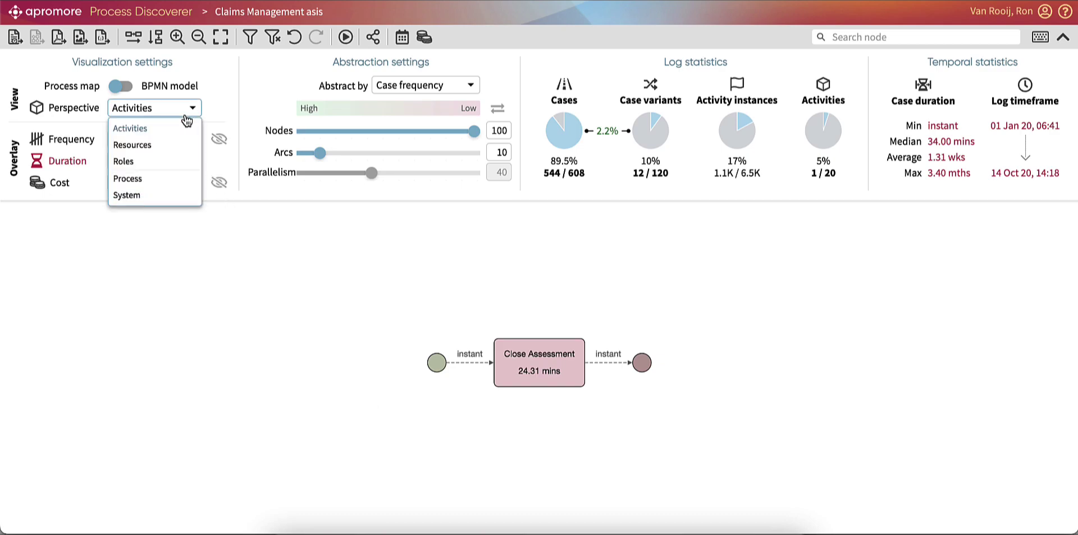
pyautogui.click(174, 146)
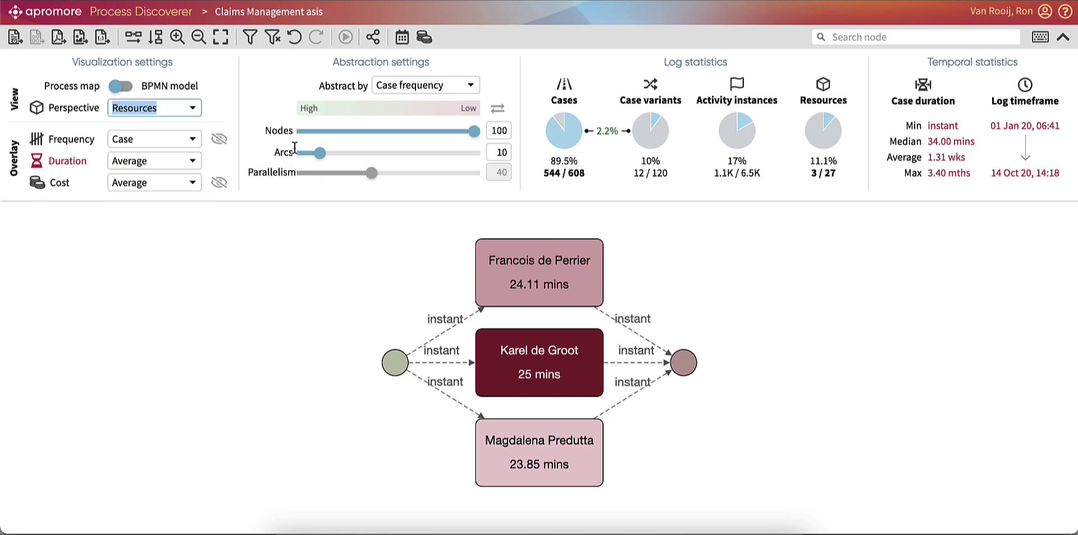
# Raise the arcs abstraction to 84 and overlay case frequency on the resource map
pyautogui.moveTo(318, 159); pyautogui.dragTo(447, 157)
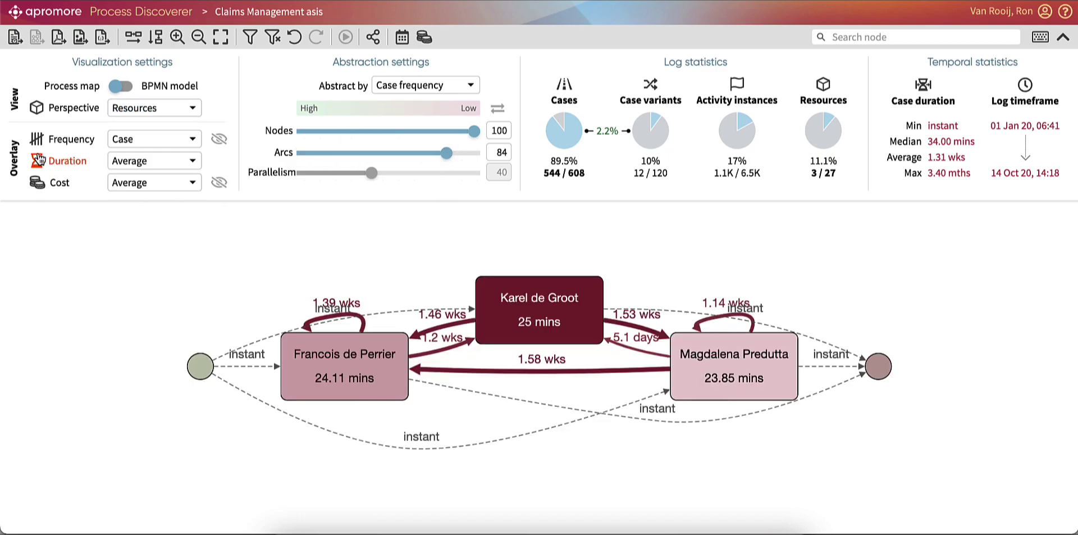
pyautogui.click(56, 141)
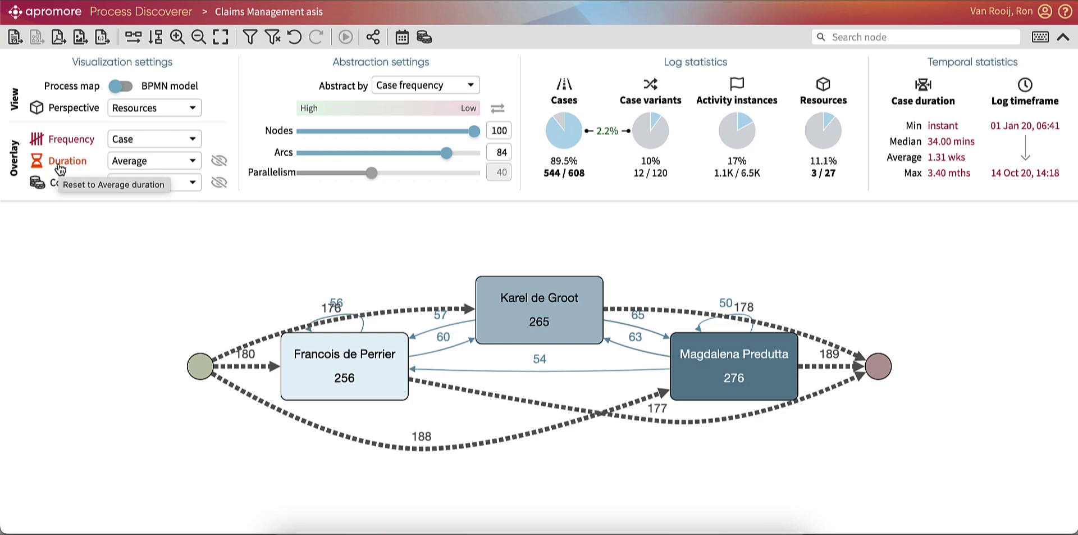
# Reduce the arcs abstraction to 14 and clear all filter criteria
pyautogui.click(327, 152)
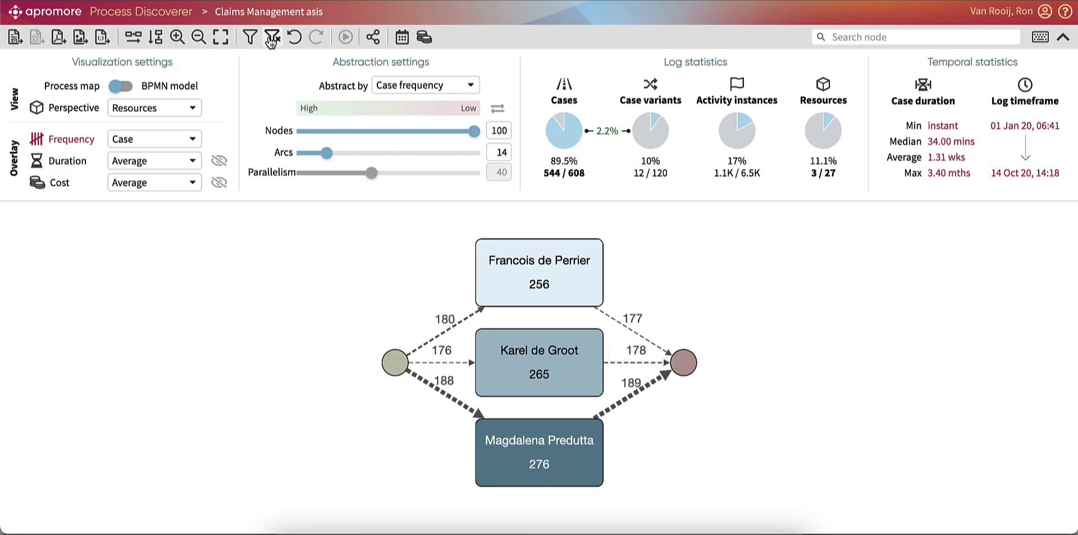
pyautogui.click(272, 37)
pyautogui.click(583, 149)
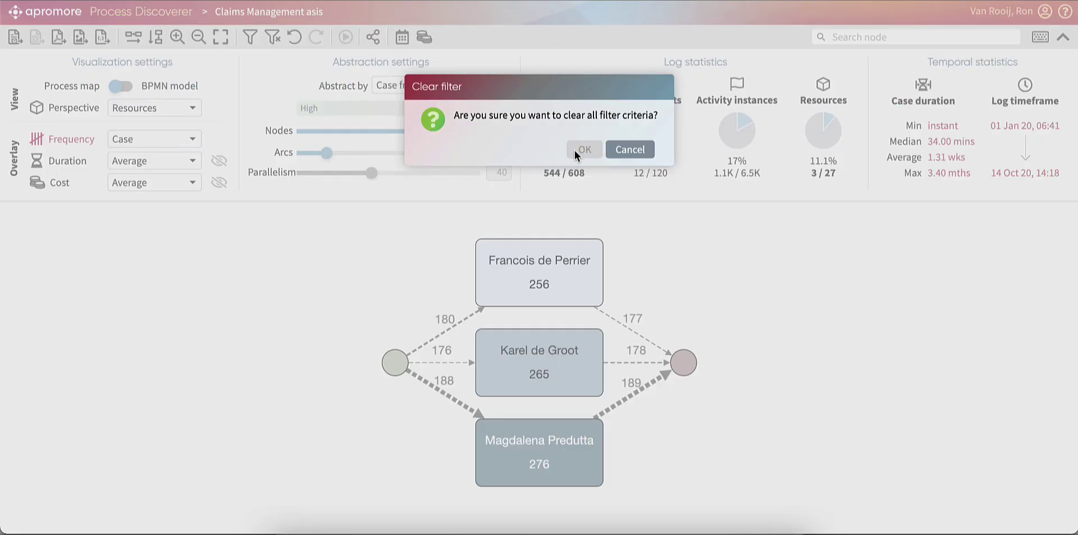
# Examine the full log's resource handover map and overlay average duration on it
pyautogui.scroll(-10, 452, 287)
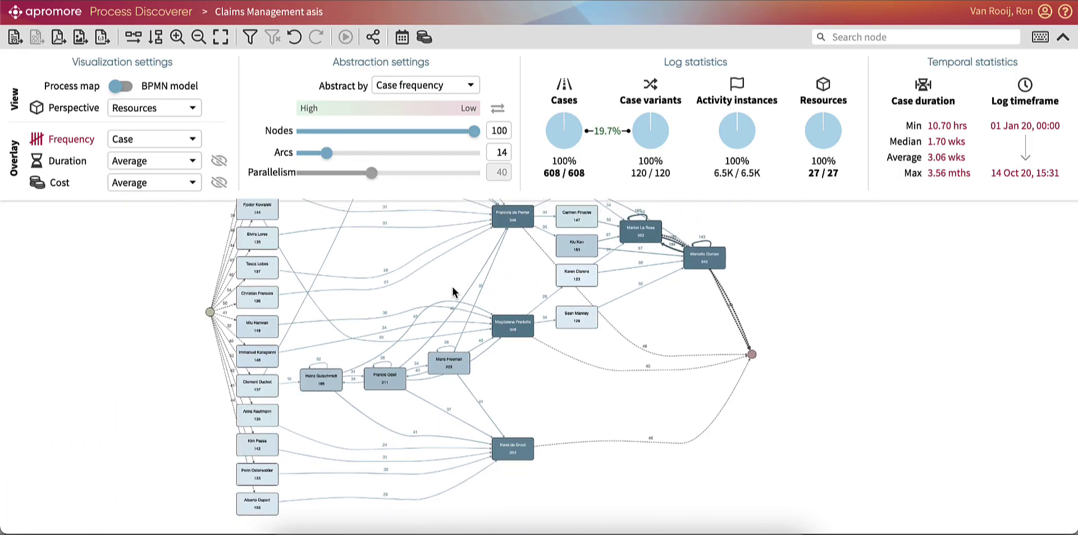
pyautogui.moveTo(194, 276)
pyautogui.mouseDown()
pyautogui.moveTo(191, 310)
pyautogui.moveTo(203, 285)
pyautogui.mouseUp()
pyautogui.scroll(3, 204, 285)
pyautogui.scroll(1, 204, 285)
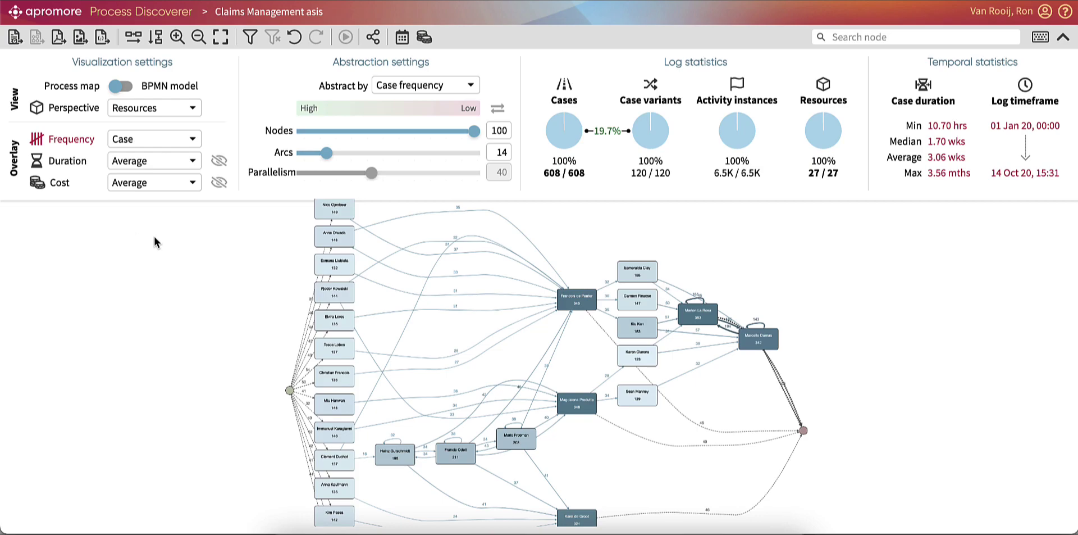
pyautogui.scroll(5, 178, 245)
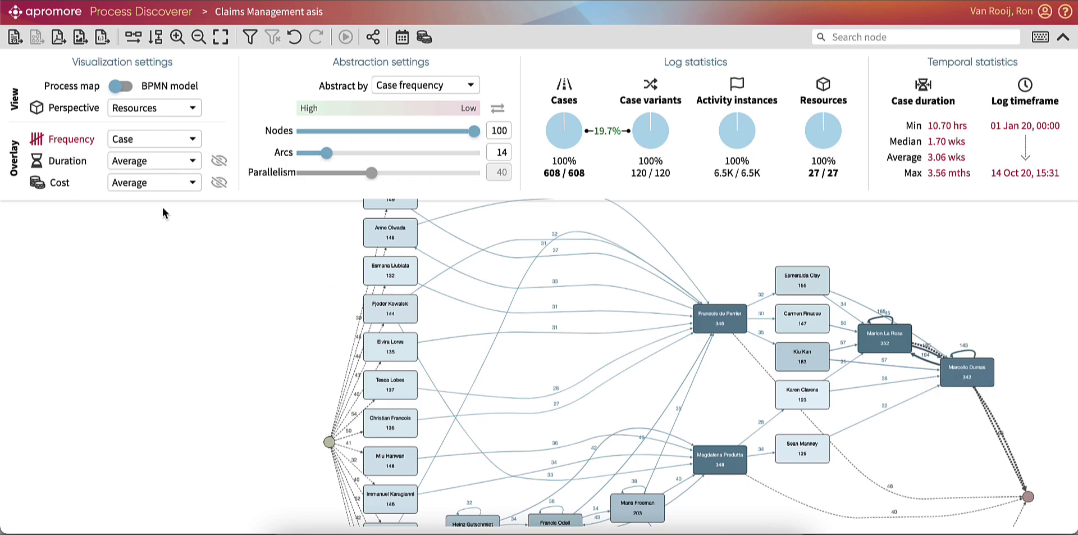
pyautogui.click(78, 163)
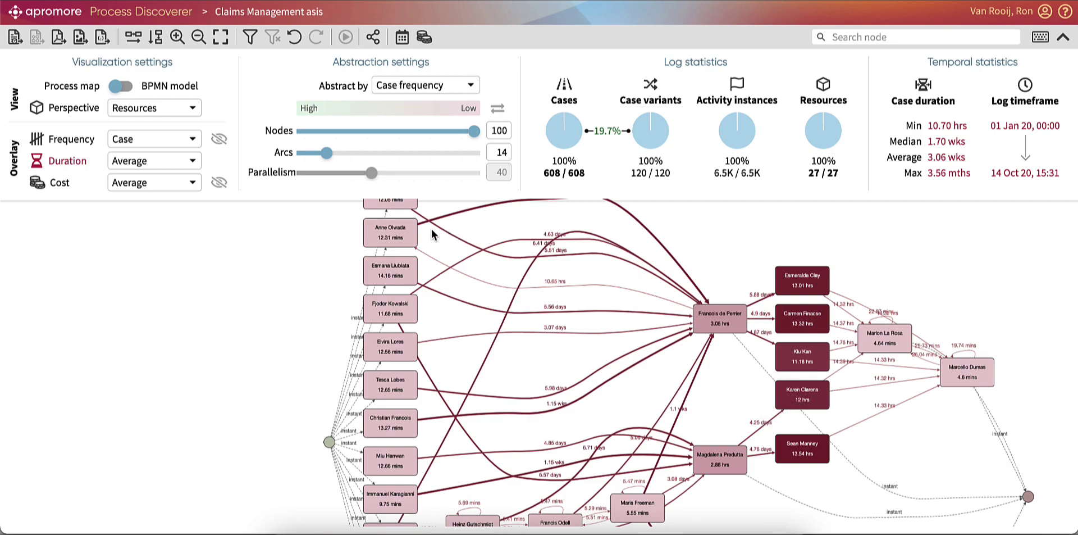
pyautogui.moveTo(703, 262); pyautogui.dragTo(694, 276)
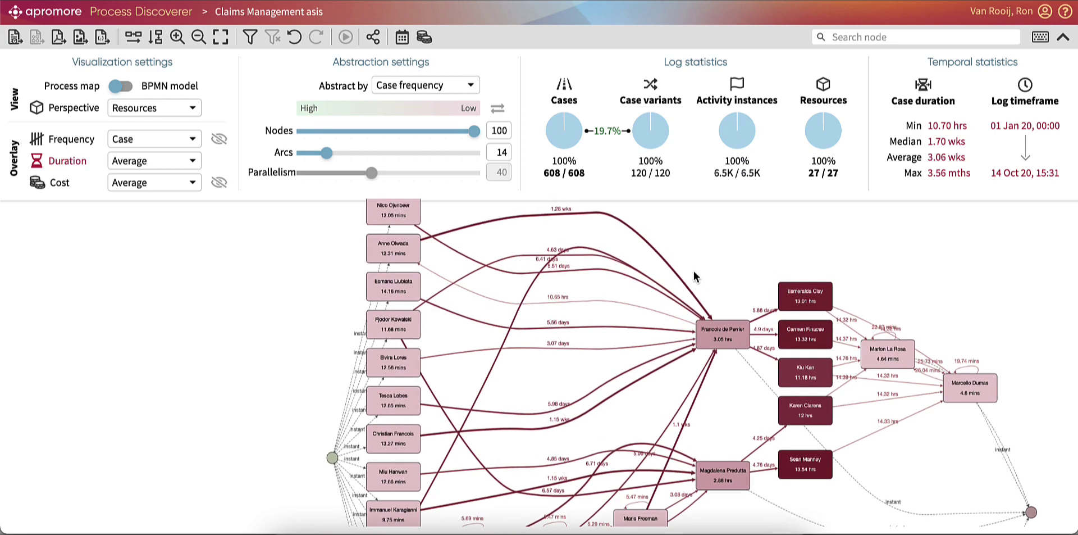
# Compare total and average durations on the resource handover map, ending with the duration overlay set to Average
pyautogui.scroll(3, 402, 255)
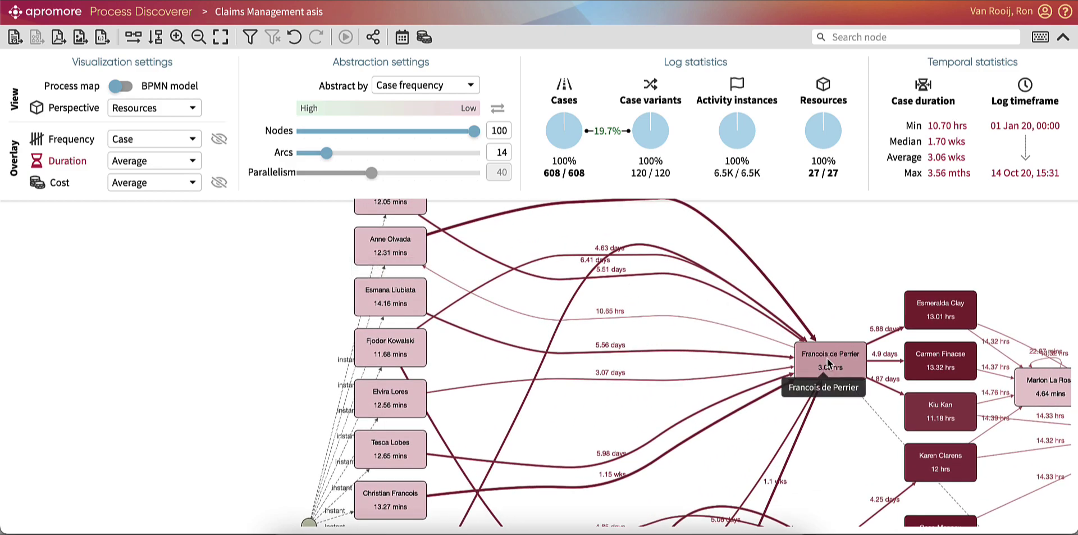
pyautogui.moveTo(819, 227); pyautogui.dragTo(817, 258)
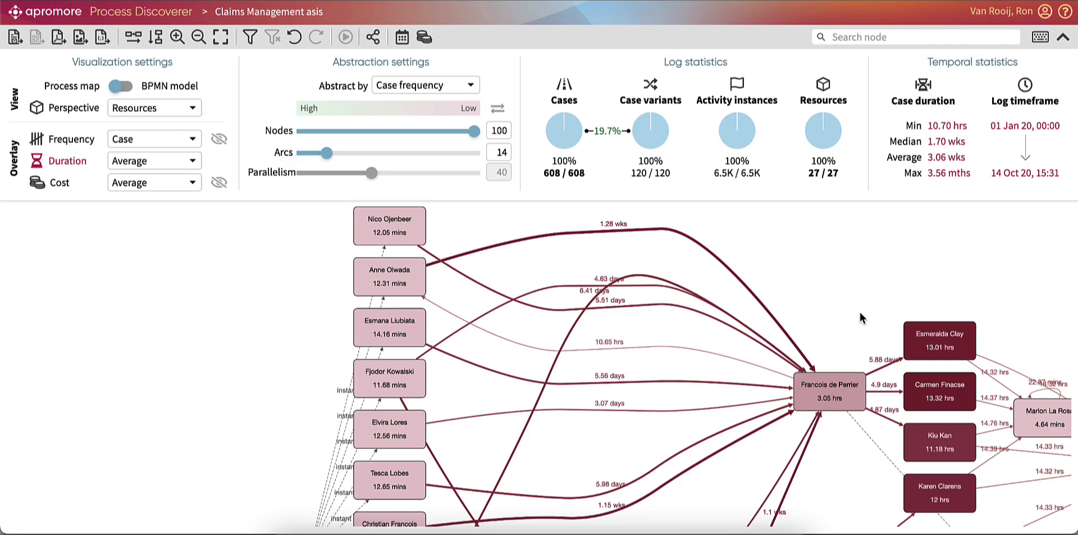
pyautogui.moveTo(841, 308); pyautogui.dragTo(831, 272)
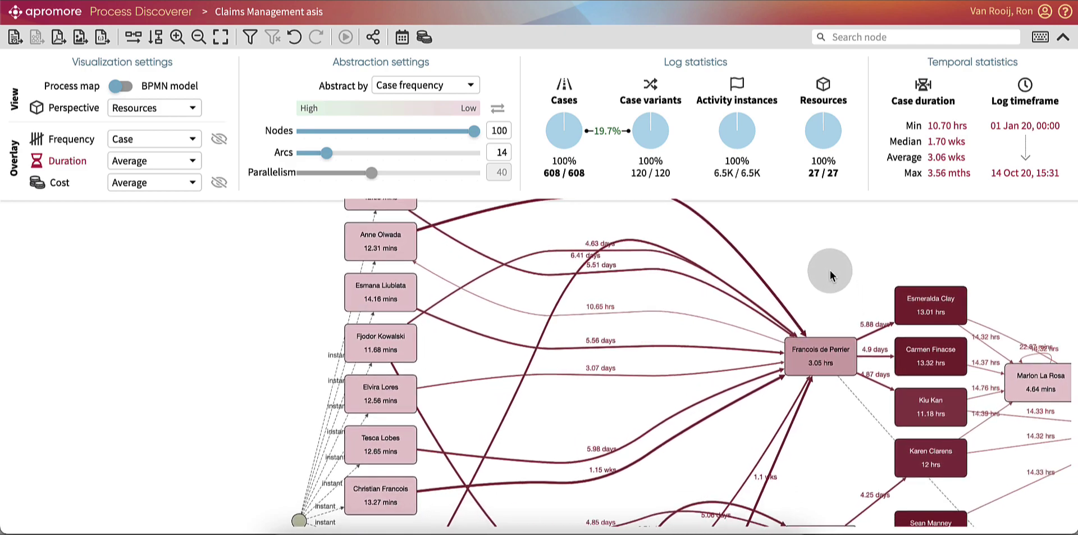
pyautogui.click(190, 162)
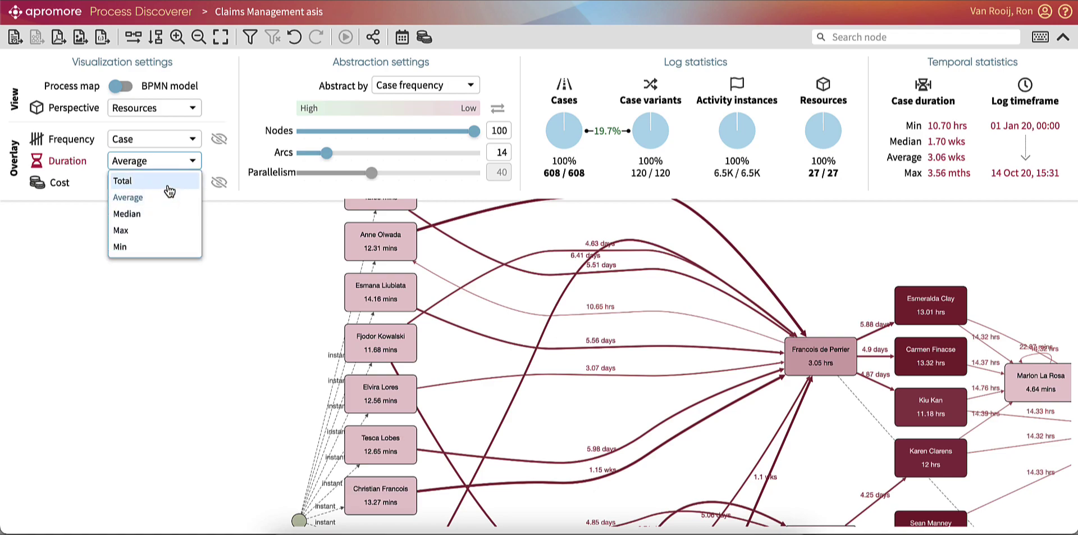
pyautogui.click(167, 186)
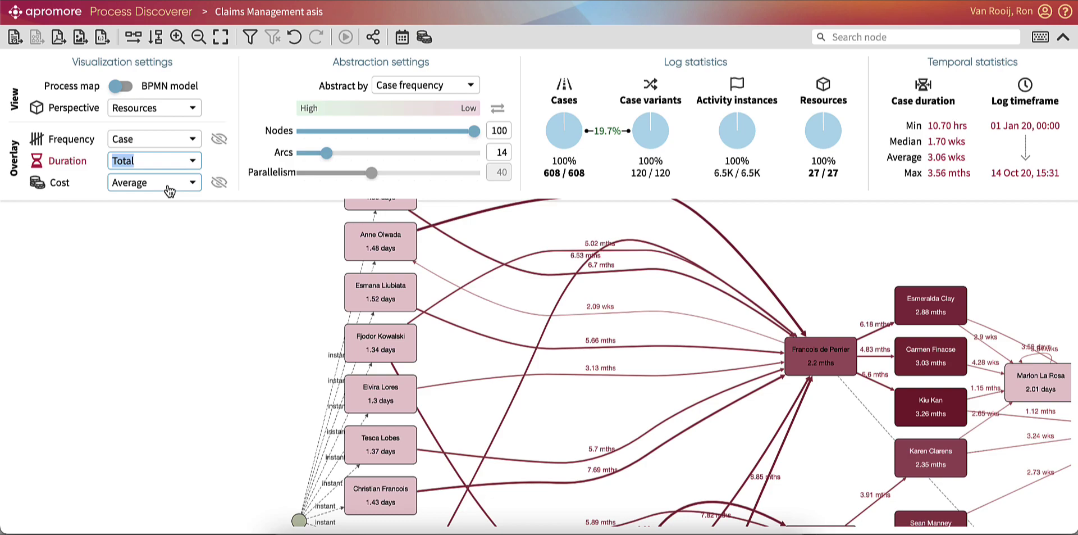
pyautogui.press('Down')
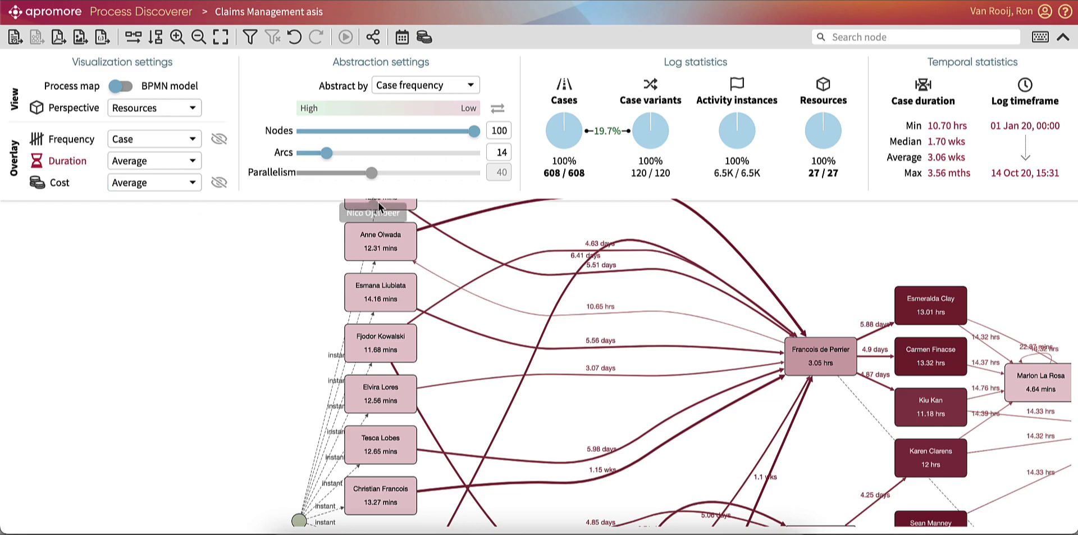
# Apply hourly AUD resource costs: Assessor 45, Claims Administrator 55, Claims Officer 65, Finance Manager 70, Funding Officer 75, Operations Manager 55, Product Manager 80
pyautogui.click(425, 39)
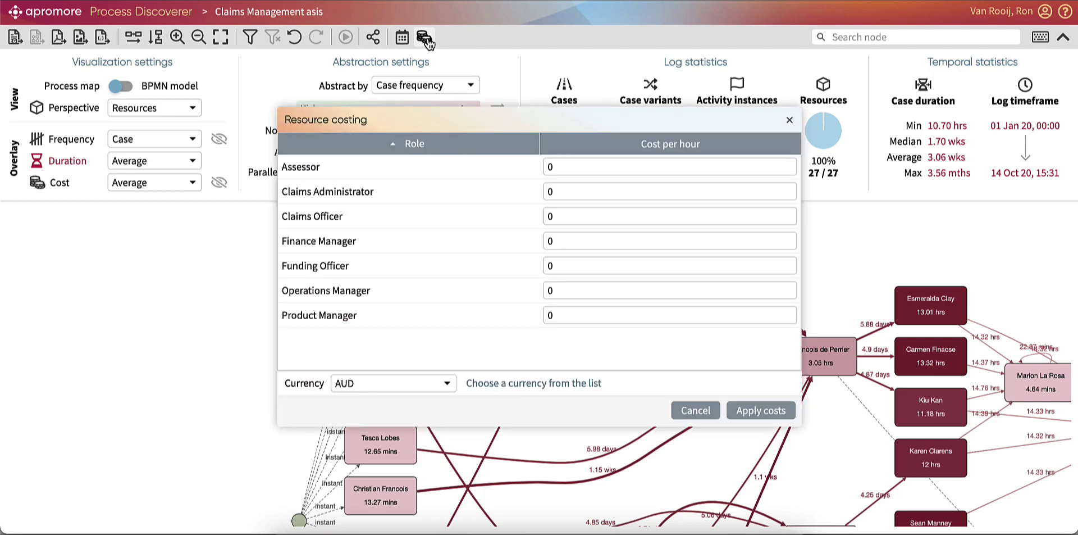
pyautogui.click(587, 167)
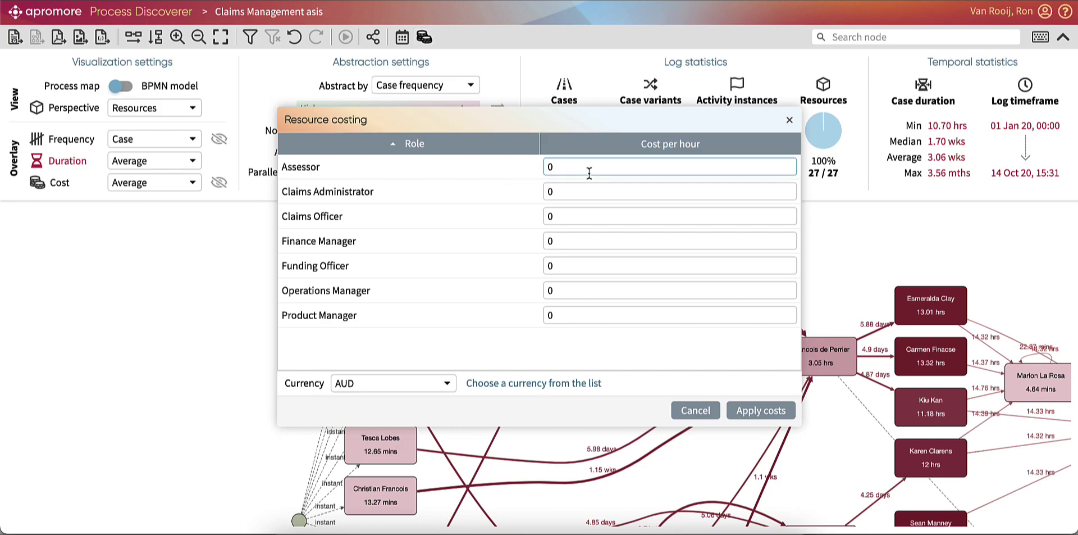
pyautogui.press('BackSpace')
pyautogui.write('45')
pyautogui.click(586, 192)
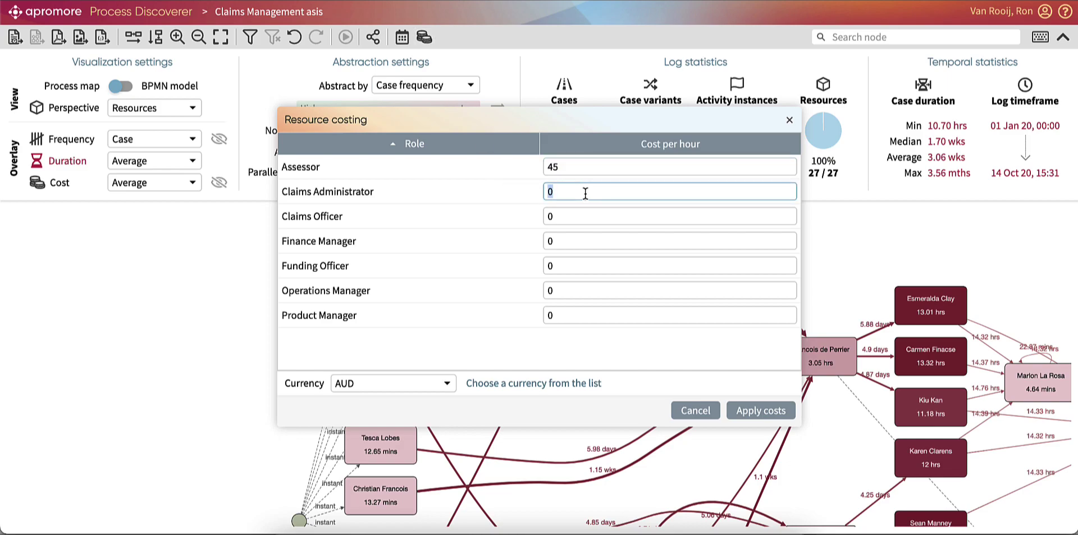
pyautogui.write('55')
pyautogui.click(586, 214)
pyautogui.write('65')
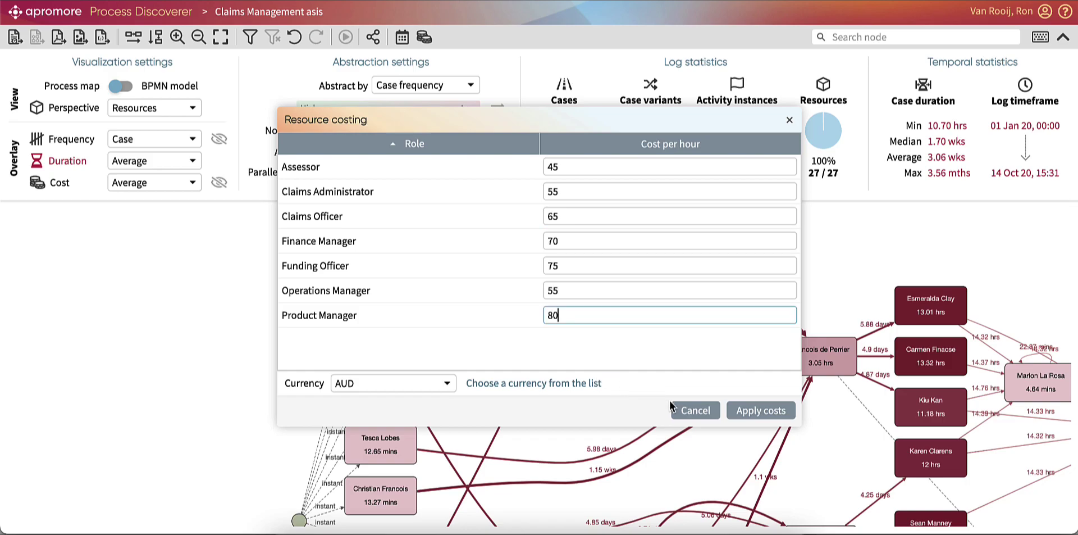
pyautogui.click(748, 412)
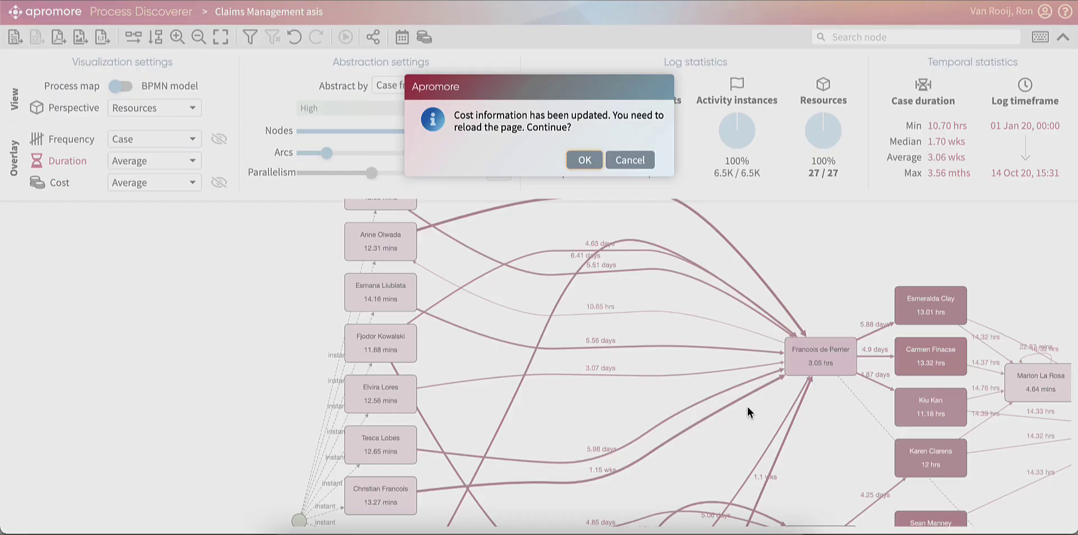
pyautogui.click(583, 164)
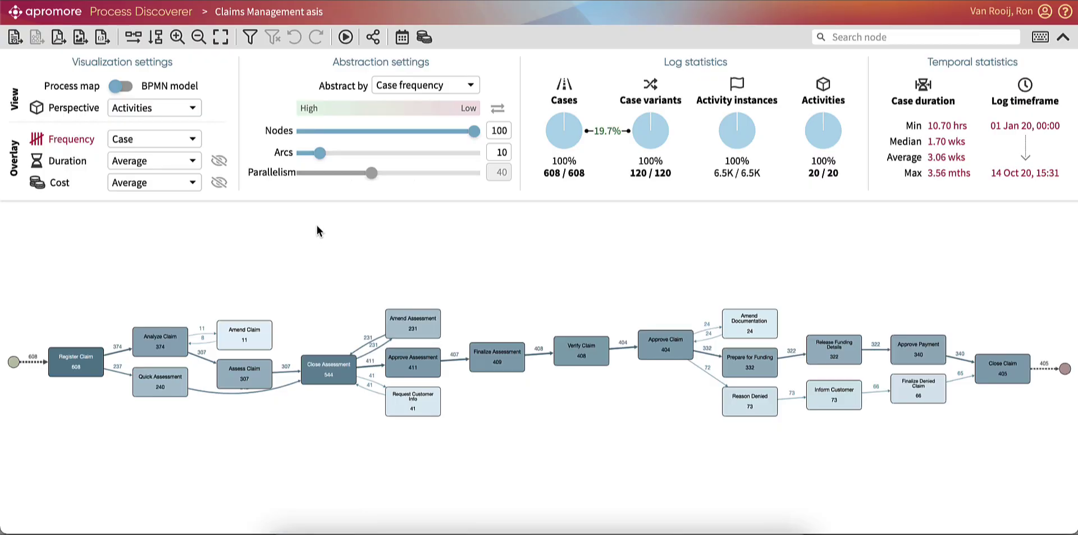
# Overlay average cost on the activity map and inspect the costs from claim analysis through claim approval
pyautogui.click(59, 184)
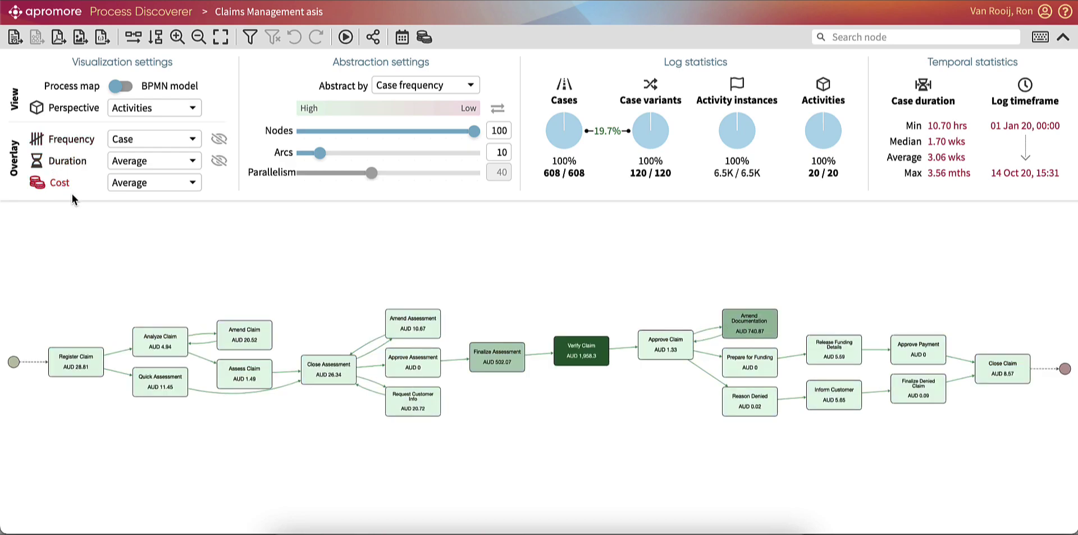
pyautogui.scroll(2, 163, 214)
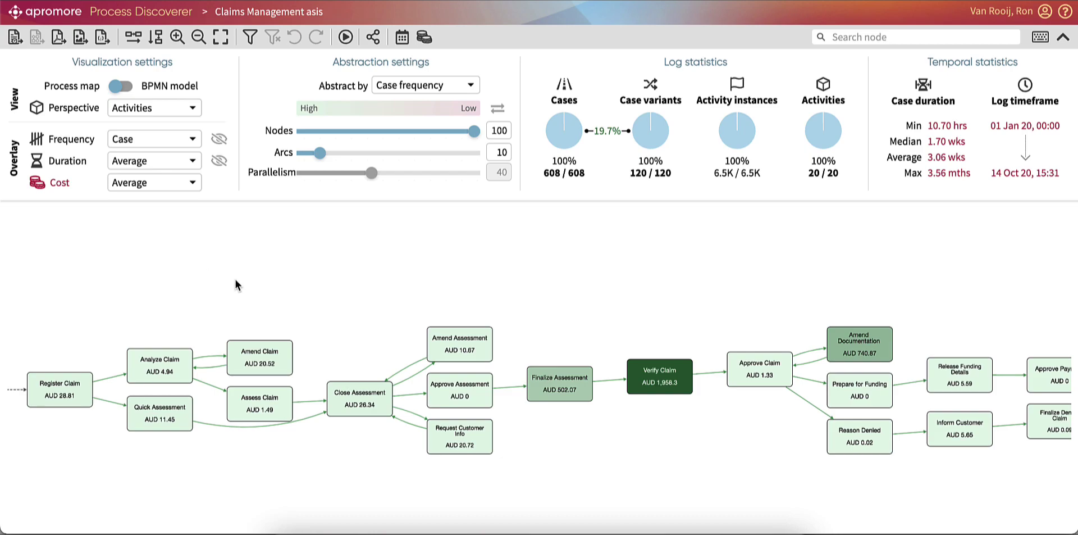
pyautogui.moveTo(255, 283); pyautogui.dragTo(270, 228)
pyautogui.scroll(4, 410, 395)
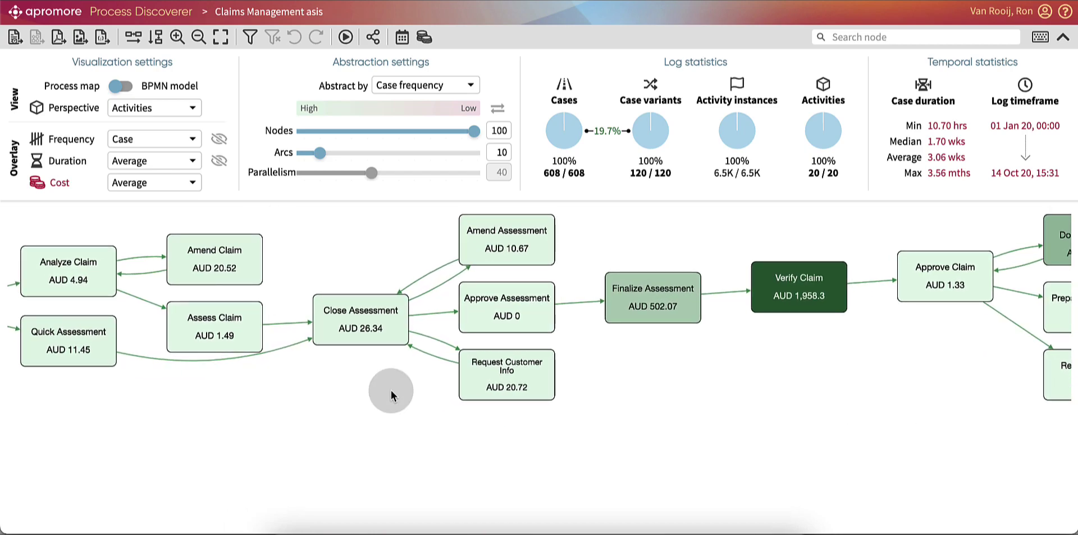
pyautogui.moveTo(391, 395); pyautogui.dragTo(397, 412)
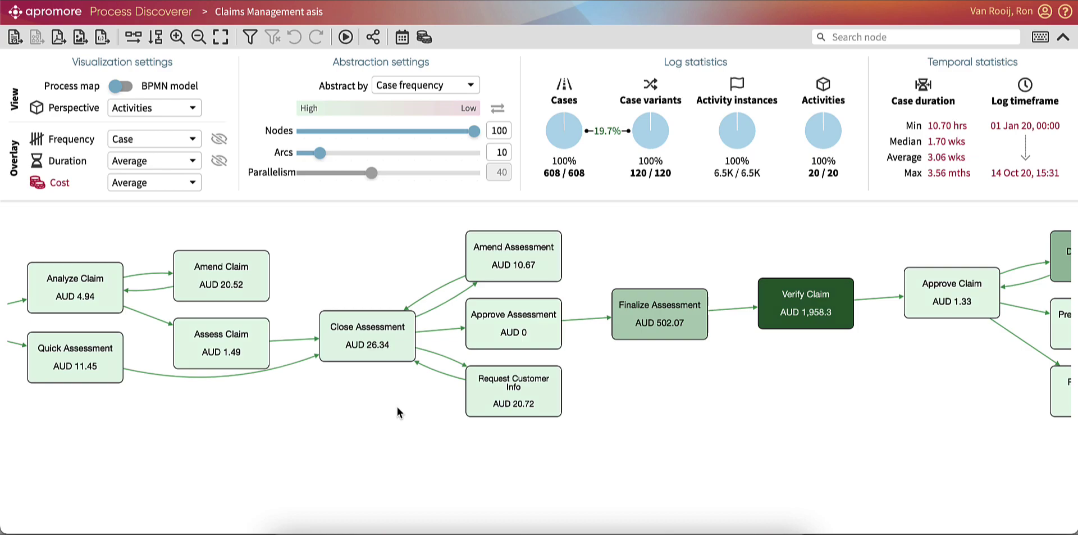
# Change the cost overlay to Total and show average duration as the secondary metric
pyautogui.click(138, 183)
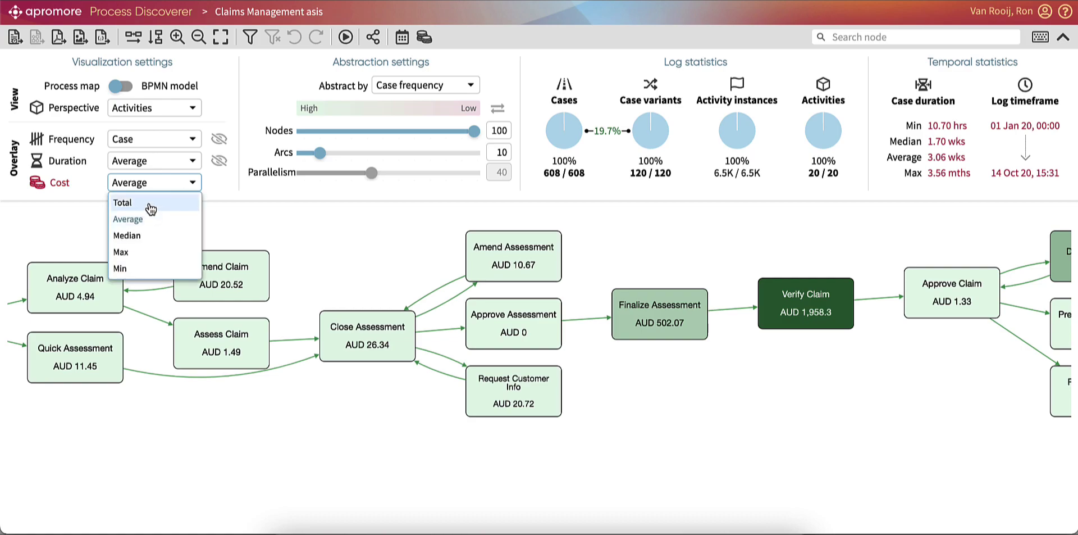
pyautogui.click(151, 206)
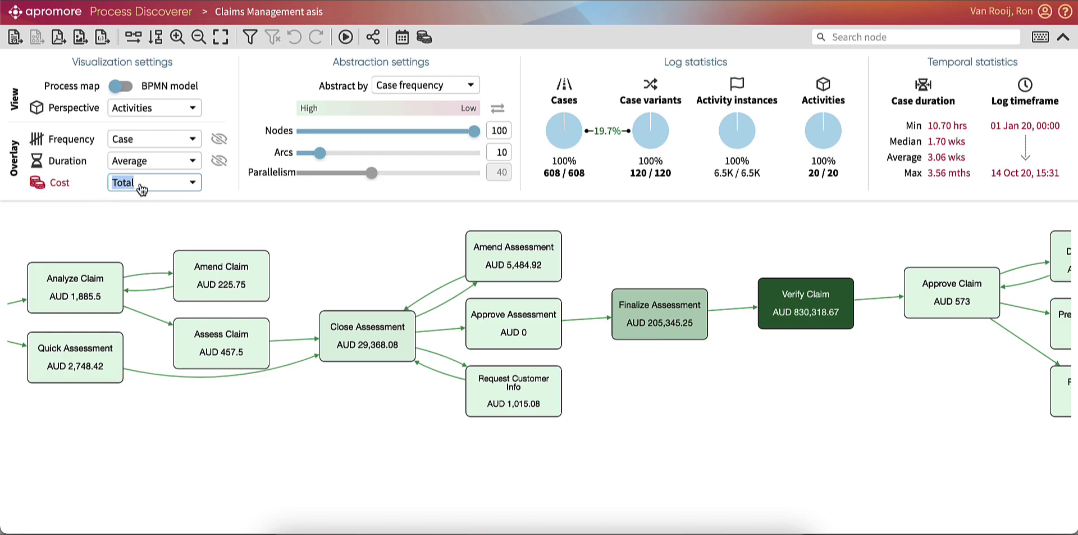
pyautogui.click(218, 162)
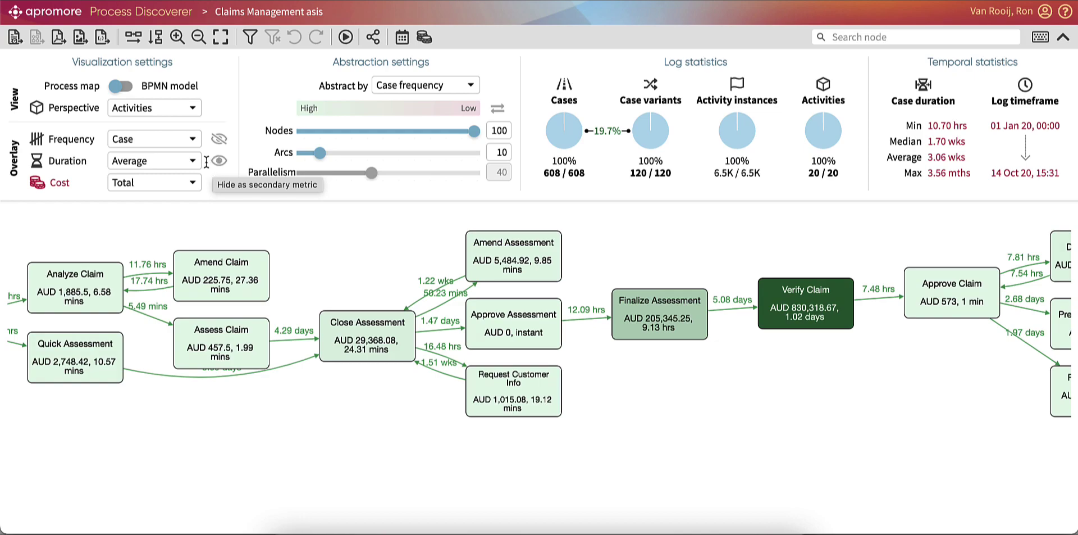
# Switch the map perspective to Process, overlay average duration and move the Approval node slightly upward
pyautogui.click(191, 110)
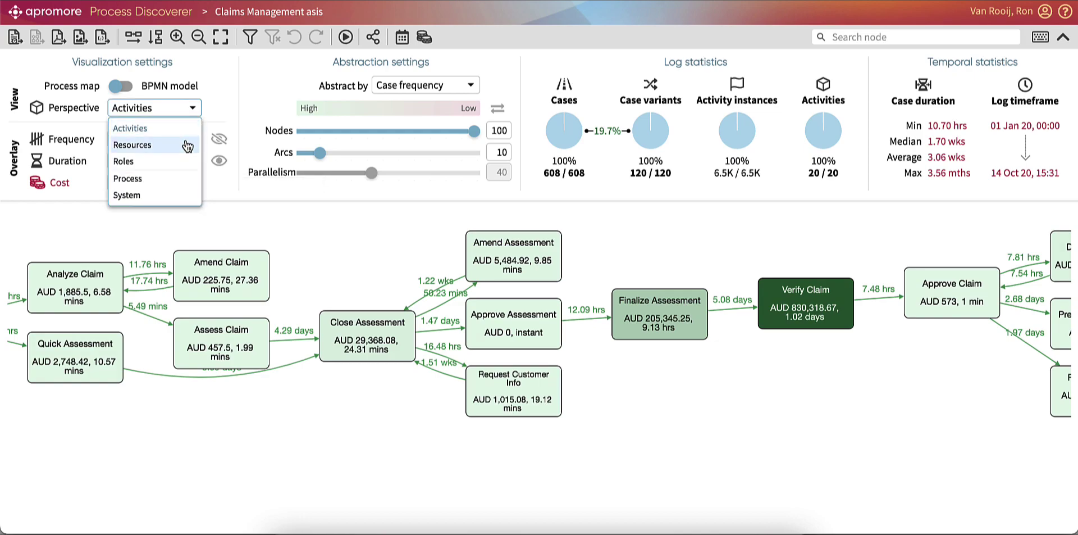
pyautogui.click(181, 178)
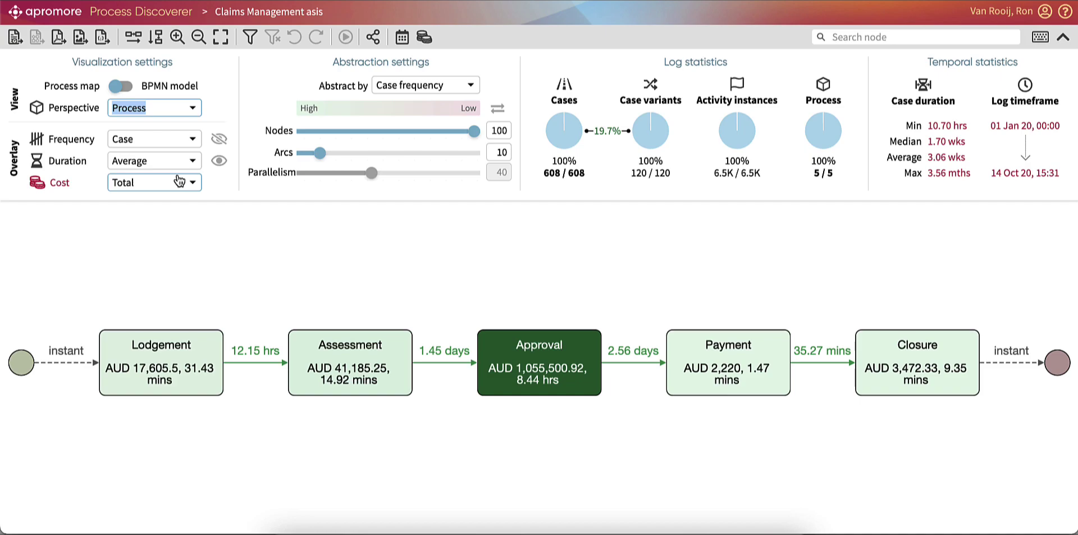
pyautogui.click(82, 164)
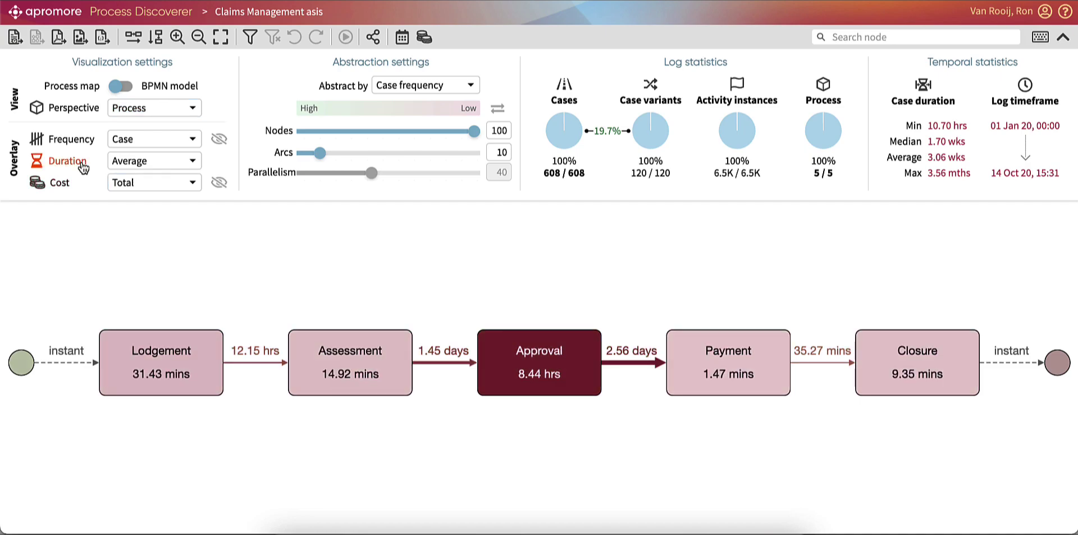
pyautogui.moveTo(530, 386); pyautogui.dragTo(528, 345)
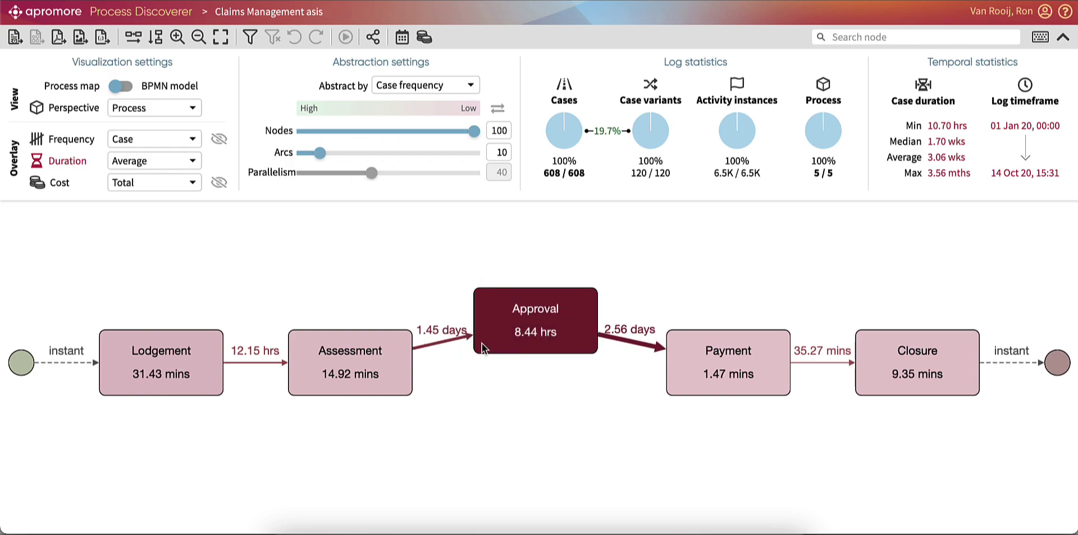
# Switch the map perspective to Roles, review the Product Manager and Operations Manager durations, and overlay average cost
pyautogui.click(193, 108)
pyautogui.click(183, 160)
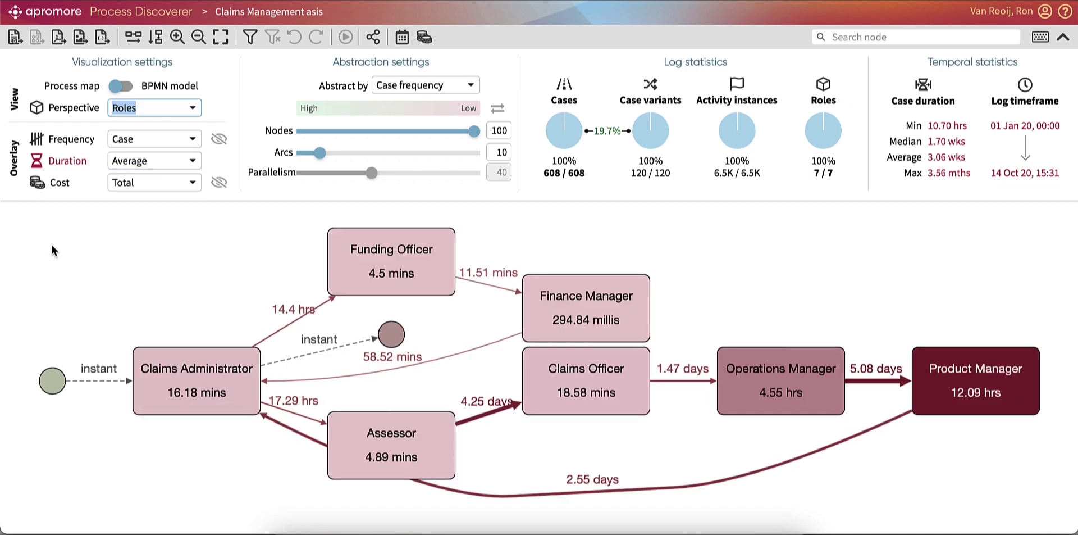
pyautogui.moveTo(948, 394); pyautogui.dragTo(946, 362)
pyautogui.moveTo(833, 384); pyautogui.dragTo(820, 367)
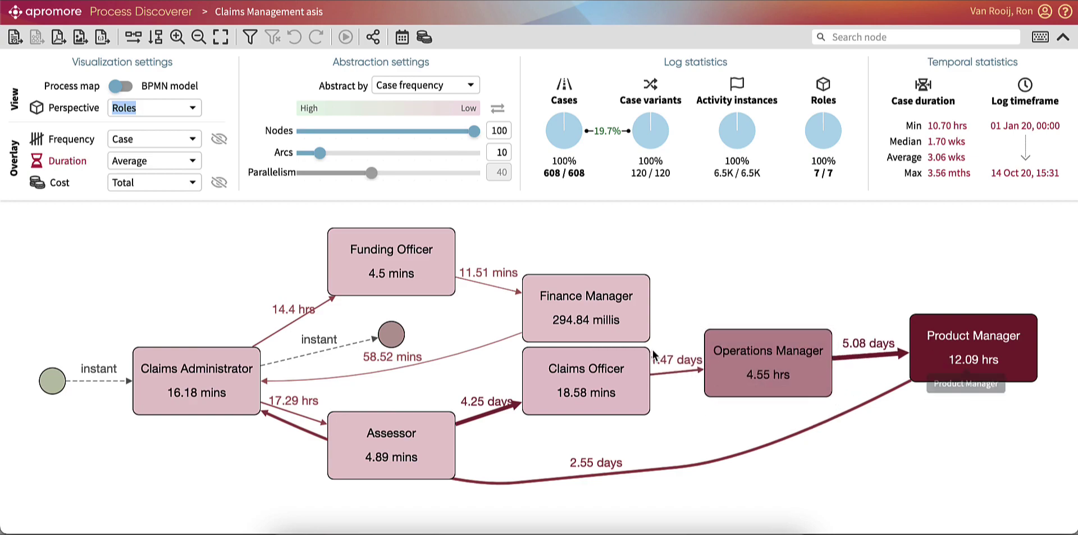
pyautogui.click(67, 185)
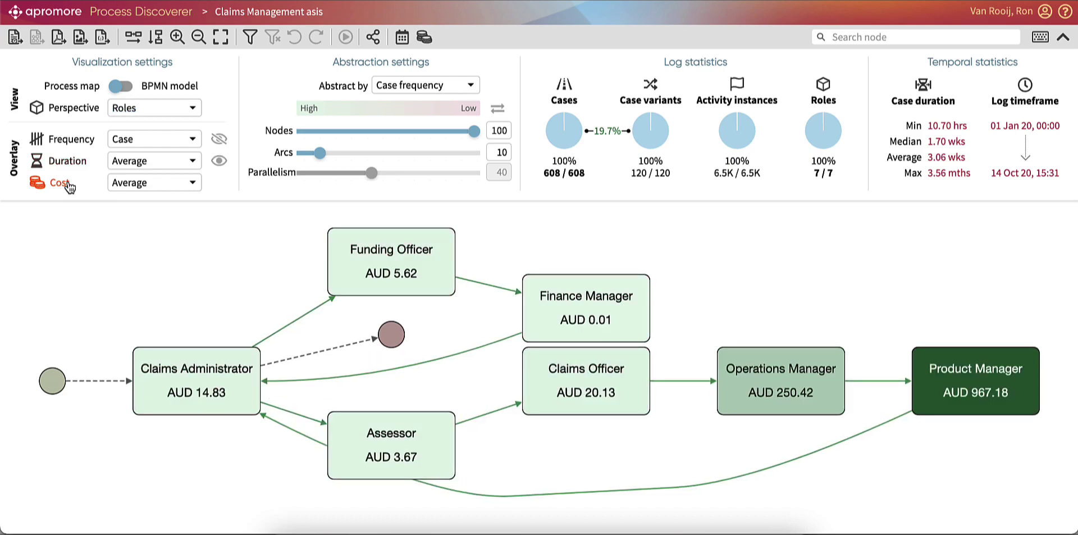
# Review average cost and average duration in the System perspective, and return the map to the Activities perspective
pyautogui.click(156, 108)
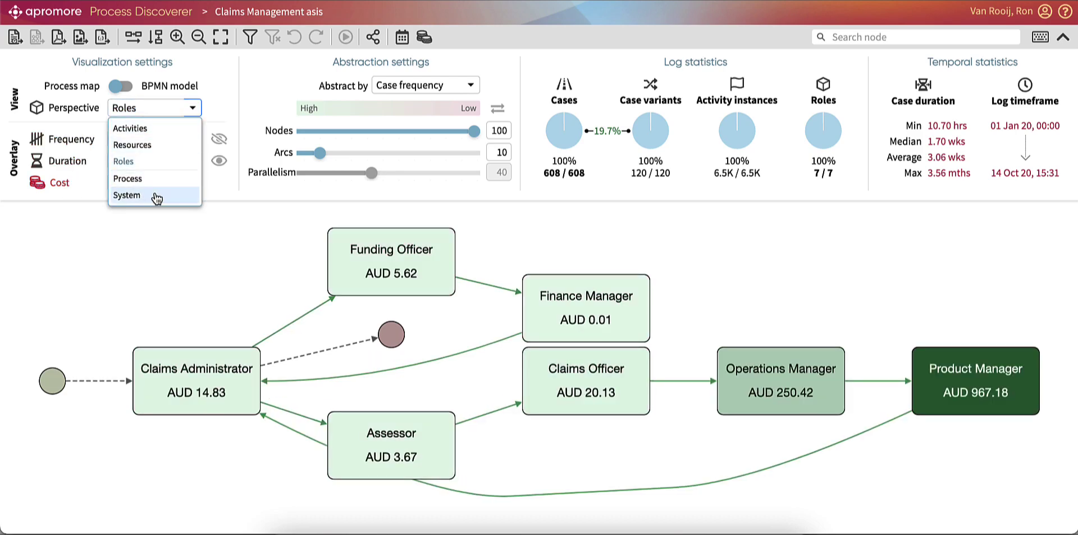
pyautogui.click(156, 197)
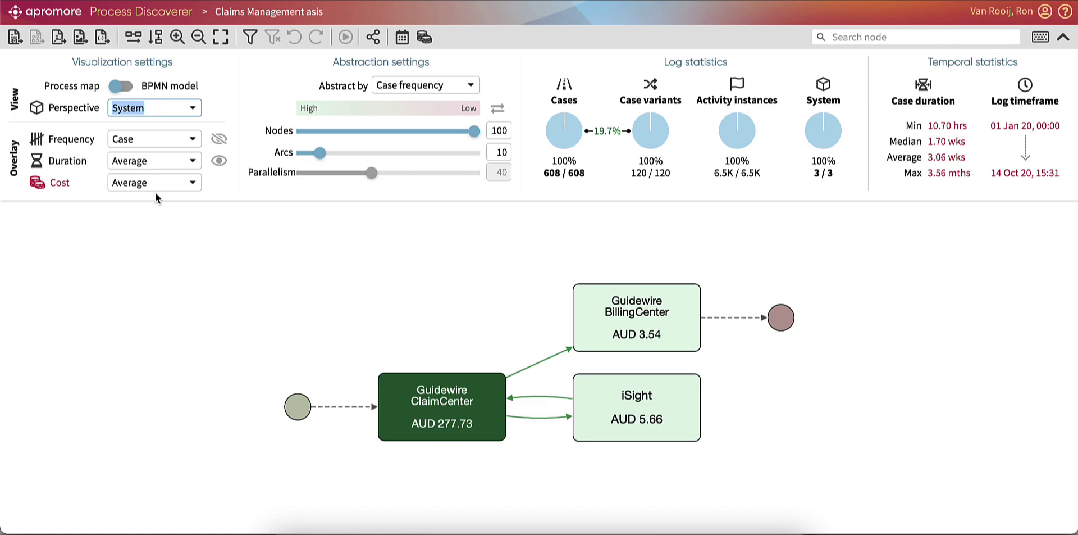
pyautogui.click(80, 161)
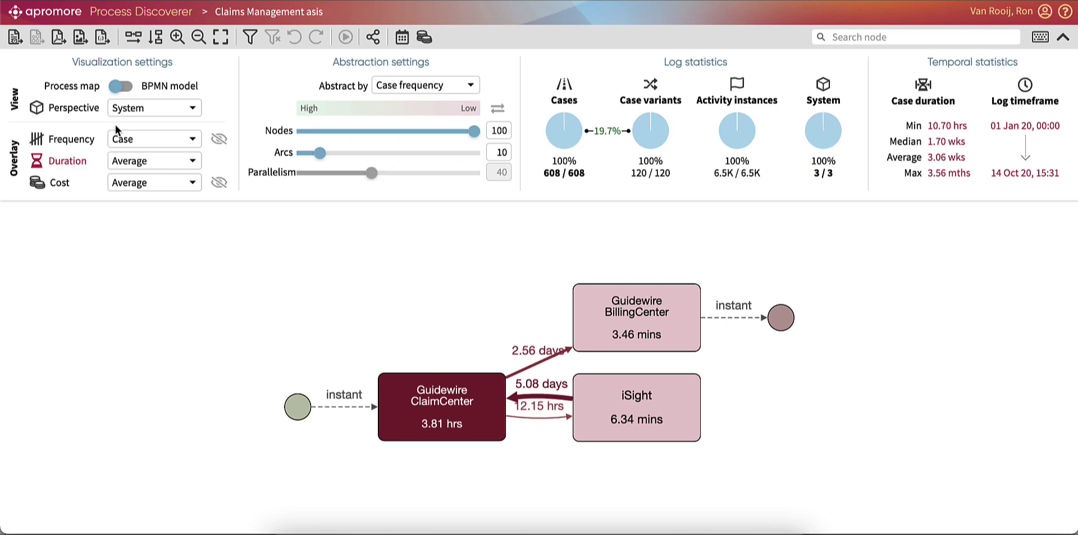
pyautogui.click(155, 107)
pyautogui.click(156, 121)
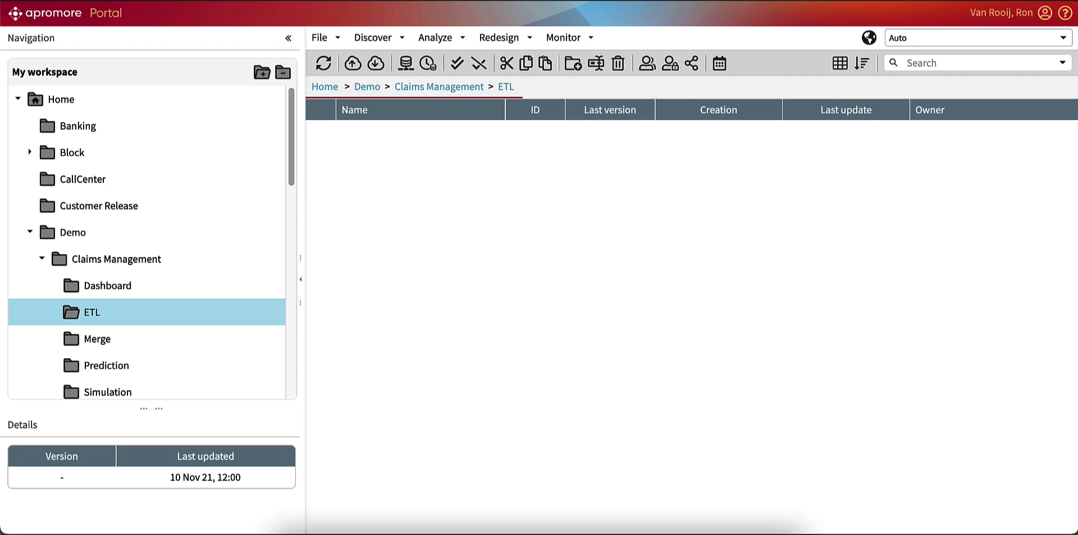
# Create a data pipeline and upload Claims Management Case Info.csv, Claims CostCentres.csv and the Claims Management case attr CSV from the ETL folder
pyautogui.click(406, 65)
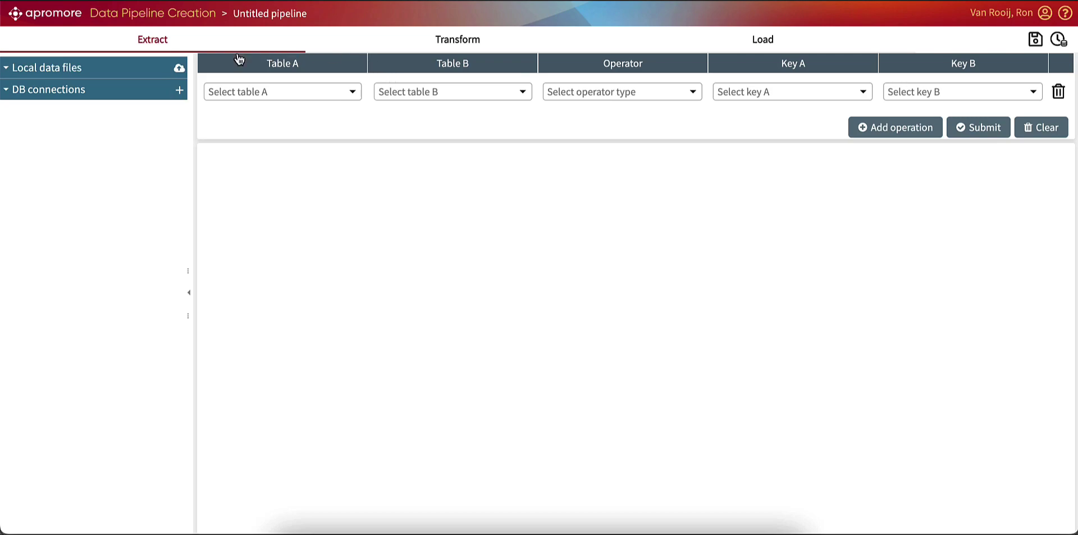
pyautogui.click(178, 72)
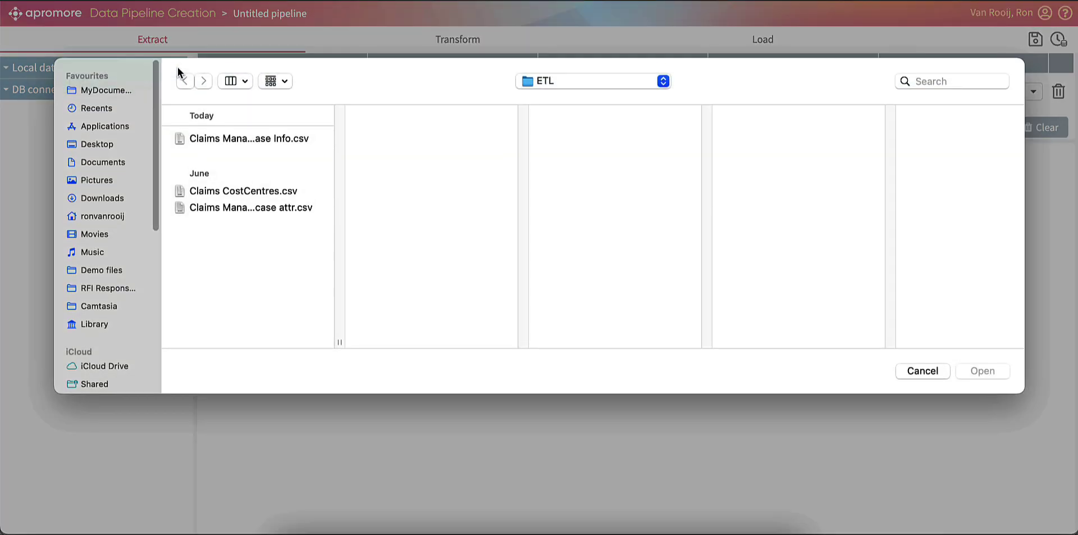
pyautogui.click(238, 139)
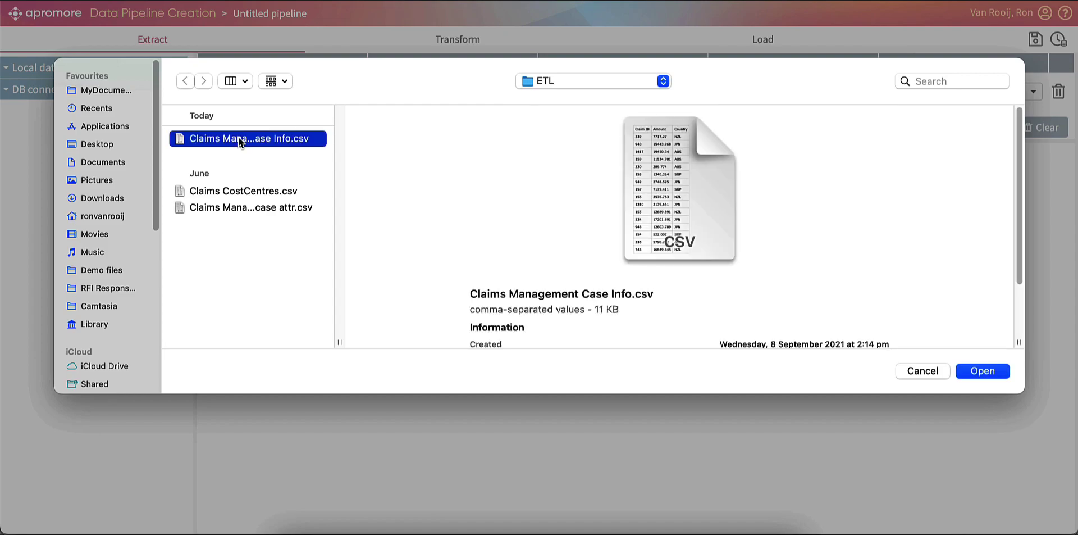
pyautogui.keyDown('shift'); pyautogui.click(245, 203); pyautogui.keyUp('shift')
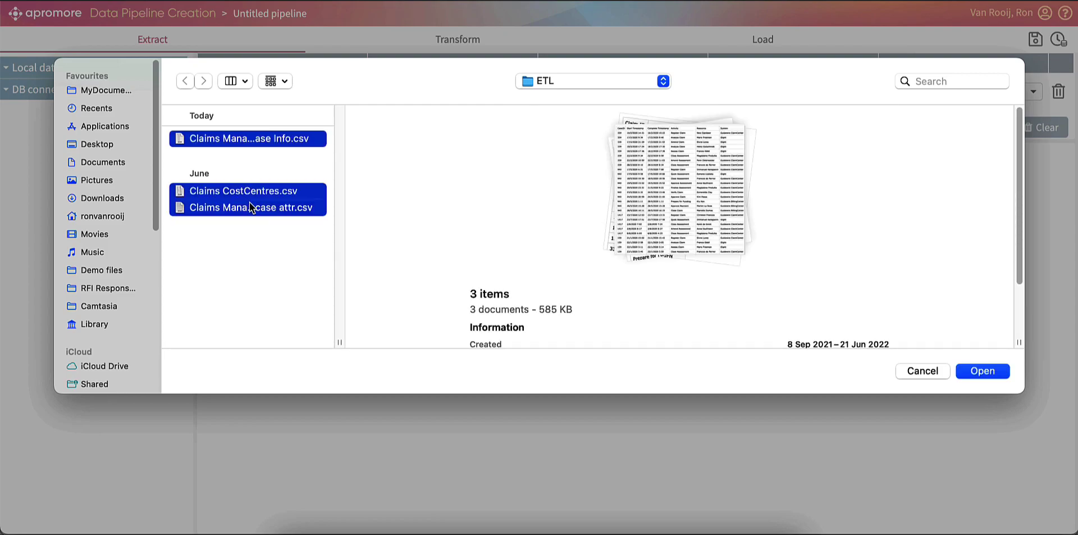
pyautogui.click(982, 369)
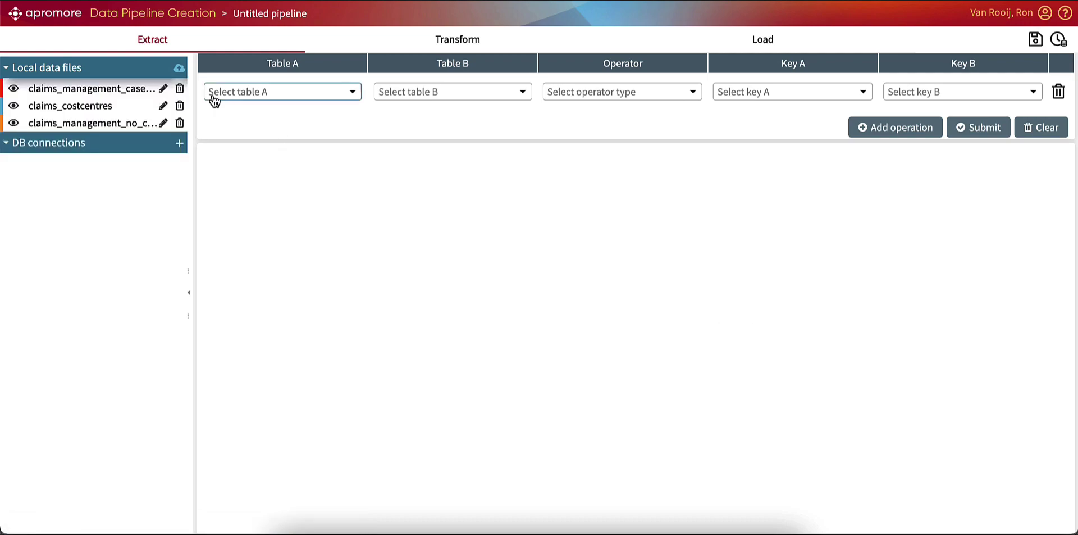
# Define an Inner Join of claims_management_no_case_attr with claims_management_case_info, matching key caseid to claim_id
pyautogui.click(307, 94)
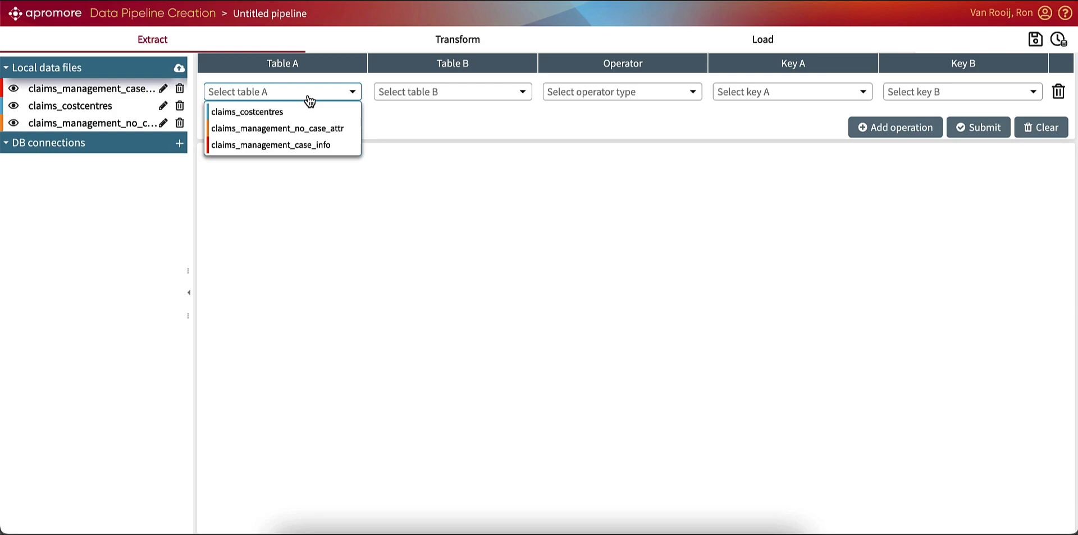
pyautogui.click(299, 128)
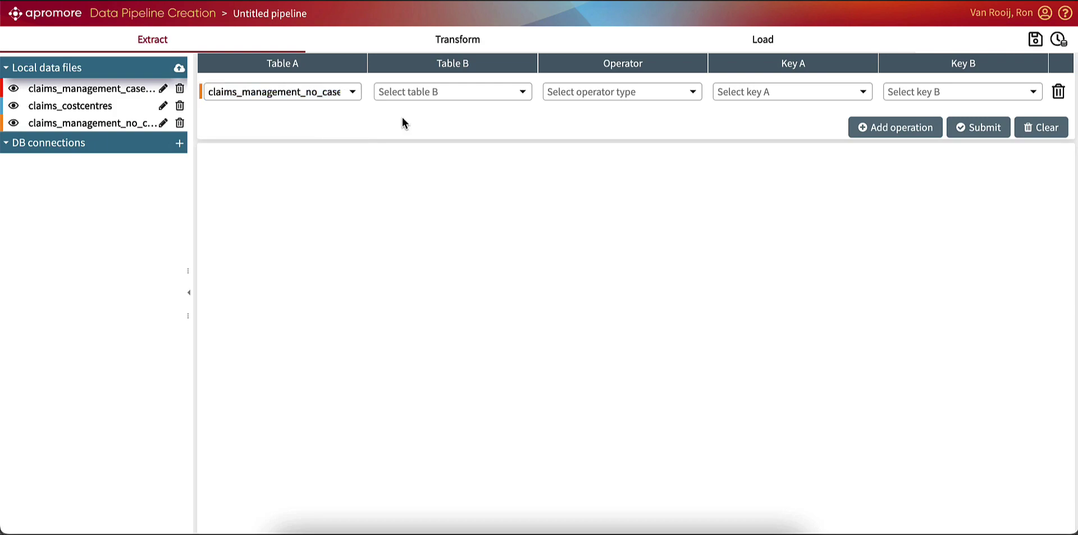
pyautogui.click(440, 102)
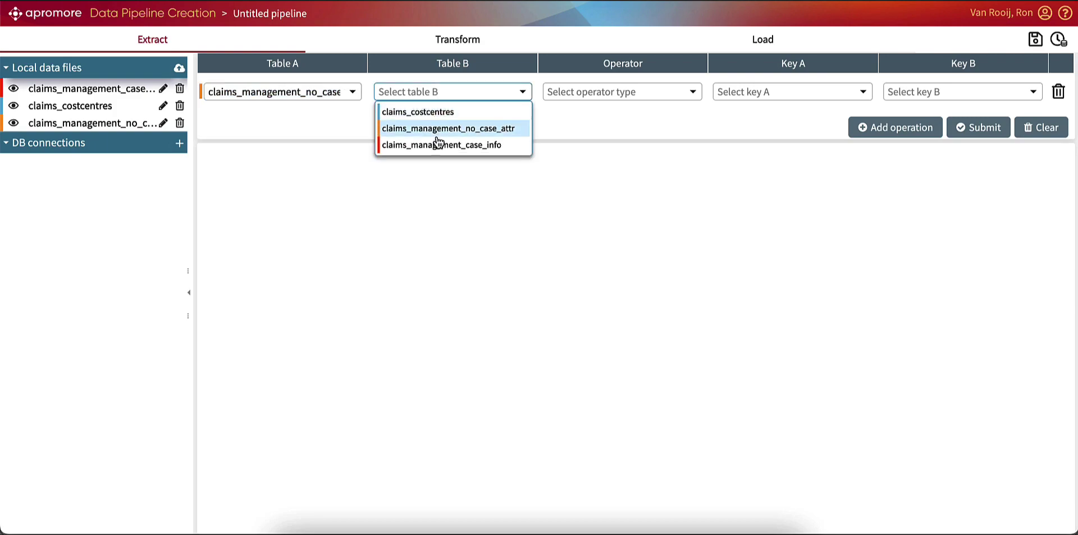
pyautogui.click(438, 146)
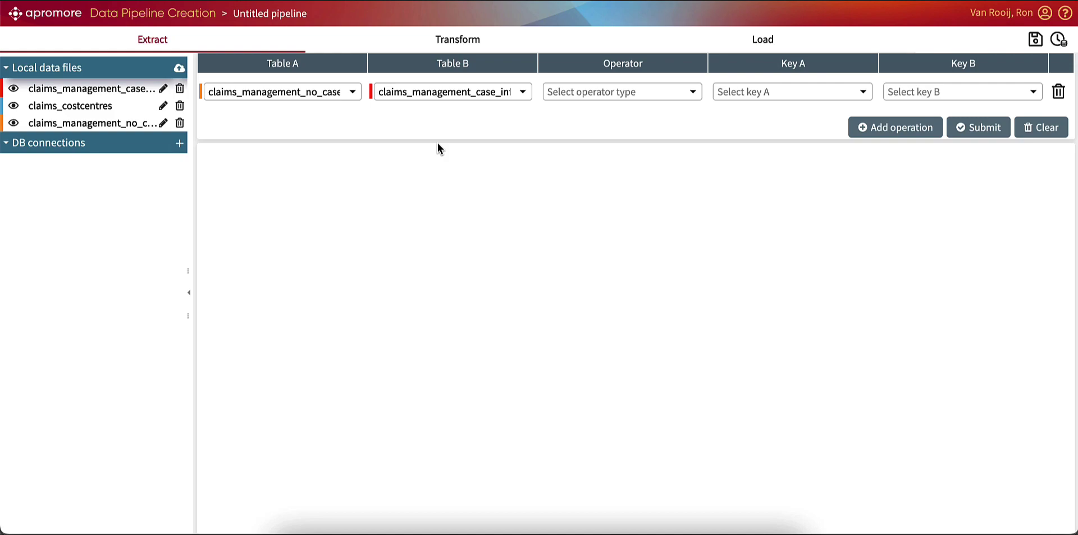
pyautogui.click(586, 97)
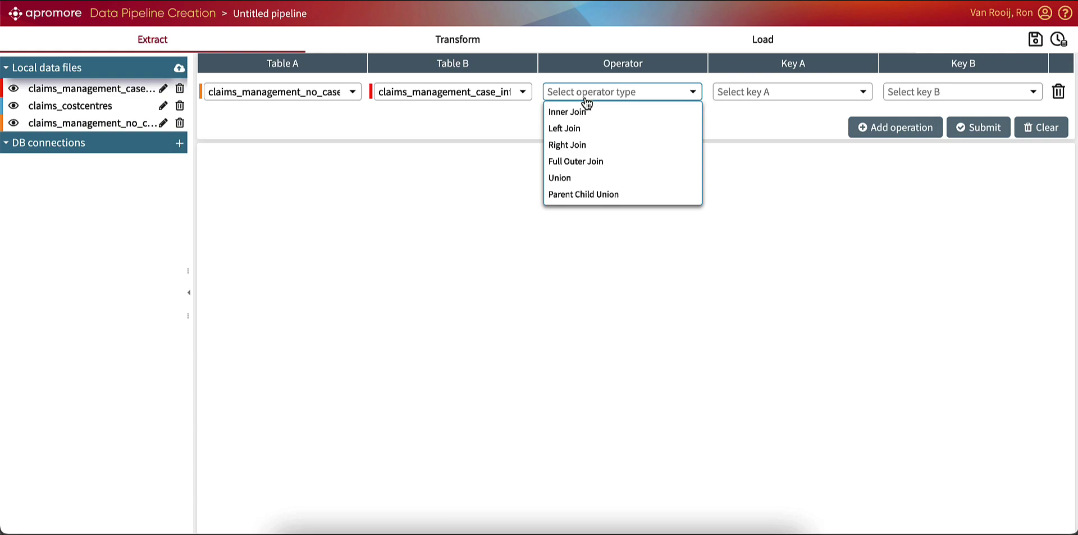
pyautogui.click(584, 111)
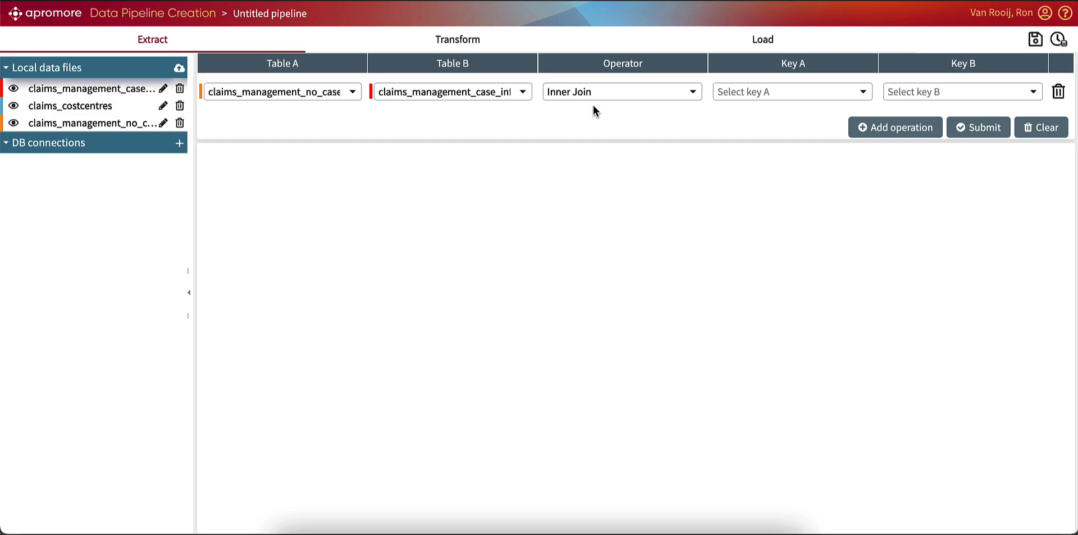
pyautogui.click(769, 97)
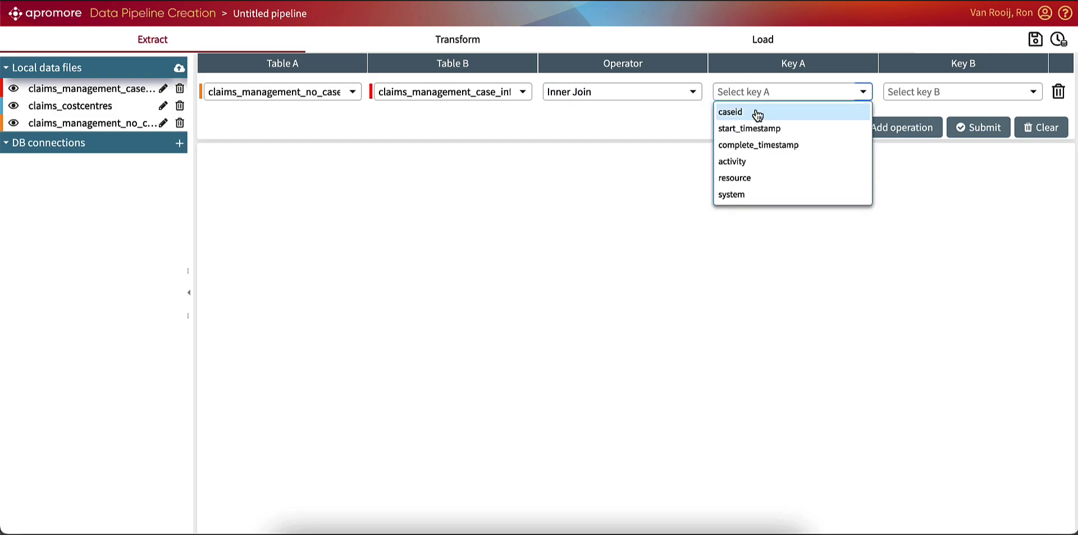
pyautogui.click(758, 114)
pyautogui.click(922, 94)
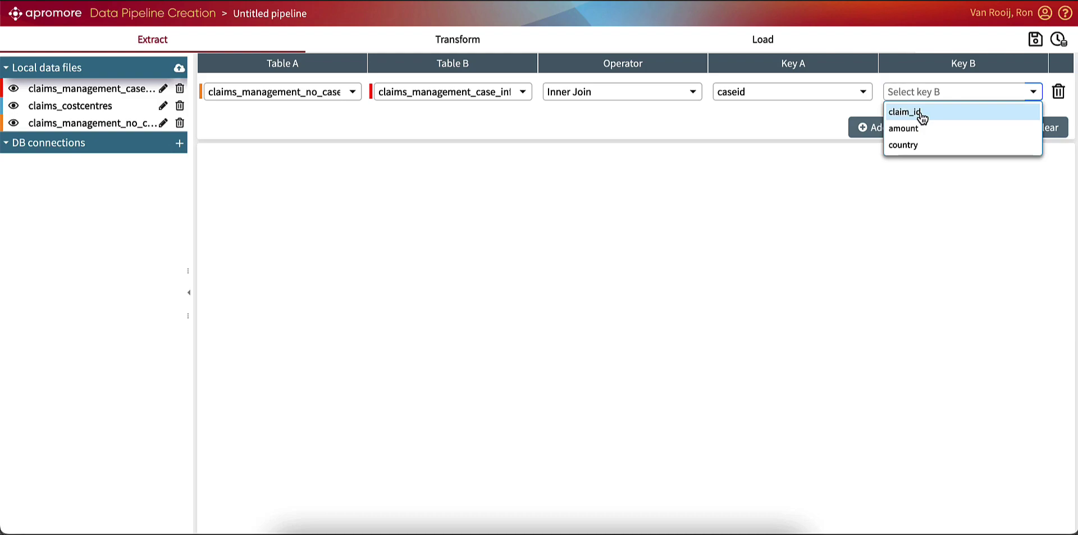
pyautogui.click(921, 112)
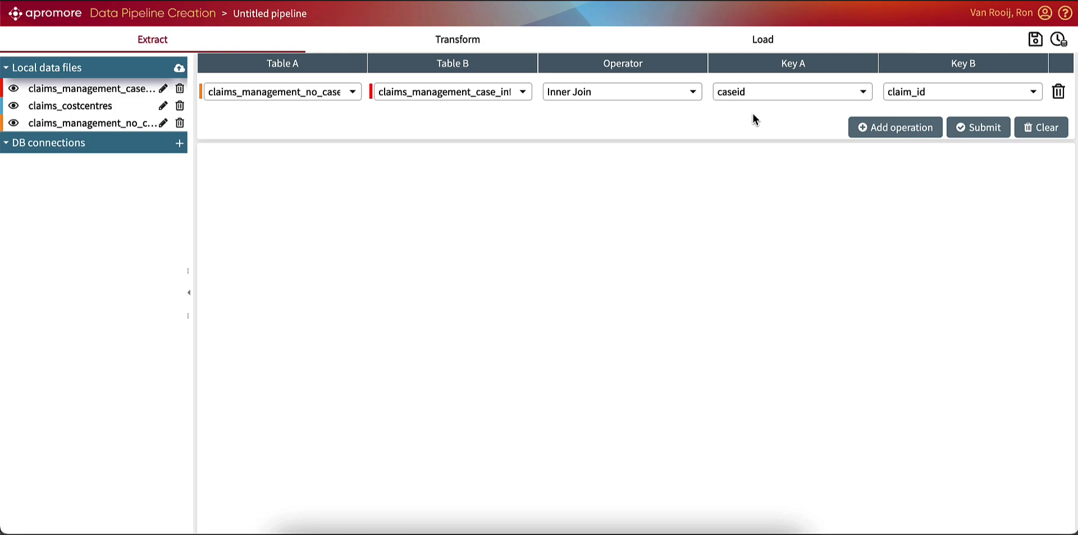
# Add a second operation that inner joins claims_management_no_case_attr with claims_costcentres, using activity as the key for both tables
pyautogui.click(886, 128)
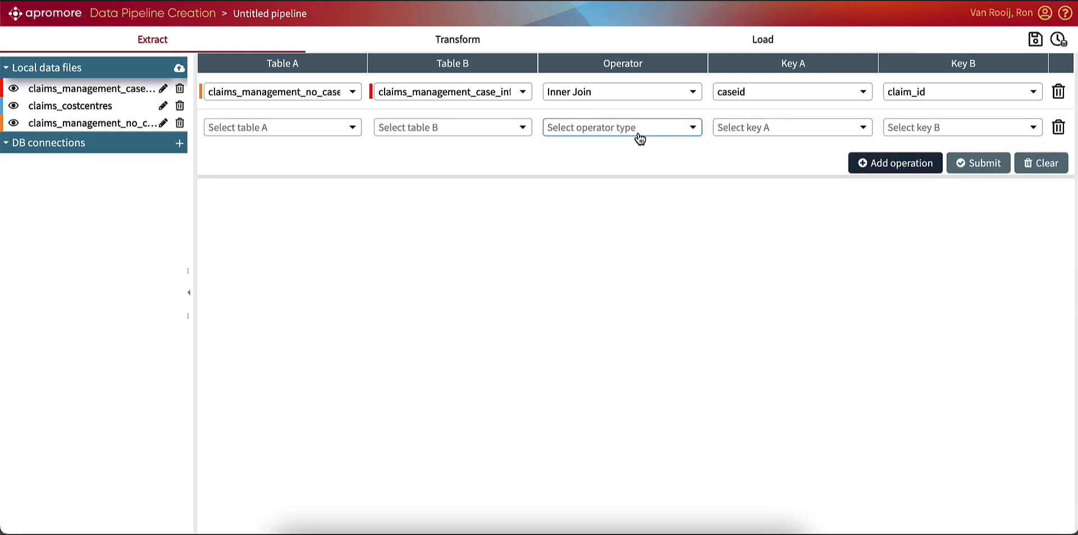
pyautogui.click(349, 132)
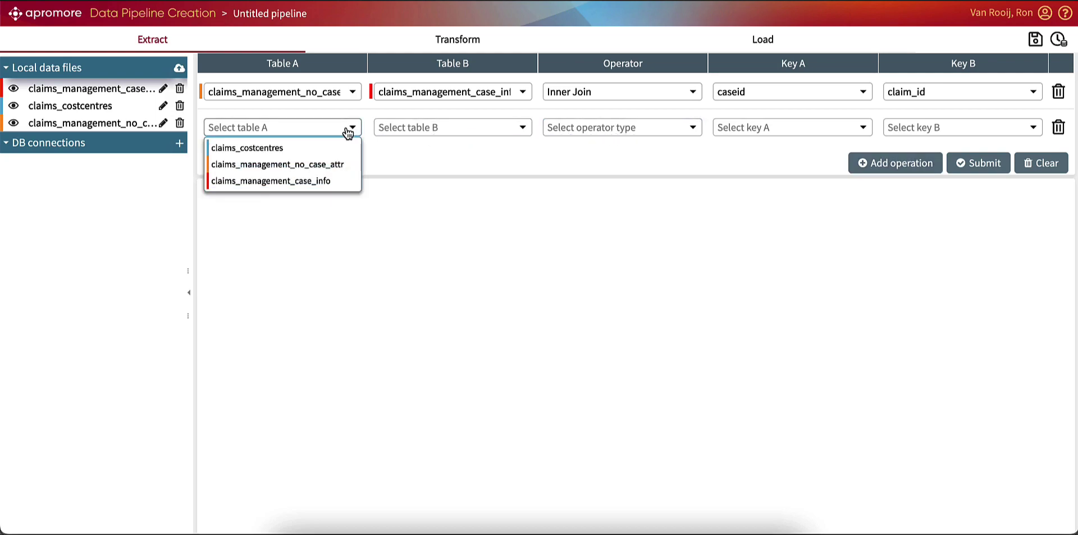
pyautogui.click(336, 164)
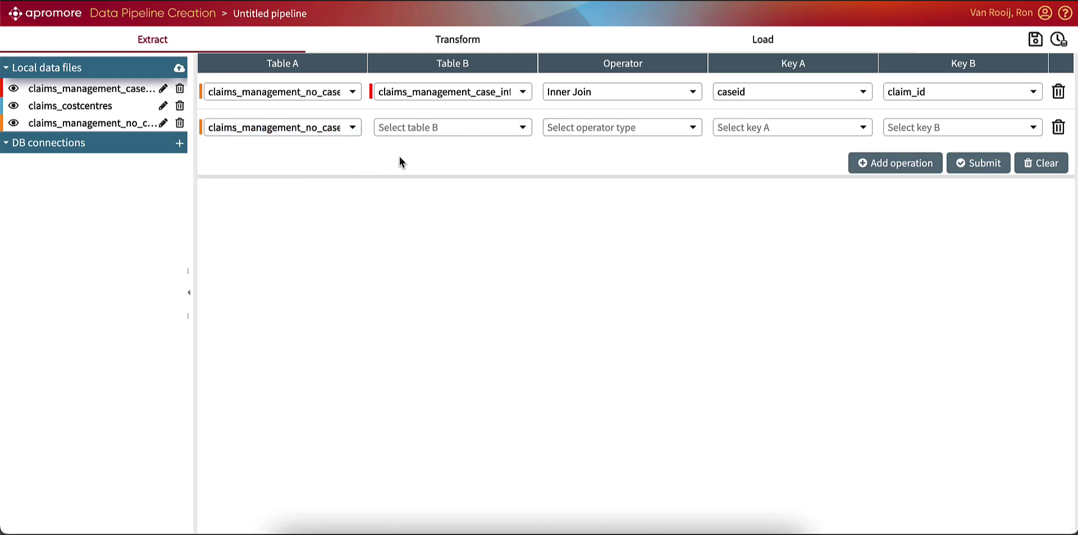
pyautogui.click(464, 131)
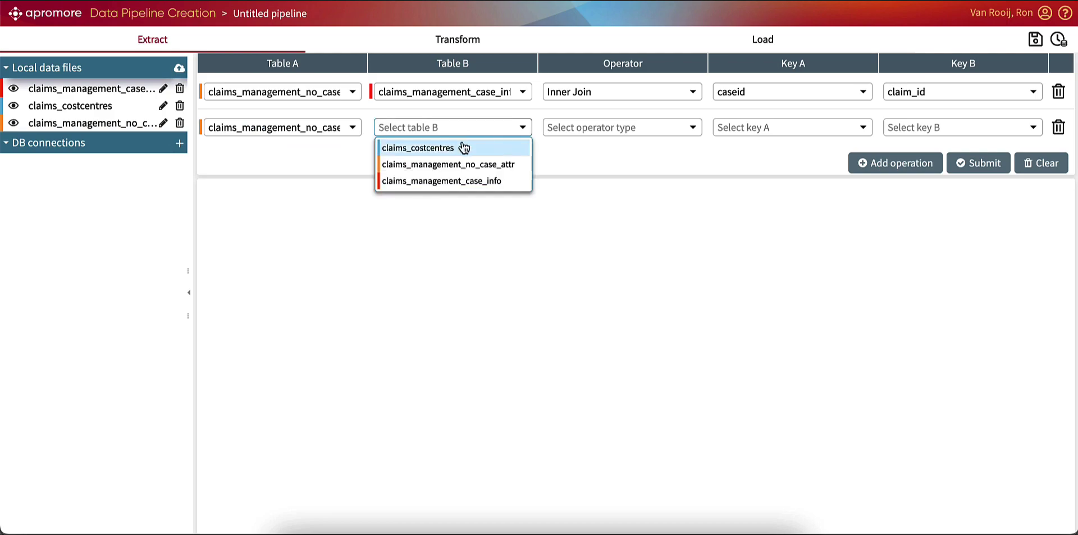
pyautogui.click(464, 147)
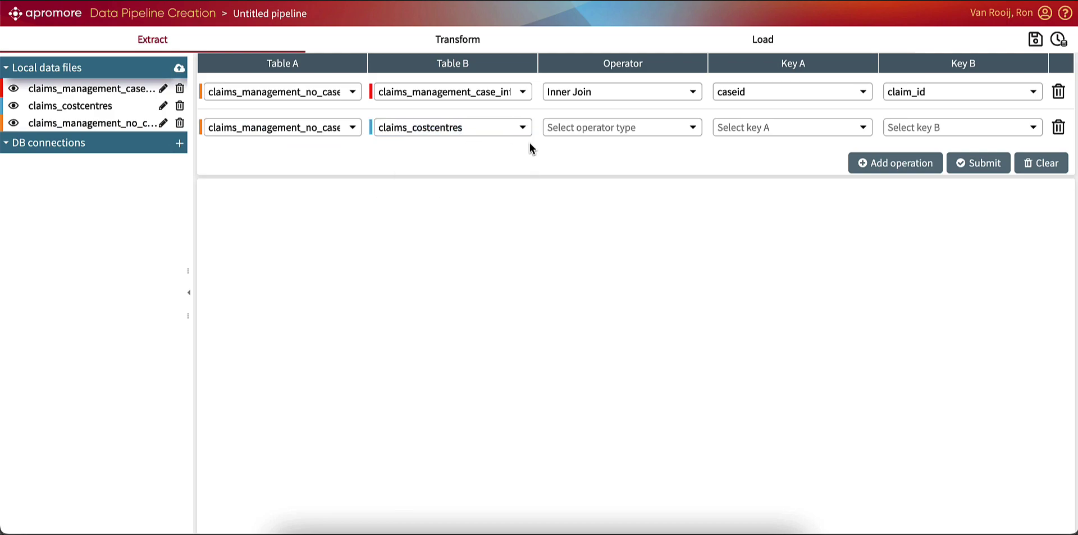
pyautogui.click(594, 135)
pyautogui.click(581, 148)
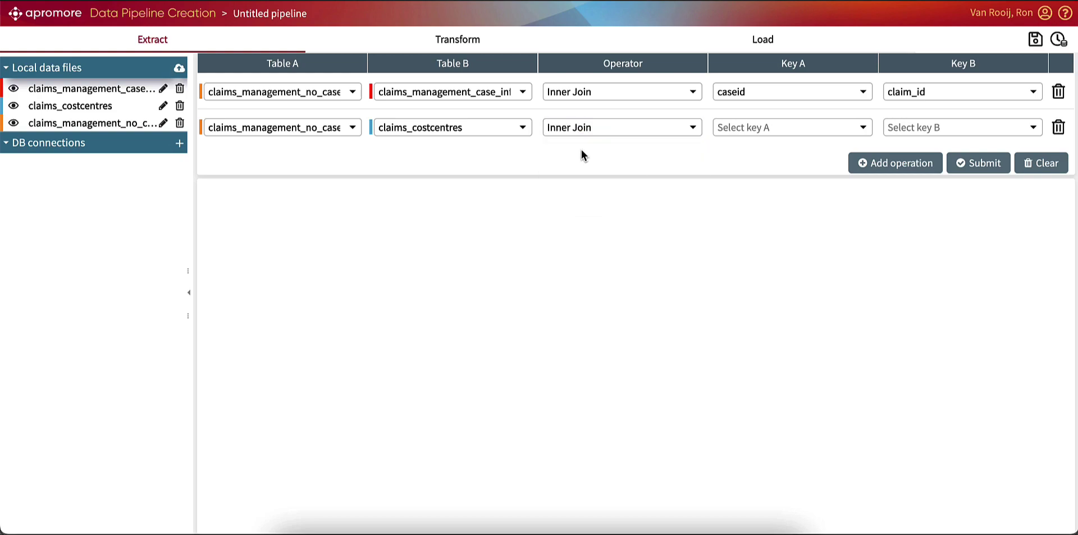
pyautogui.click(737, 133)
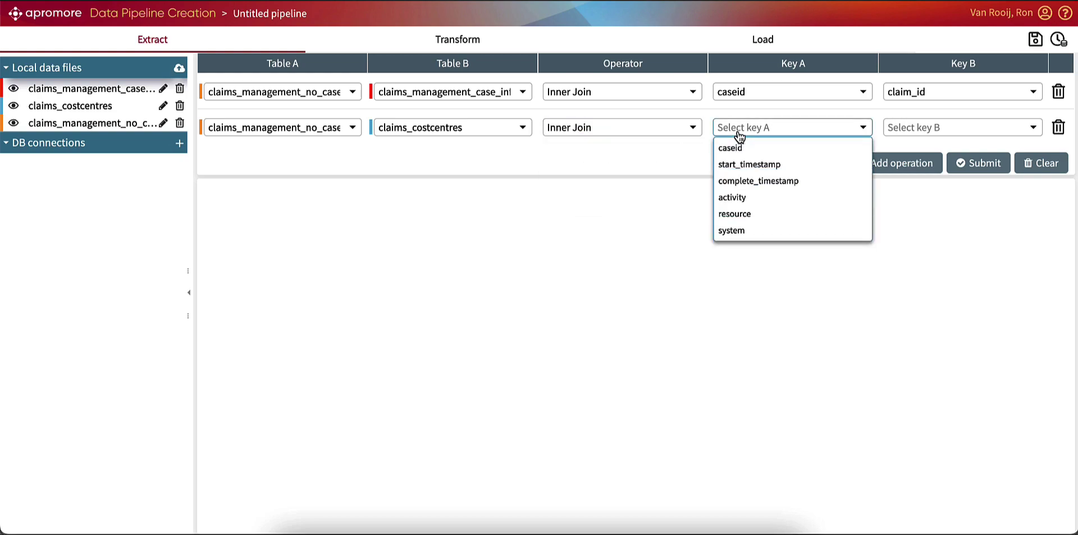
pyautogui.click(741, 200)
pyautogui.click(908, 135)
pyautogui.click(905, 147)
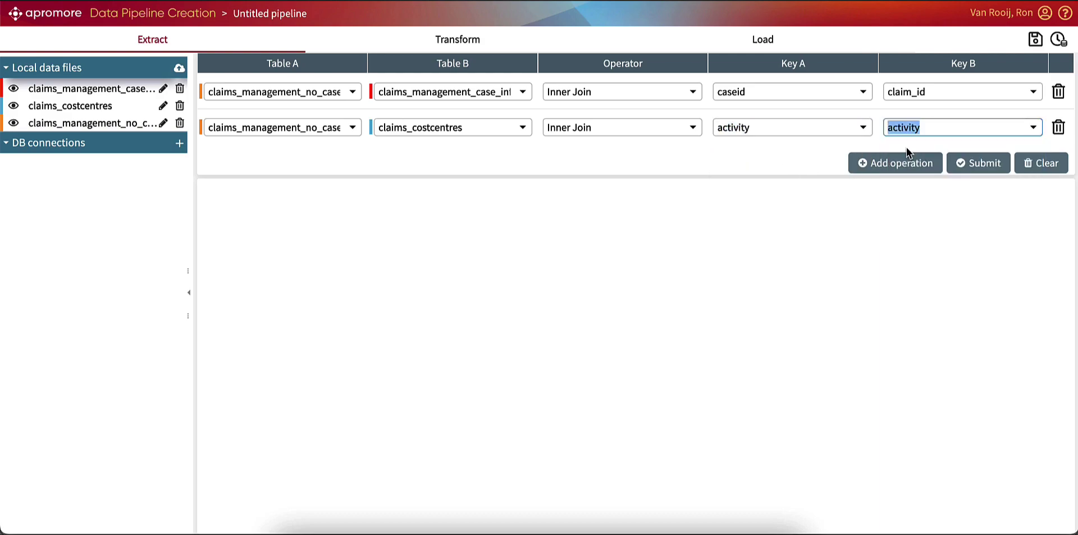
# Submit the two join operations and review the columns of the joined table preview
pyautogui.click(978, 163)
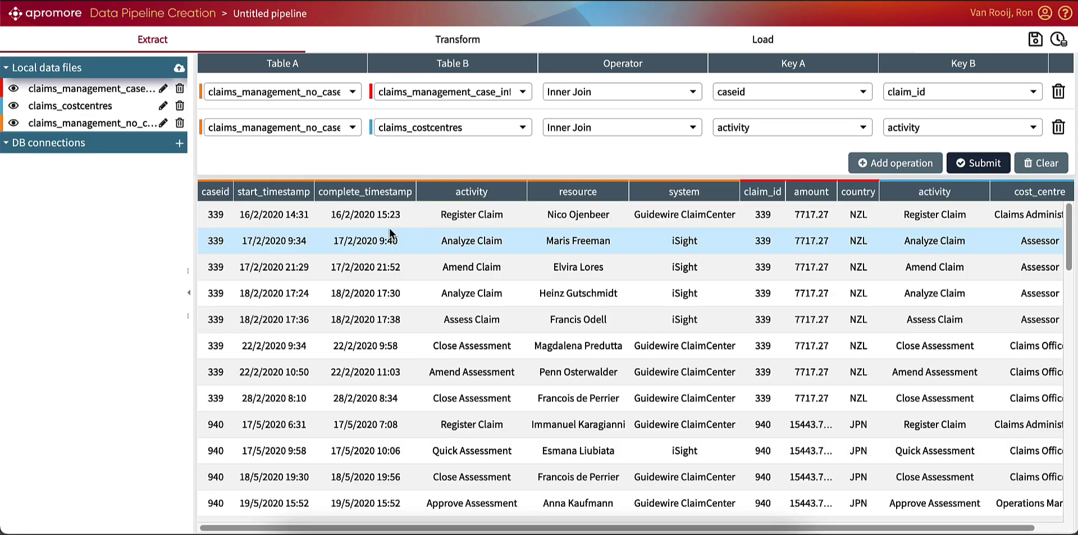
pyautogui.hscroll(1, 622, 238)
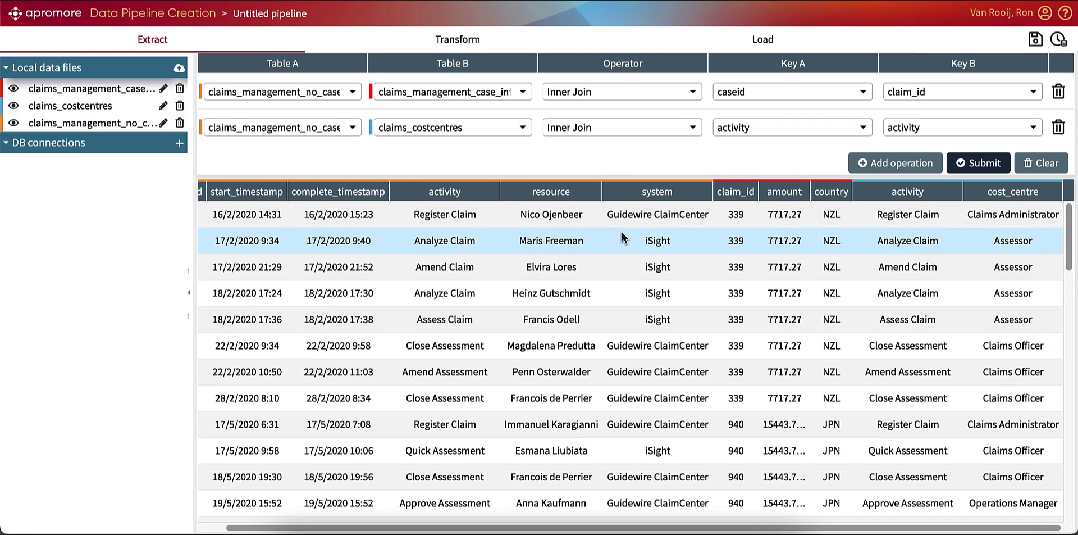
pyautogui.hscroll(-1, 623, 238)
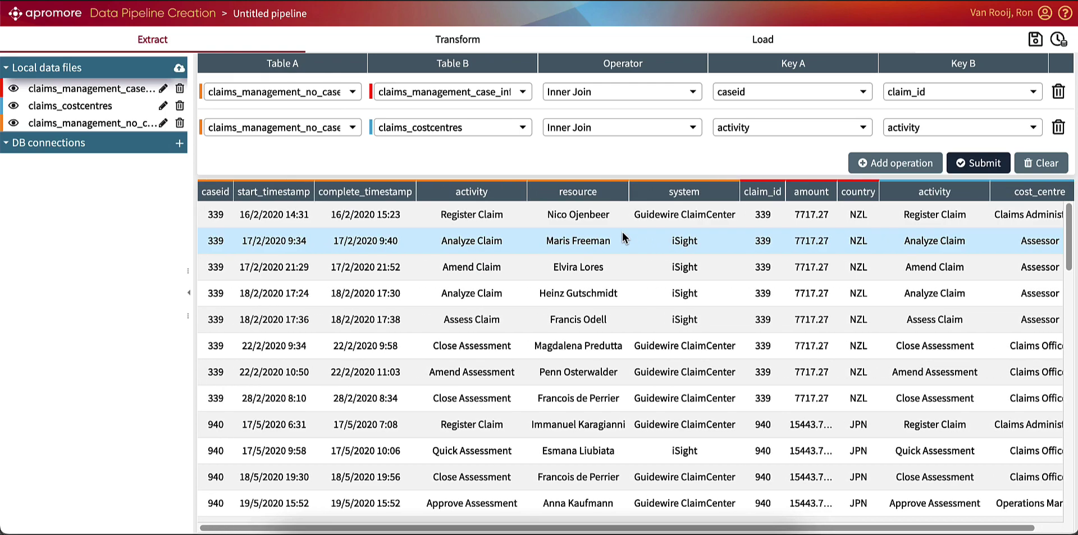
# In the Transform stage, include all claims_management_no_case_attr columns plus amount, country and cost_centre, and review the resulting table
pyautogui.click(458, 41)
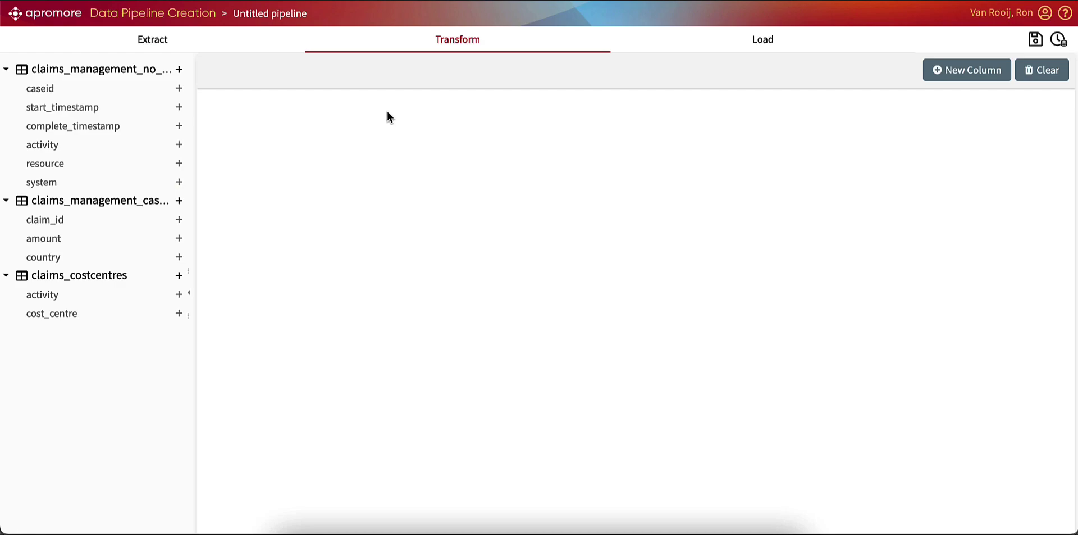
pyautogui.click(179, 69)
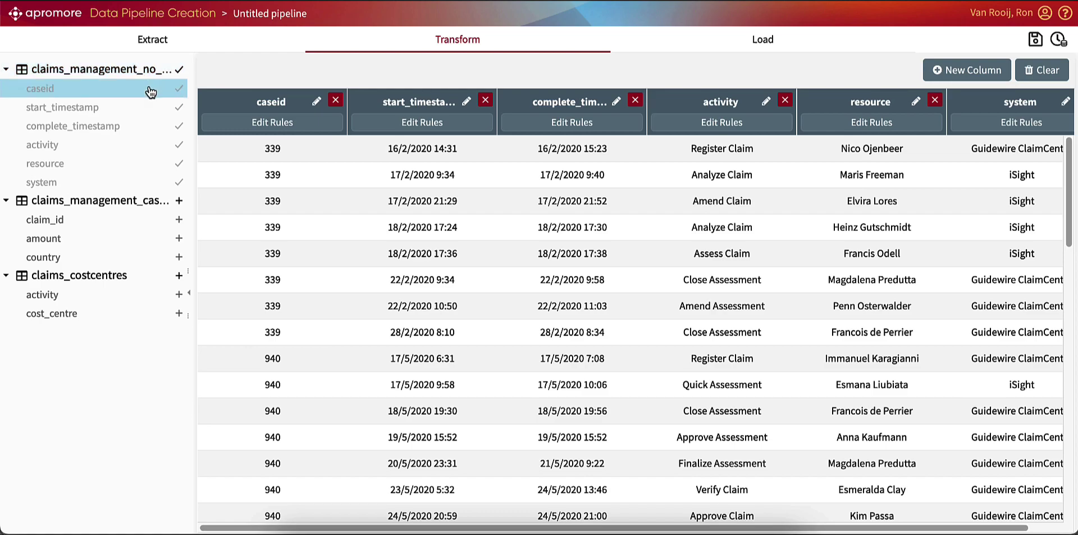
pyautogui.click(179, 239)
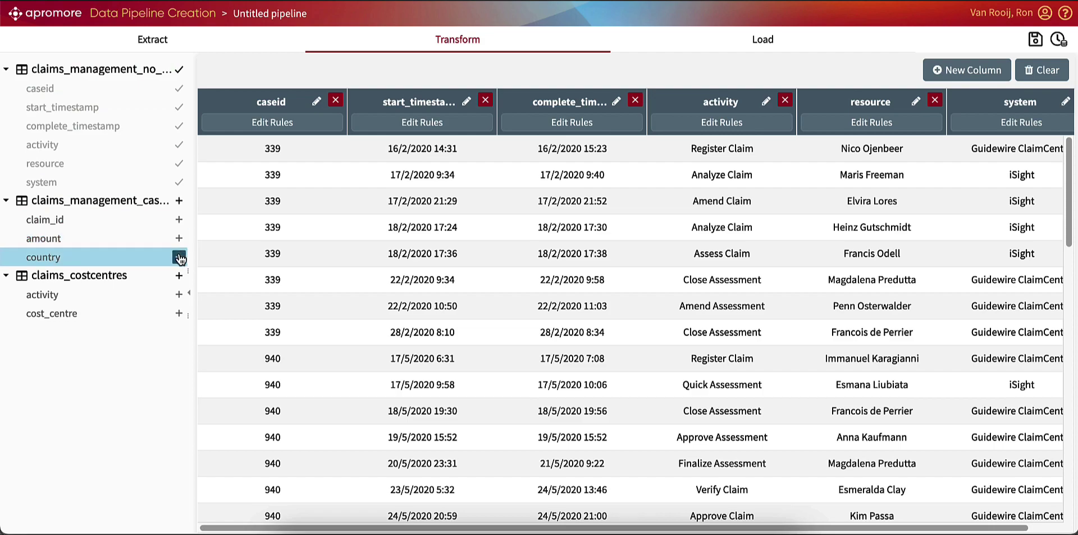
pyautogui.click(180, 257)
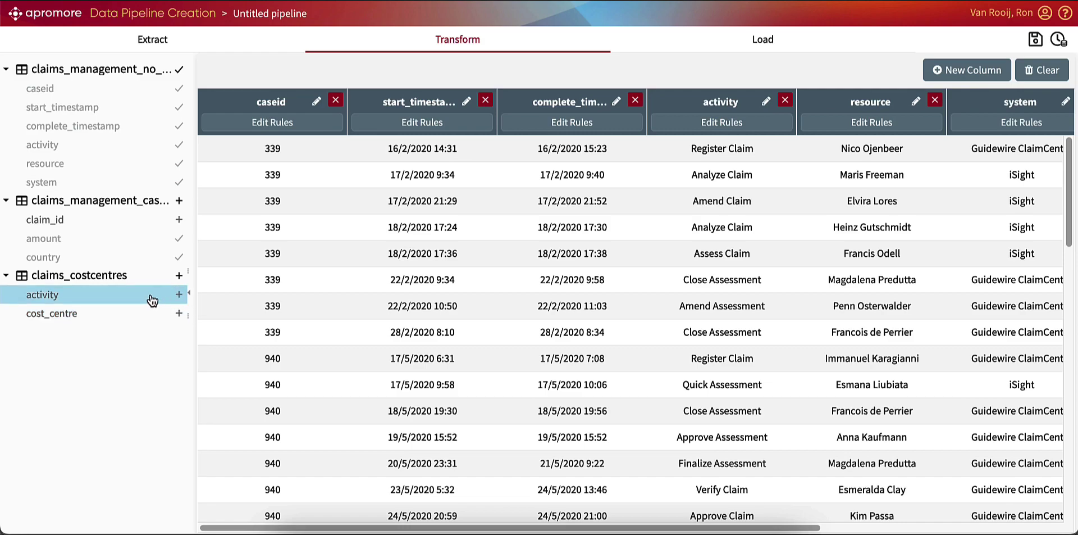
pyautogui.click(180, 314)
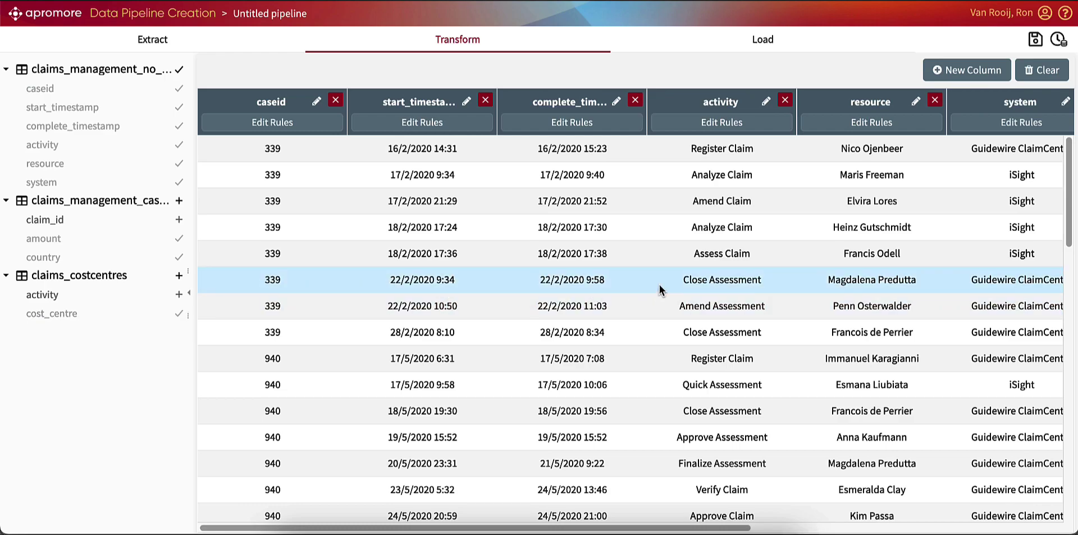
pyautogui.hscroll(10, 660, 284)
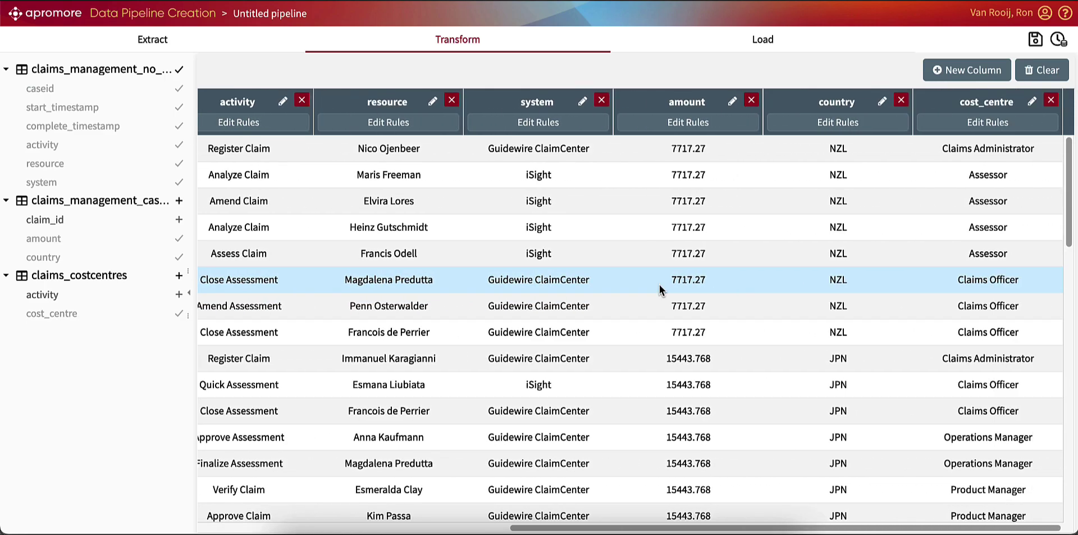
pyautogui.hscroll(-6, 659, 284)
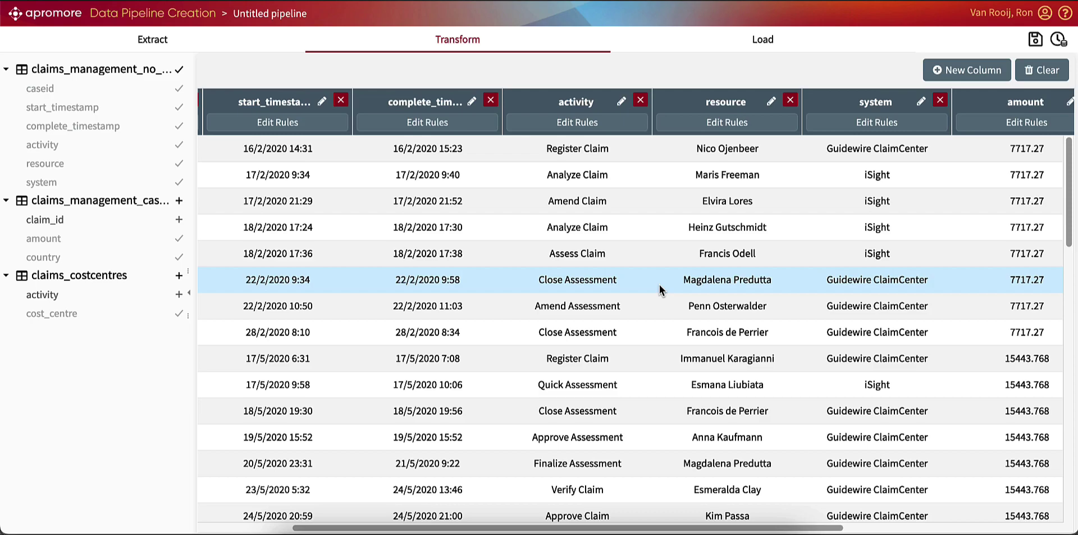
# Rename the amount column to Claim Amount
pyautogui.hscroll(5, 660, 285)
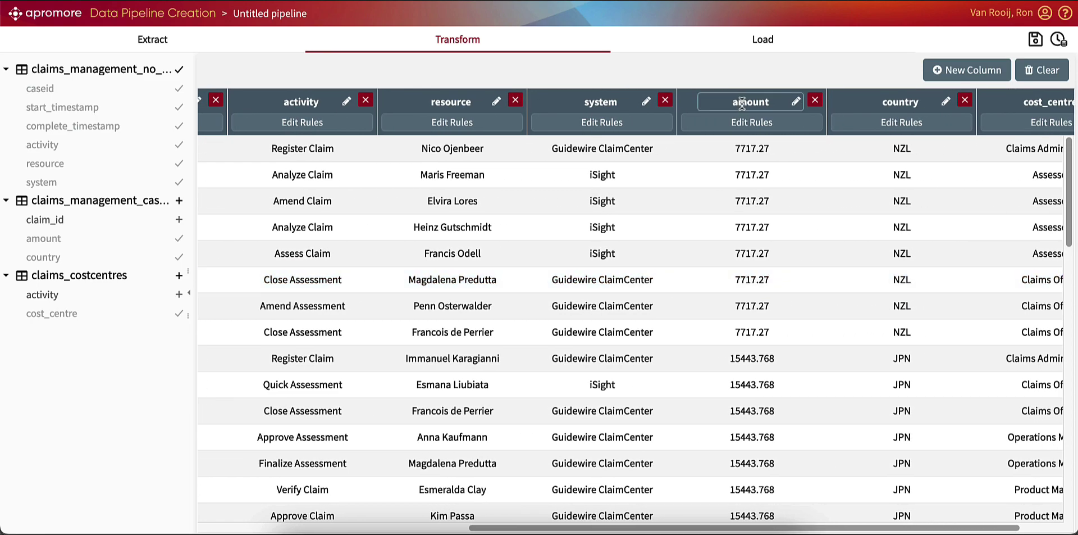
pyautogui.click(792, 102)
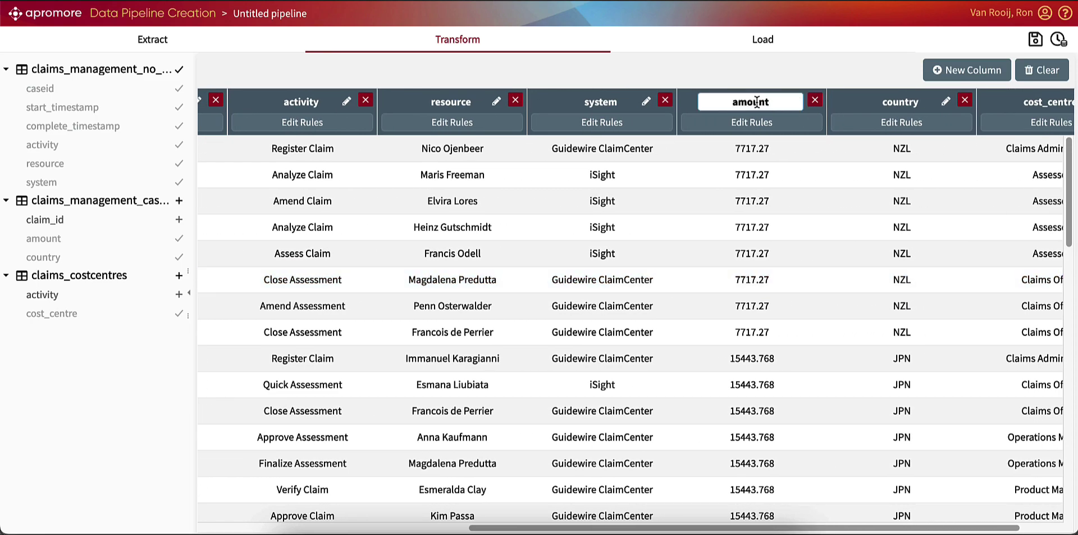
pyautogui.moveTo(775, 102); pyautogui.dragTo(723, 103)
pyautogui.write('Claim Amount')
pyautogui.click(794, 141)
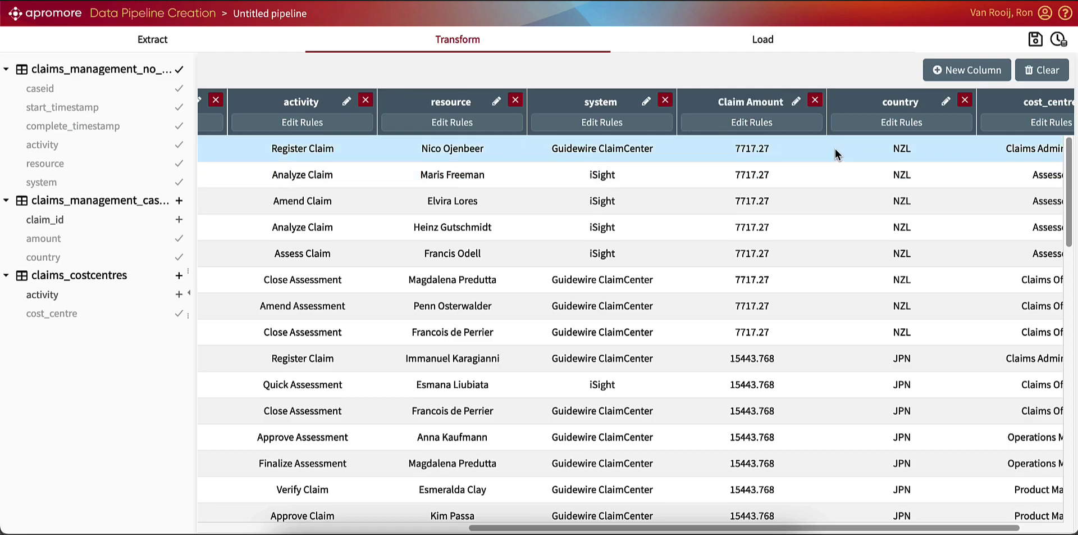
# Add an IF condition to the country column's rule so that claims_management_case_info.country is equal to NZL
pyautogui.click(851, 121)
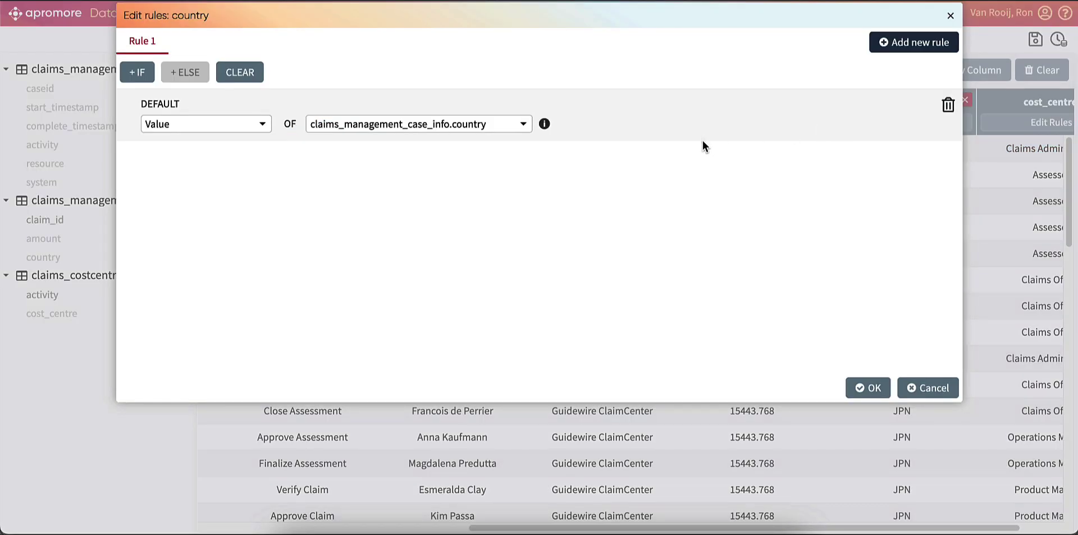
pyautogui.click(138, 76)
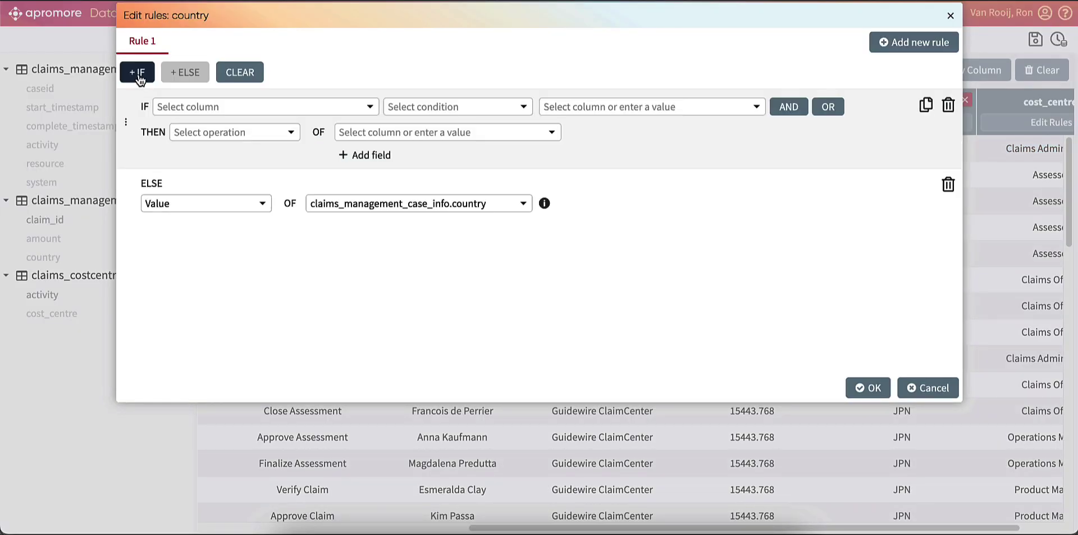
pyautogui.click(285, 109)
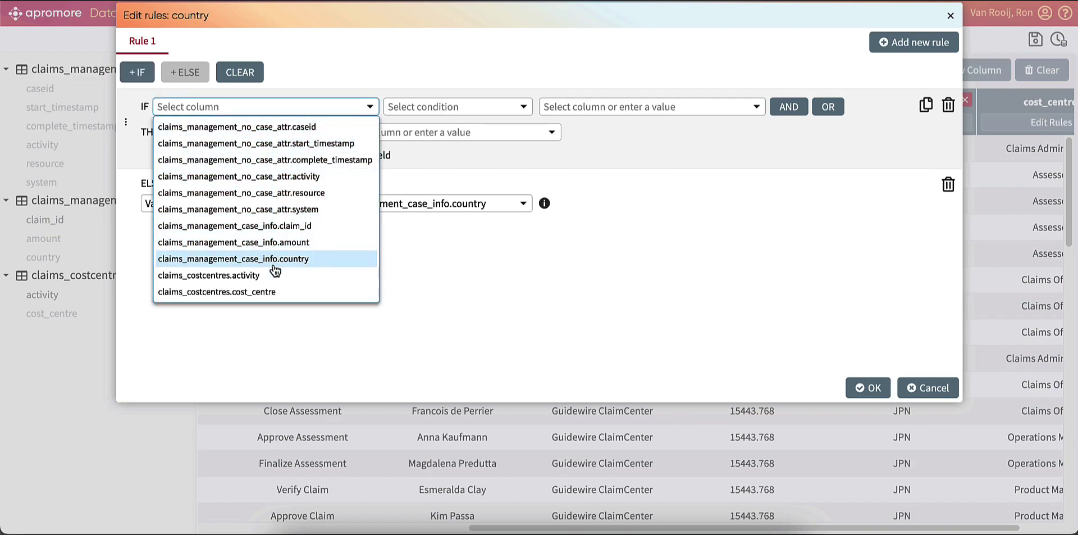
pyautogui.click(289, 260)
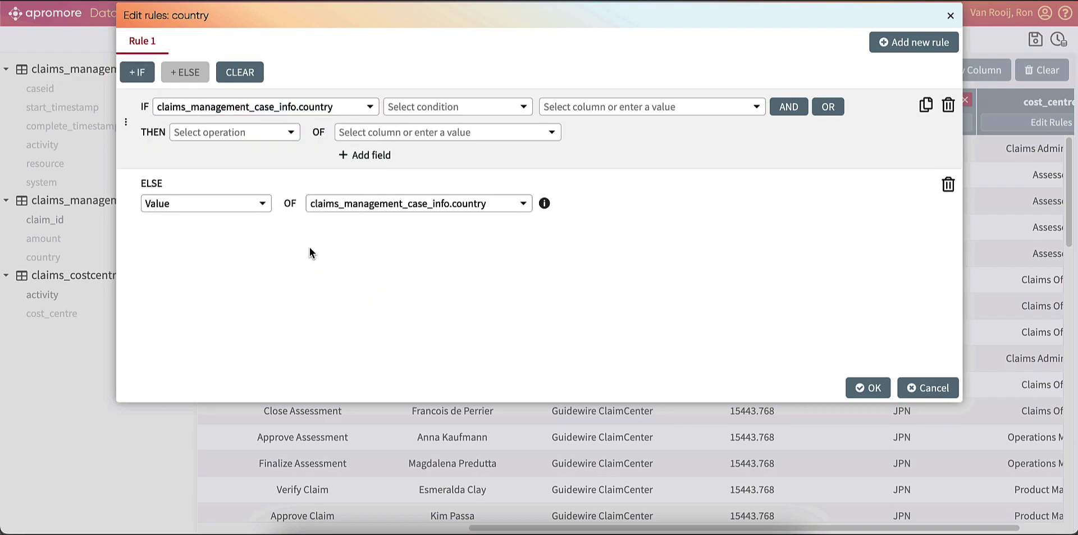
pyautogui.click(482, 110)
pyautogui.click(474, 128)
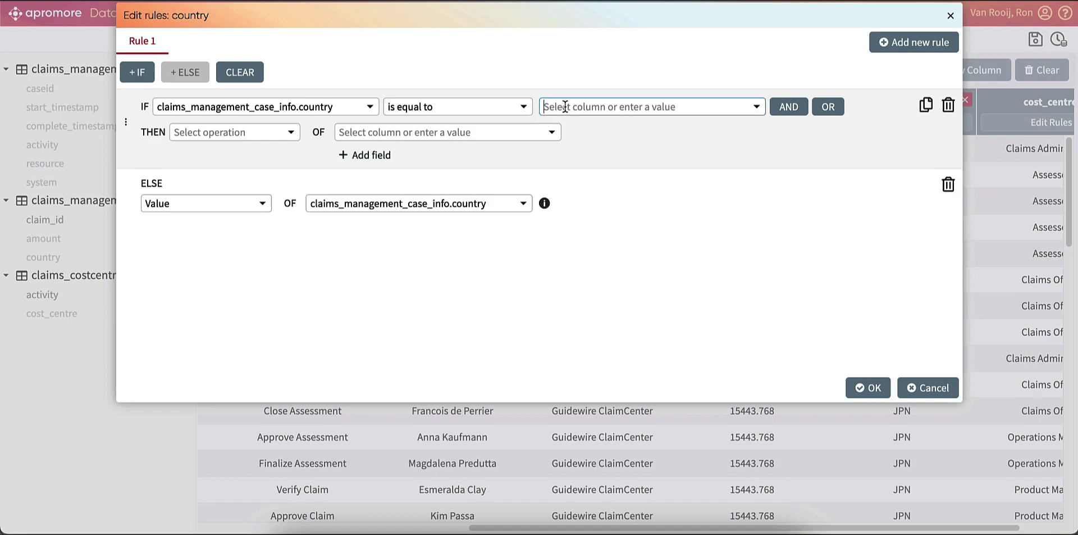
pyautogui.write('N')
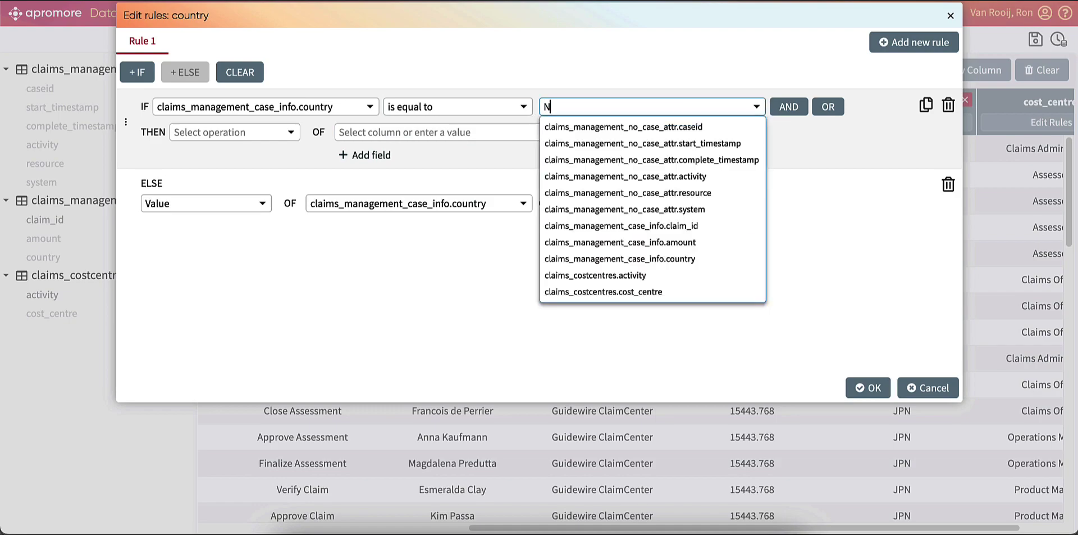
pyautogui.write('ZL')
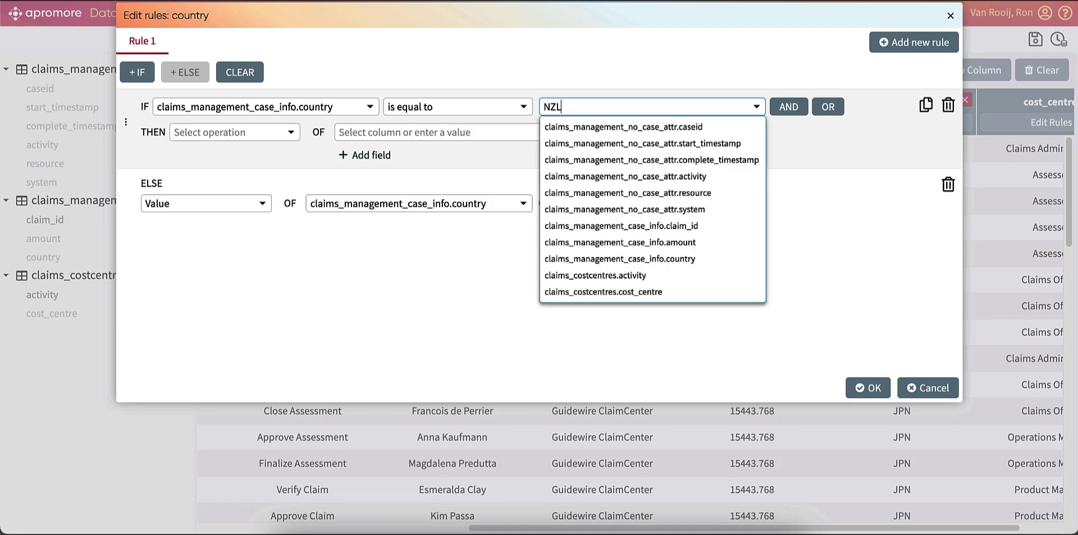
# Make the country rule's NZL condition return the value New Zealand, and apply the rule
pyautogui.click(255, 134)
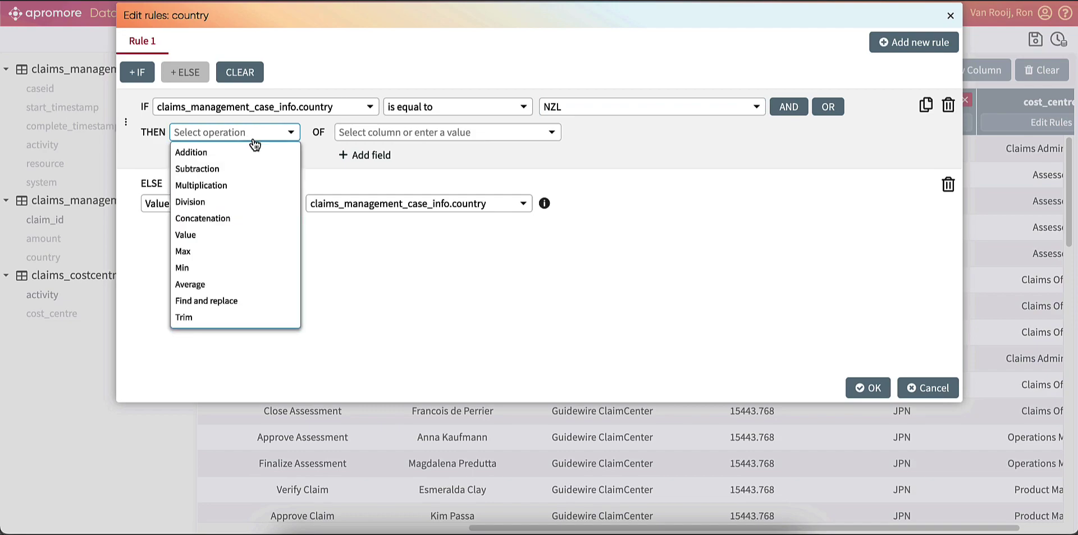
pyautogui.click(225, 235)
pyautogui.click(401, 132)
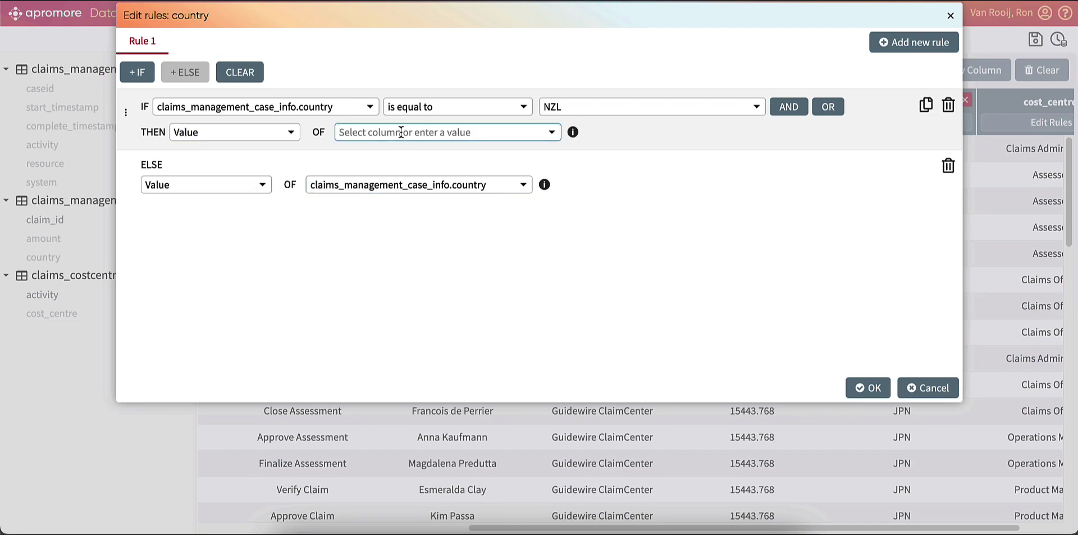
pyautogui.write('New ')
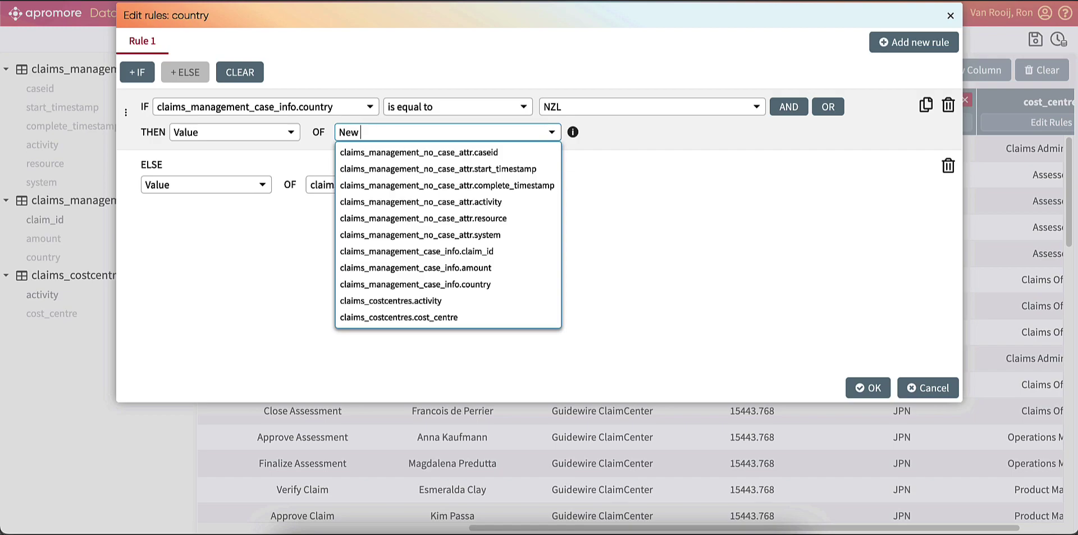
pyautogui.write('Zealand')
pyautogui.click(660, 198)
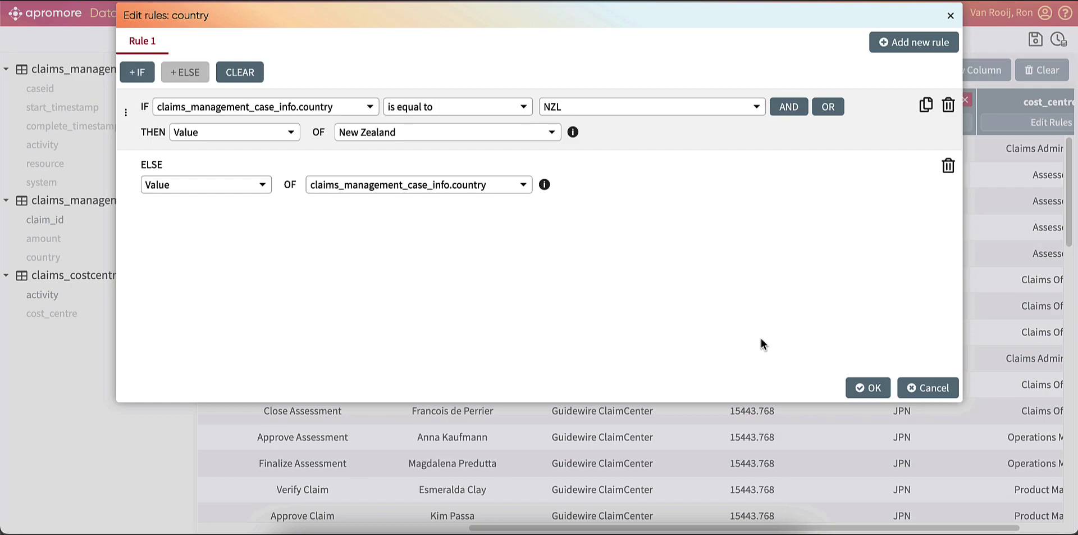
pyautogui.click(869, 389)
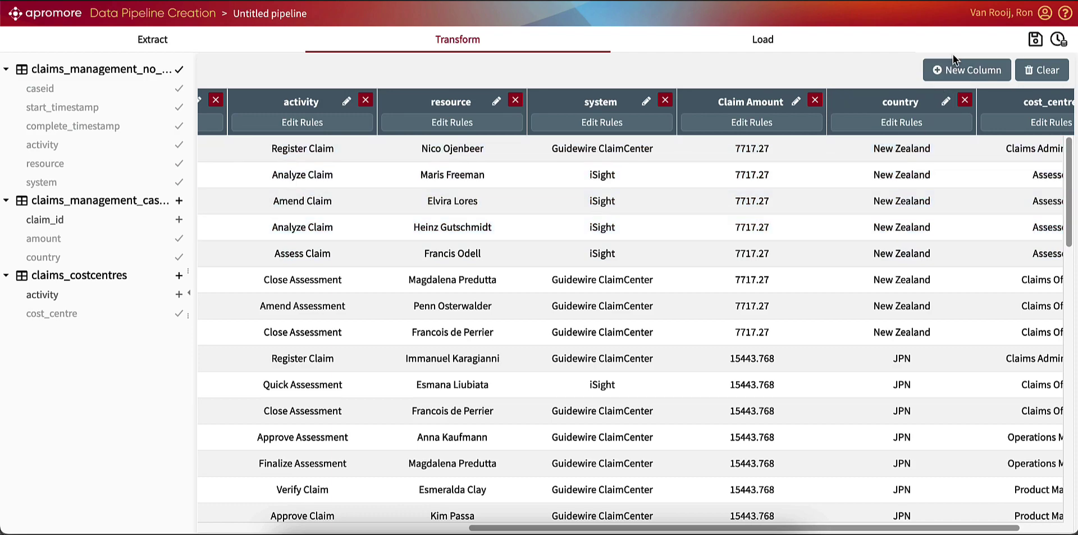
# Create a new column named Currency in the transformed table
pyautogui.click(962, 73)
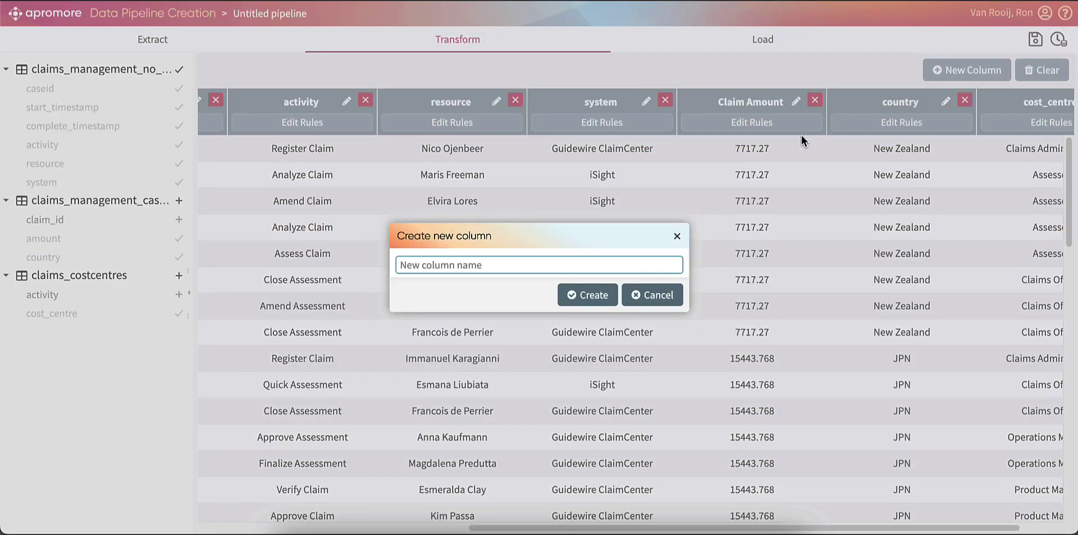
pyautogui.write('Currency')
pyautogui.press('Return')
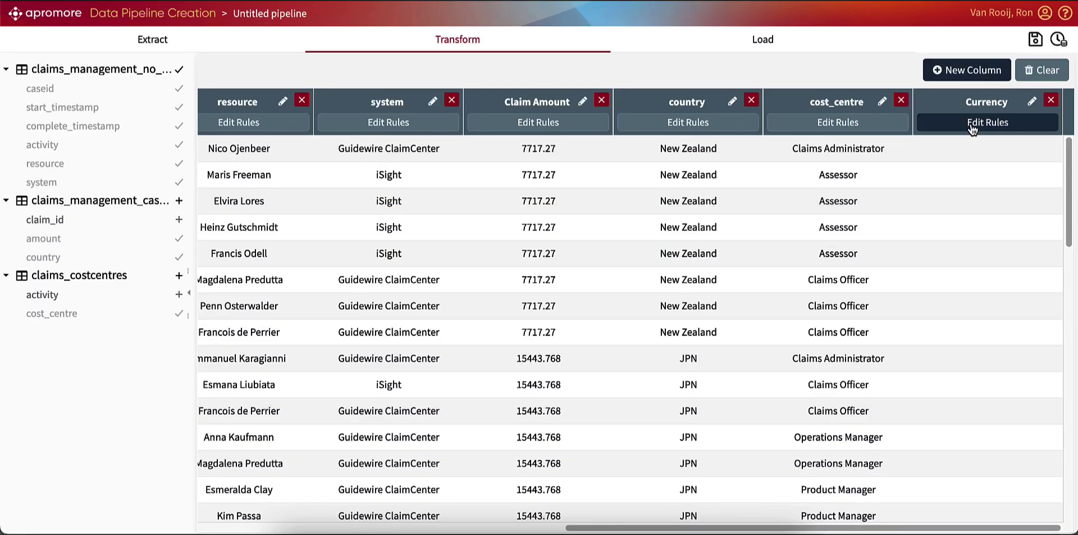
# Add an IF condition to the Currency column's rule so that claims_management_case_info.country is equal to JPN
pyautogui.click(970, 127)
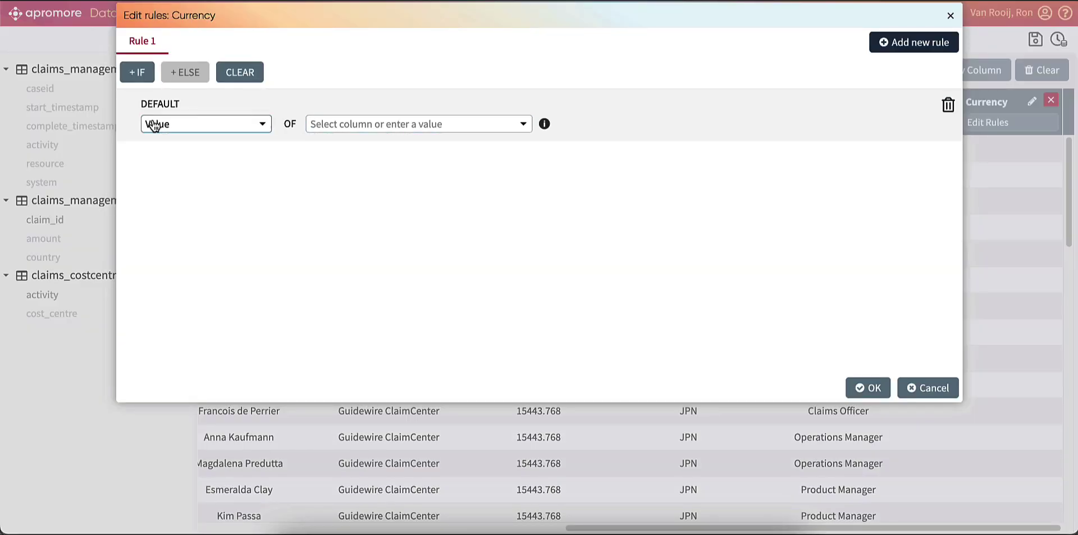
pyautogui.click(257, 127)
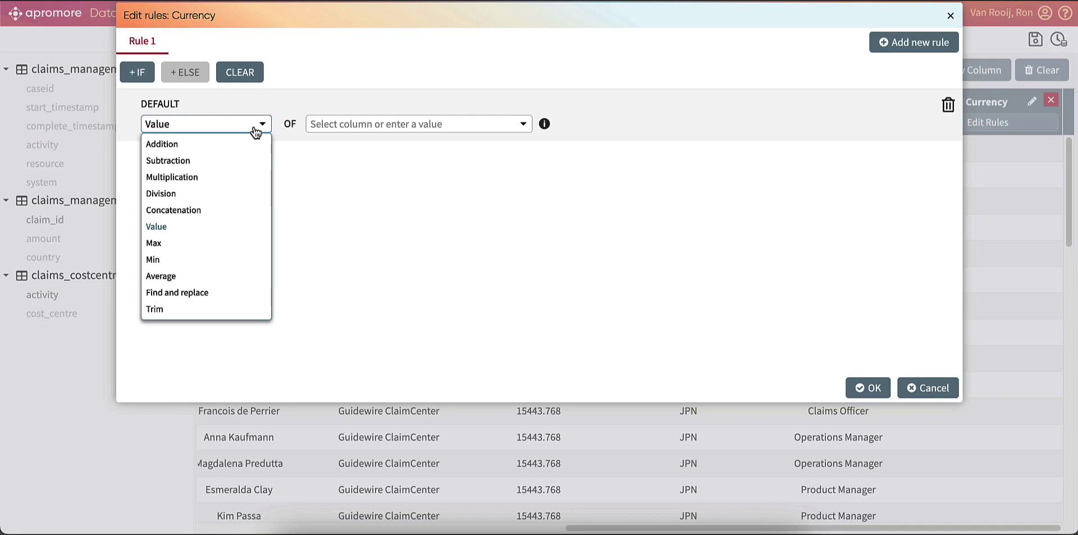
pyautogui.click(136, 73)
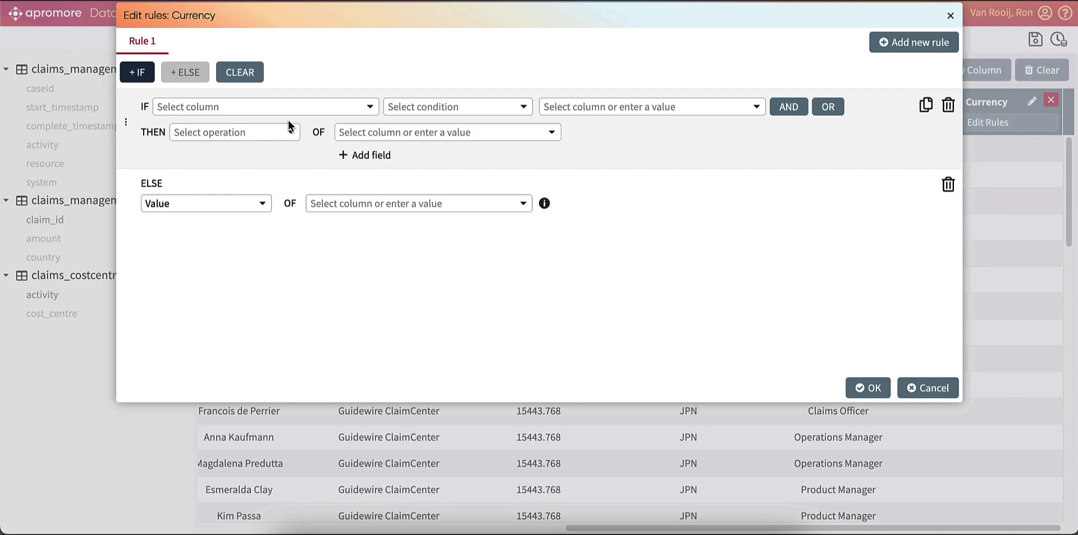
pyautogui.click(305, 109)
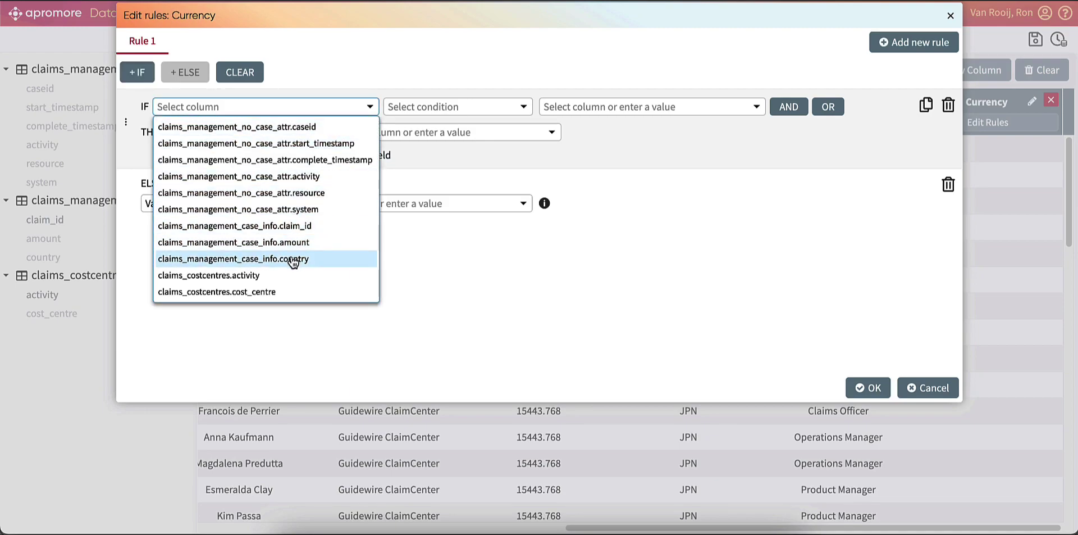
pyautogui.click(299, 258)
pyautogui.click(455, 115)
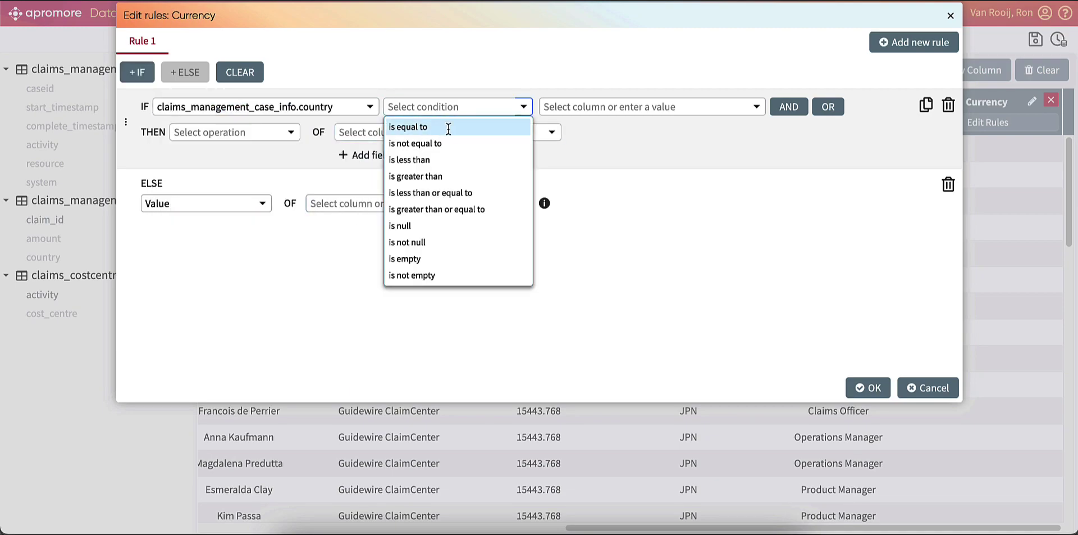
pyautogui.click(452, 126)
pyautogui.click(563, 110)
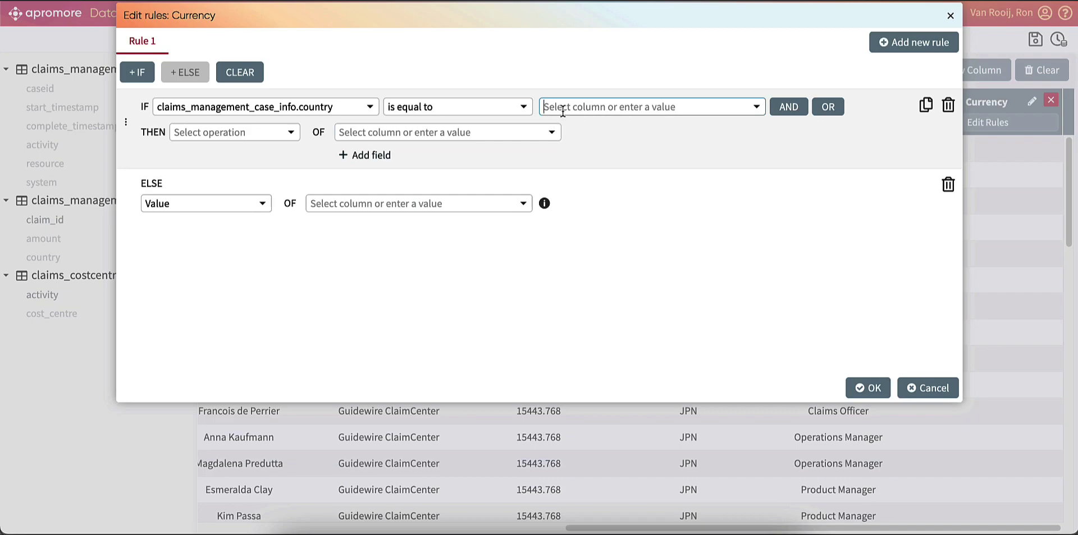
pyautogui.write('JPN')
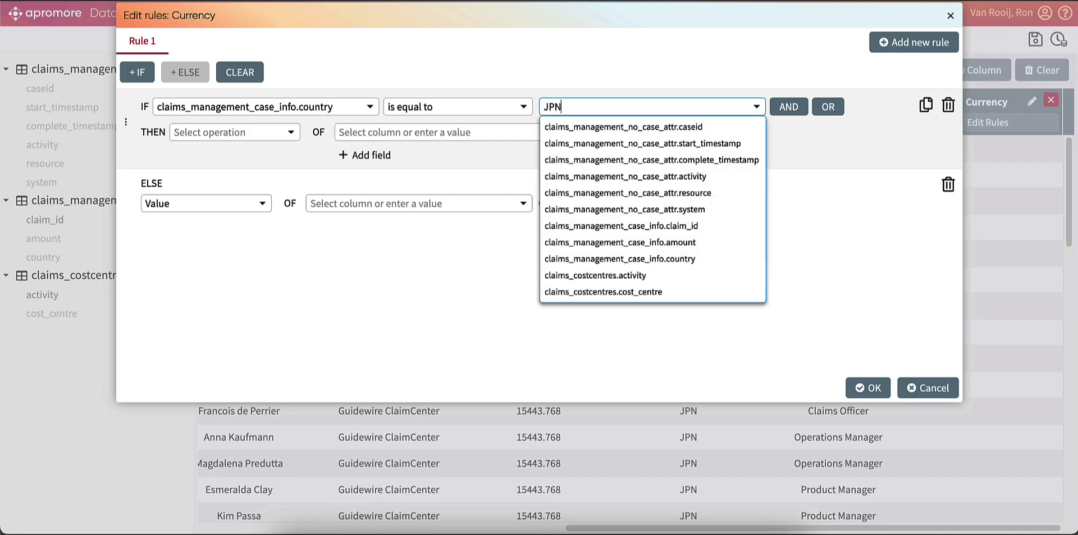
# Make the Currency rule's JPN condition return the value Yen, and apply the rule
pyautogui.click(231, 138)
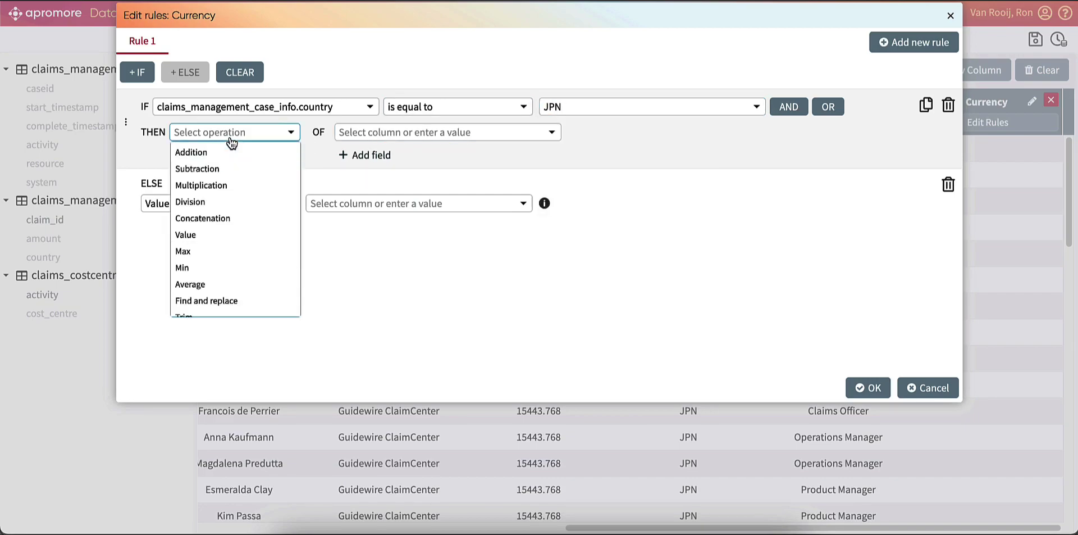
pyautogui.click(222, 235)
pyautogui.click(413, 133)
pyautogui.write('Yen')
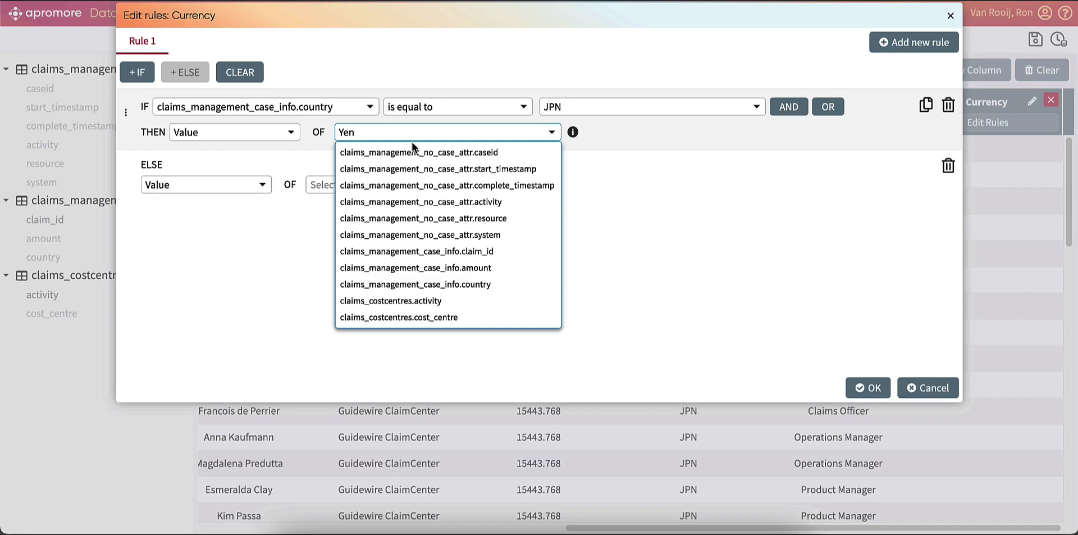
pyautogui.click(294, 243)
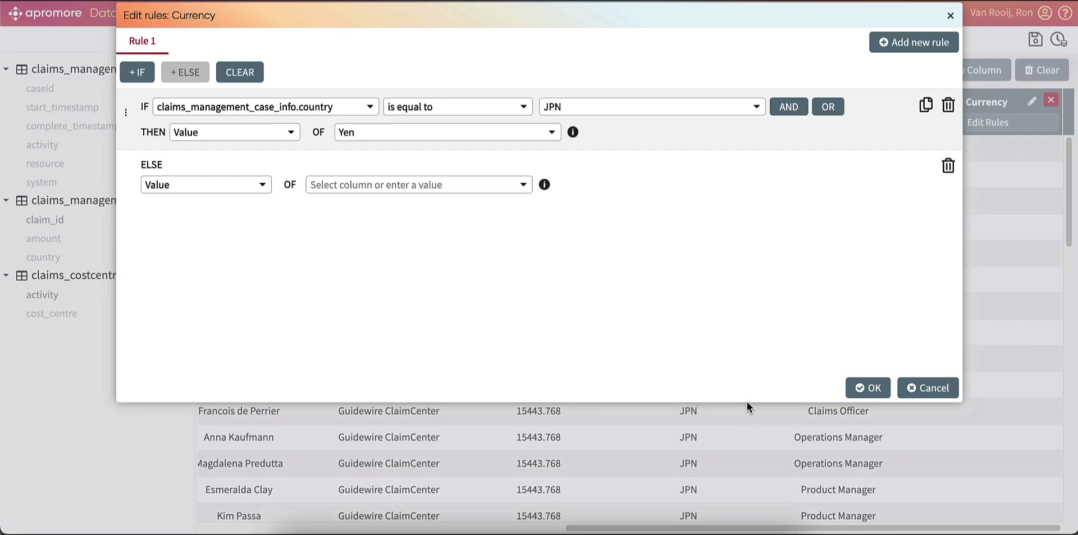
pyautogui.click(864, 387)
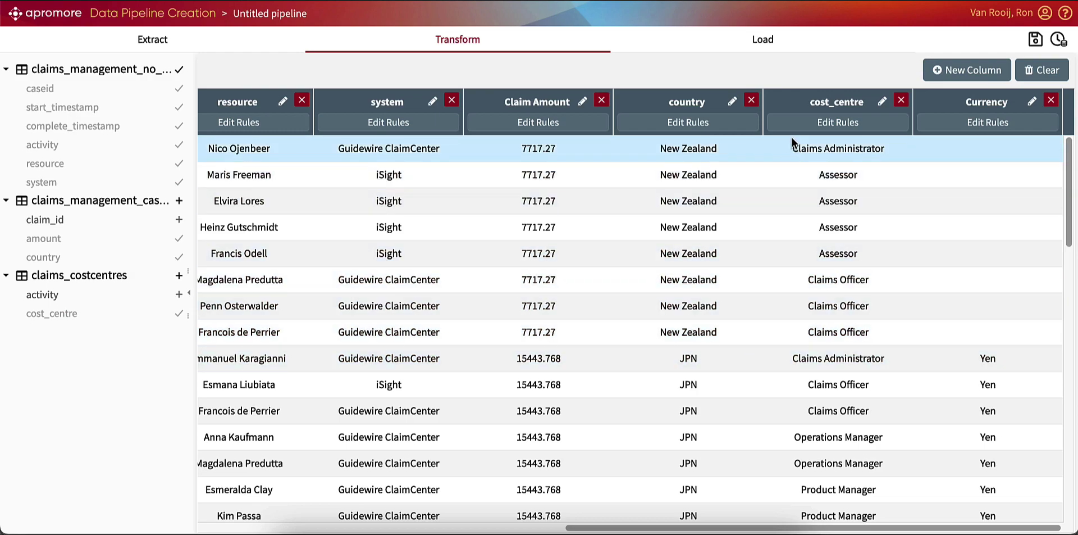
# Go to the Load stage and check the attribute types assigned to caseid, start_timestamp and complete_timestamp
pyautogui.click(763, 40)
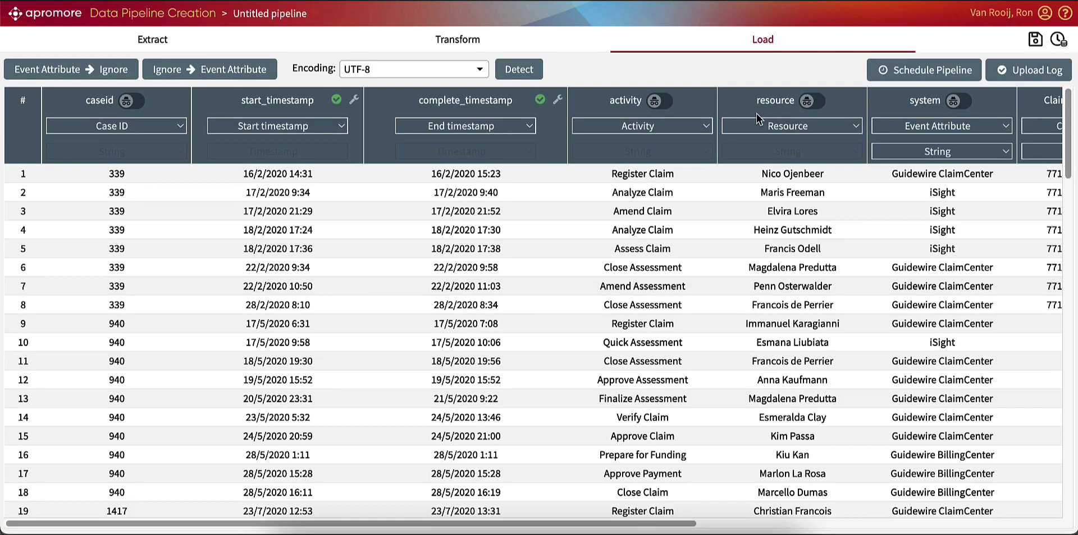
pyautogui.click(157, 133)
pyautogui.click(158, 133)
pyautogui.click(288, 128)
pyautogui.click(288, 128)
pyautogui.click(451, 127)
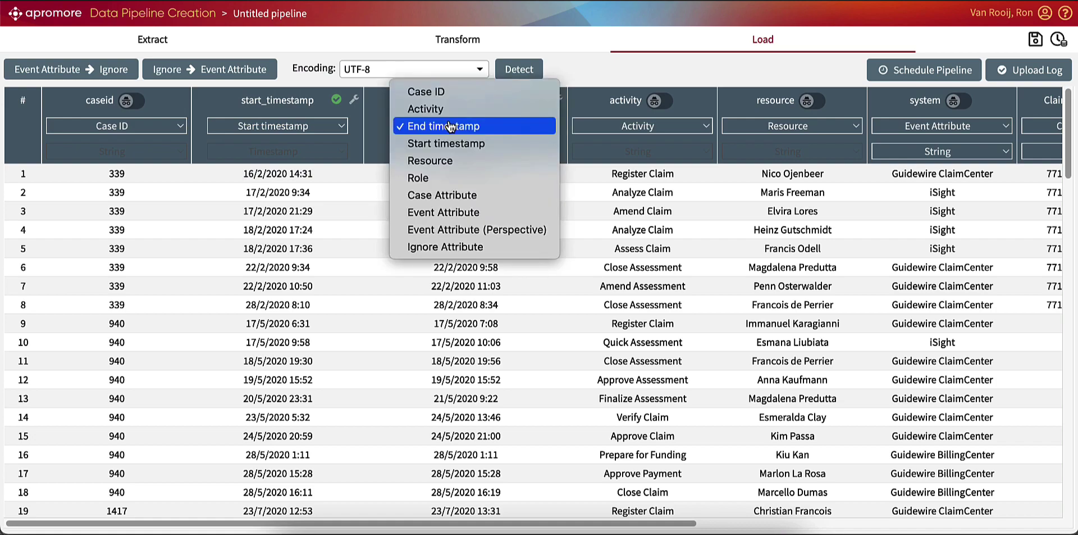
pyautogui.click(452, 126)
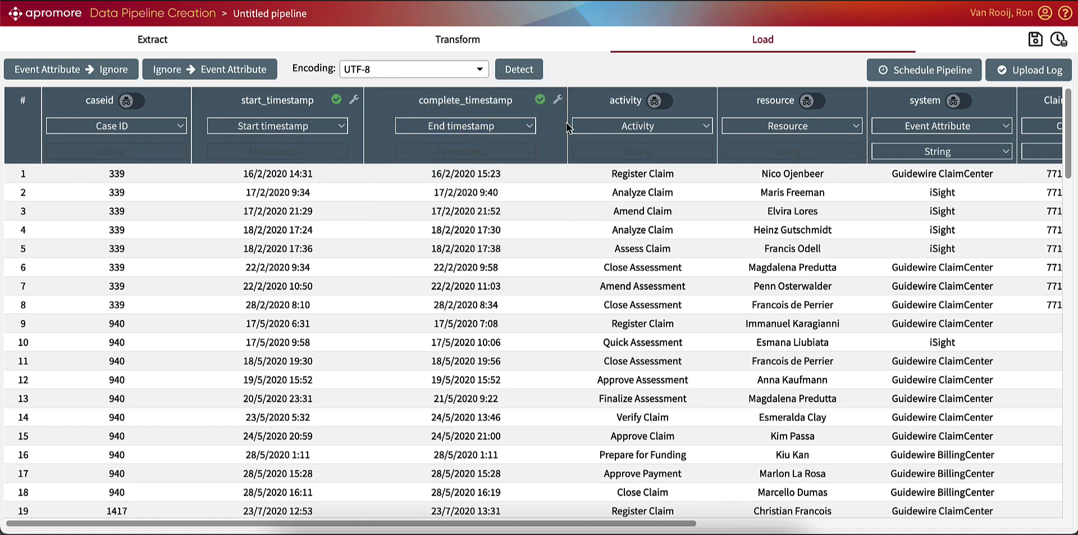
# Set the system column's type to Event Attribute (Perspective) and review the types of the remaining columns
pyautogui.hscroll(5, 753, 134)
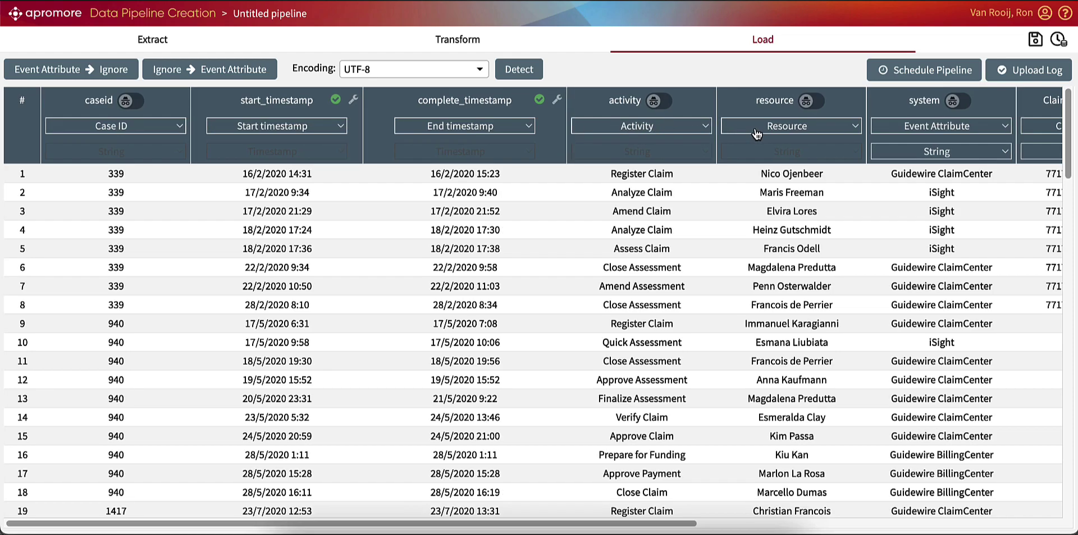
pyautogui.hscroll(1, 756, 133)
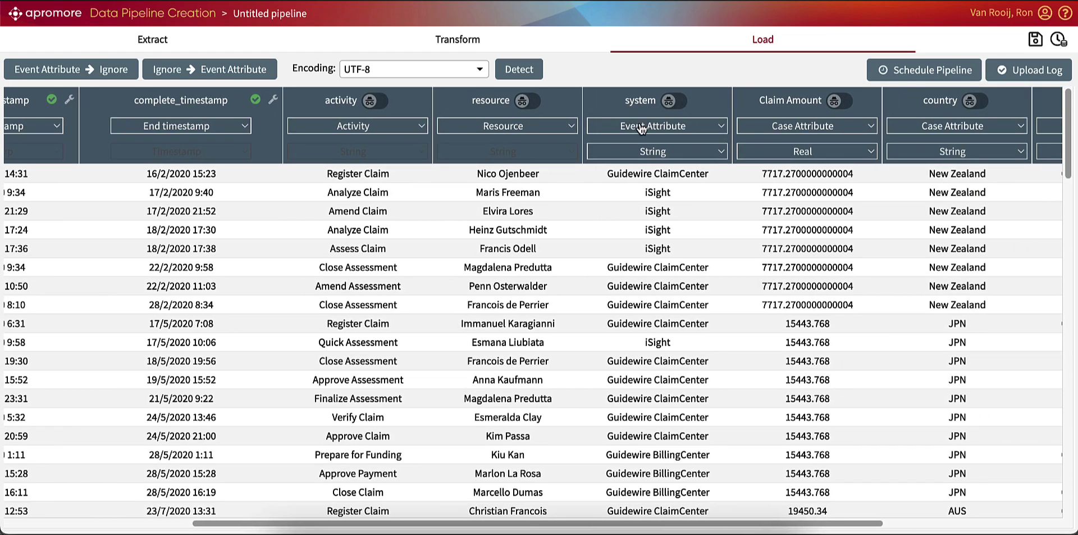
pyautogui.click(642, 128)
pyautogui.click(645, 142)
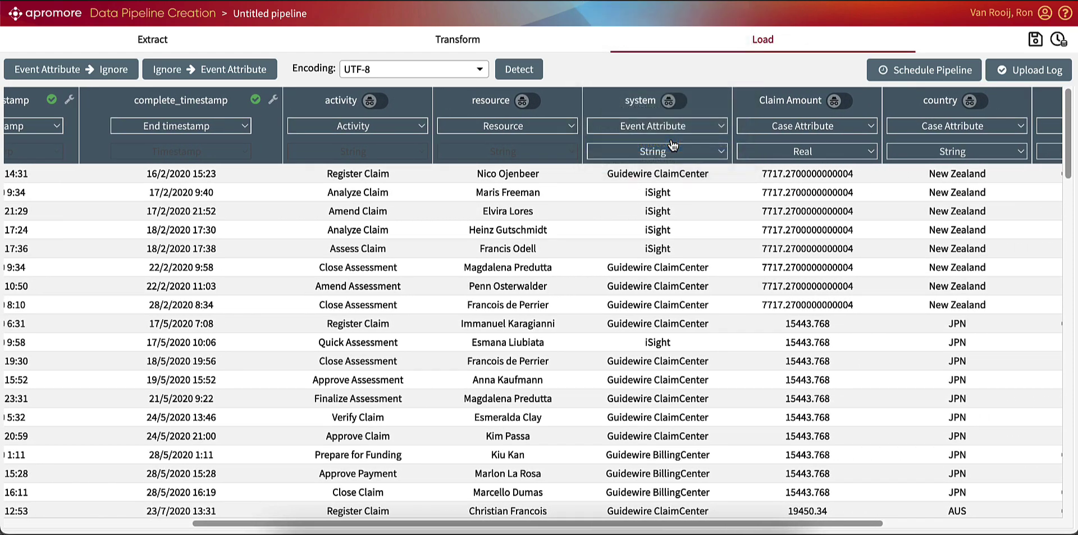
pyautogui.click(801, 129)
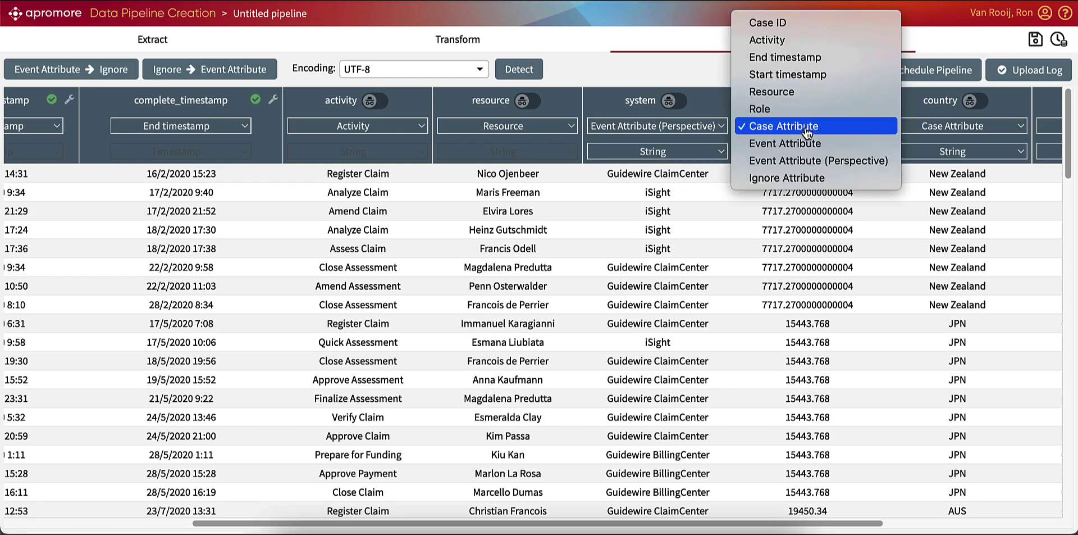
pyautogui.click(831, 218)
pyautogui.hscroll(5, 836, 193)
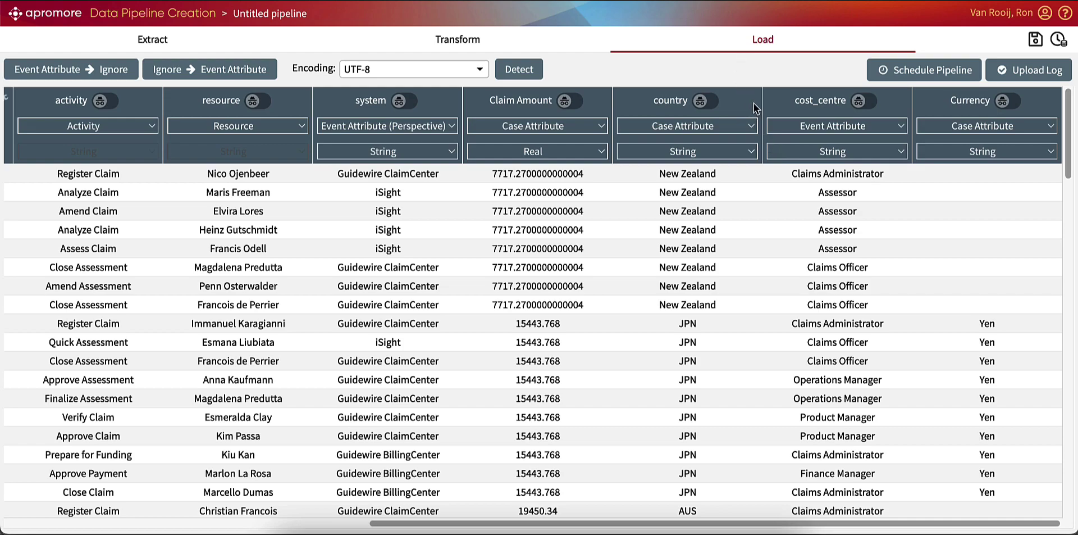
# Save the data pipeline under the name Claims pipe
pyautogui.click(1035, 41)
pyautogui.write('Claims pipe')
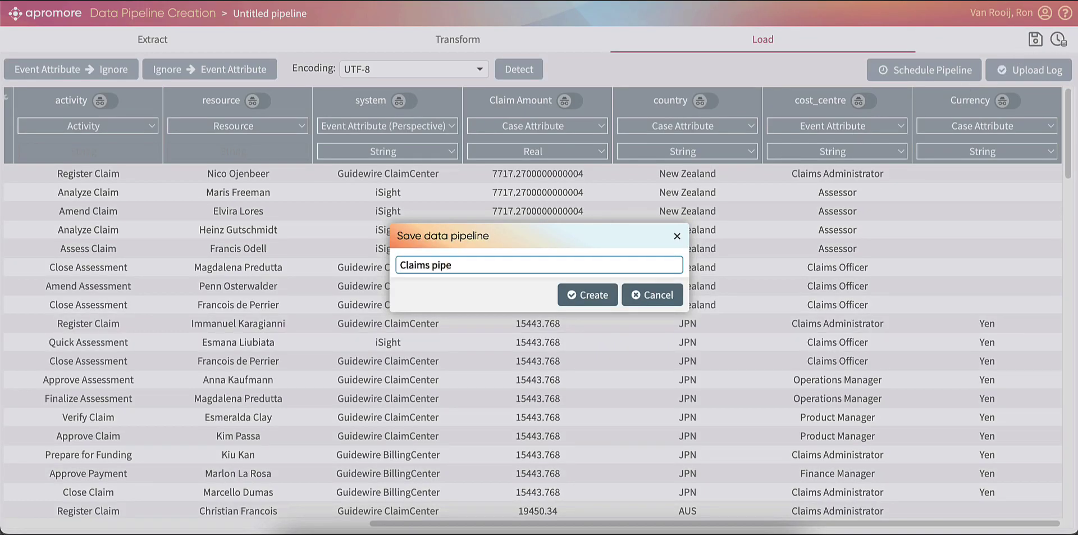
pyautogui.click(592, 287)
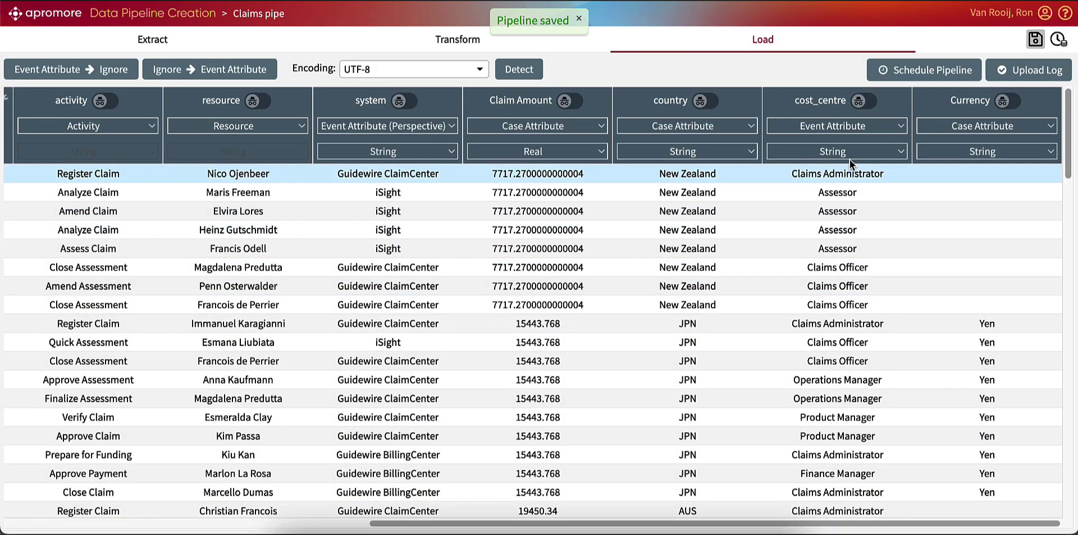
# Check the list of saved pipelines in the data pipeline management overview
pyautogui.click(1059, 39)
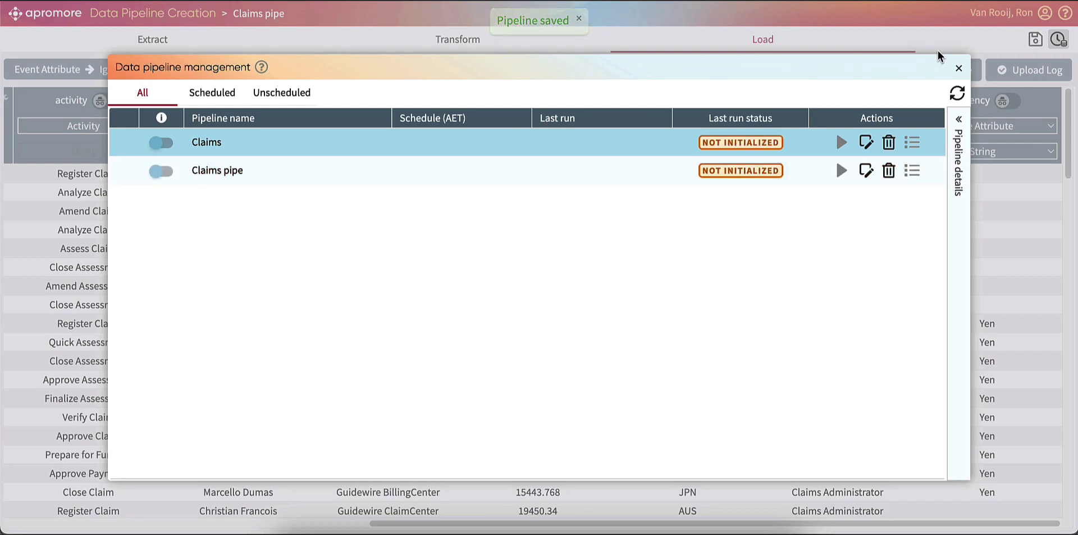
pyautogui.click(958, 68)
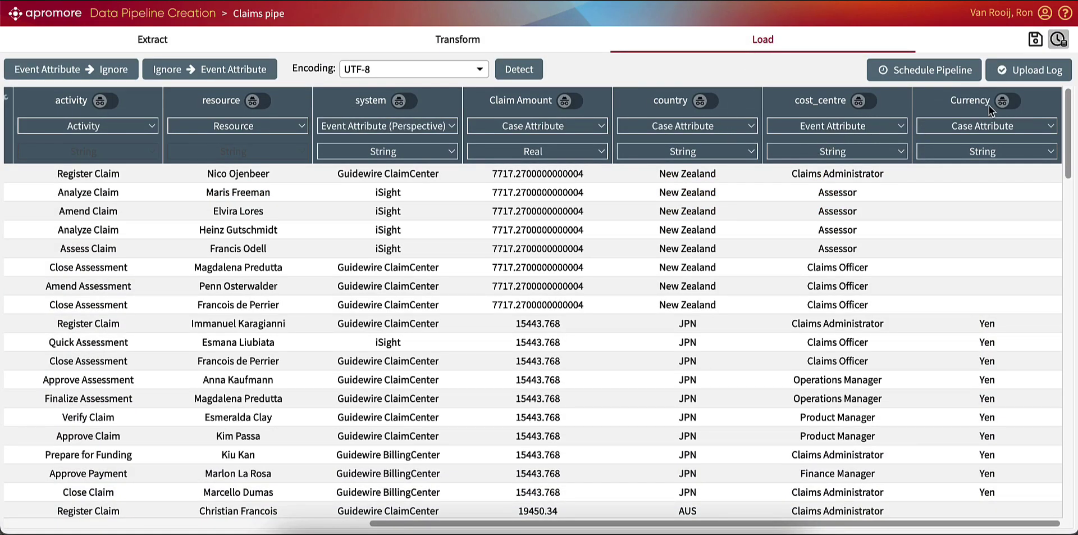
# Upload the transformed log under the name Claims to the Home folder
pyautogui.click(1026, 67)
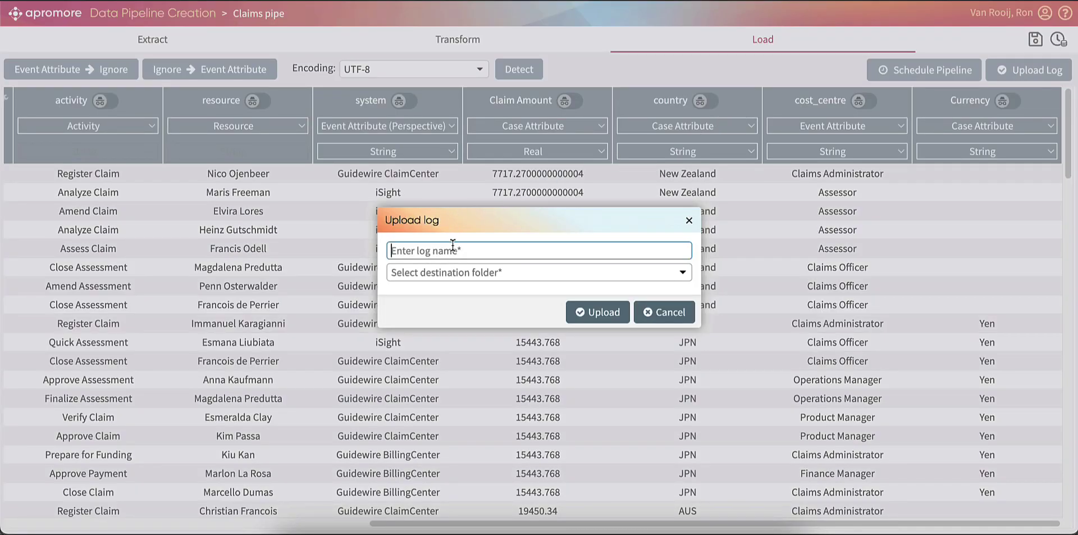
pyautogui.write('Claims')
pyautogui.click(455, 272)
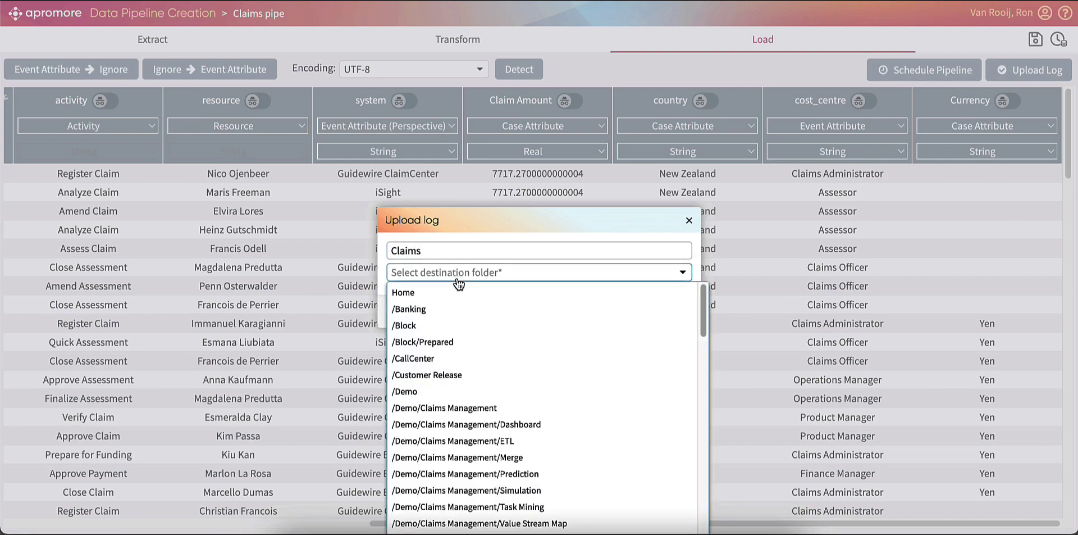
pyautogui.click(453, 292)
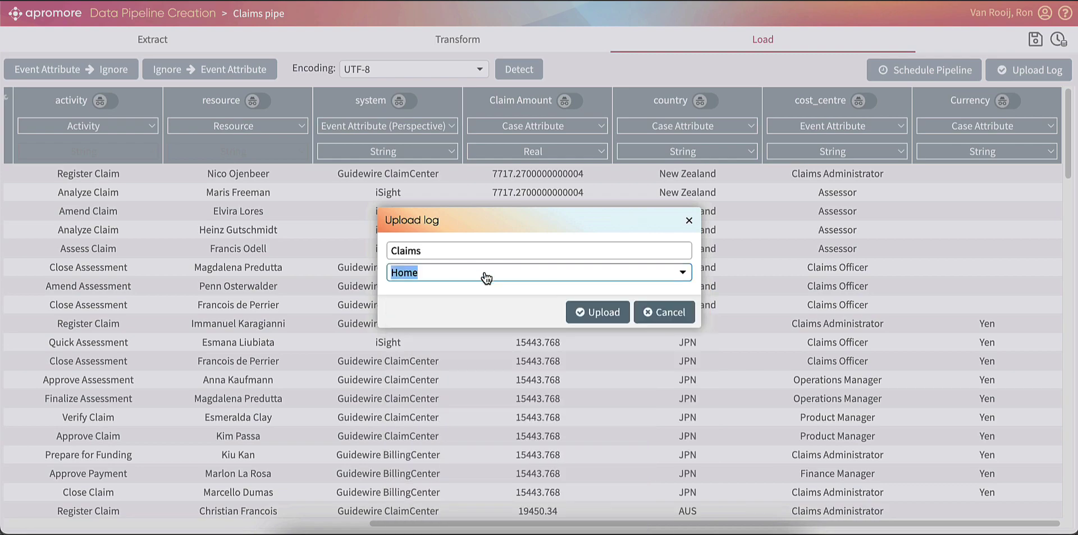
pyautogui.click(604, 311)
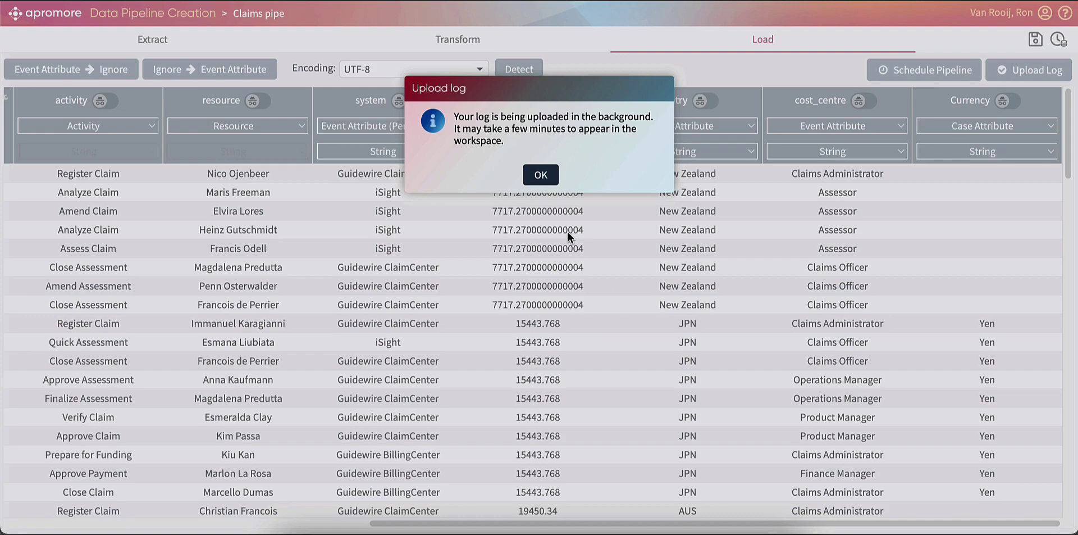
pyautogui.click(540, 176)
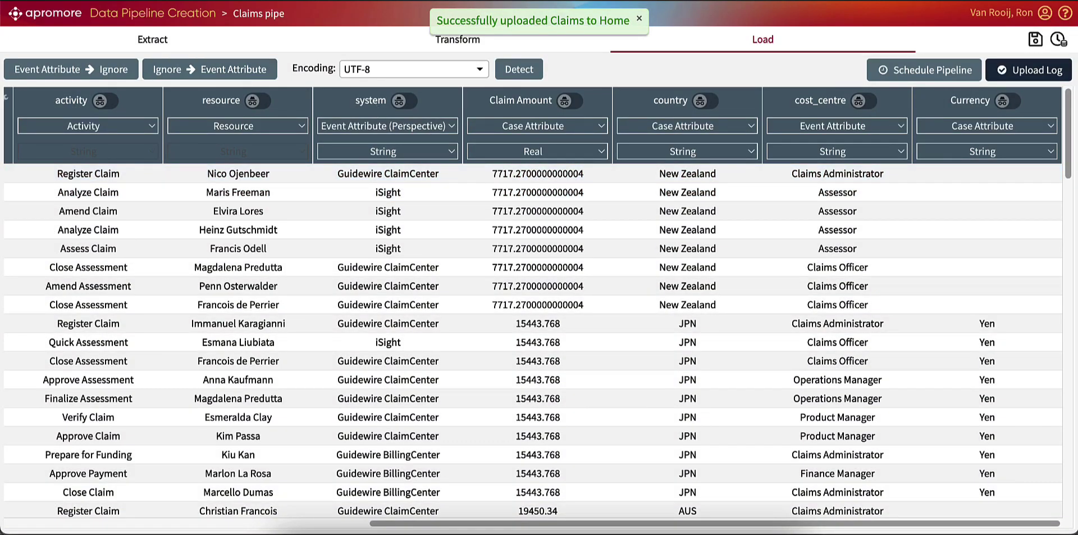
# Return to the Portal and open the newly uploaded Claims log from the Home folder
pyautogui.click(134, 0)
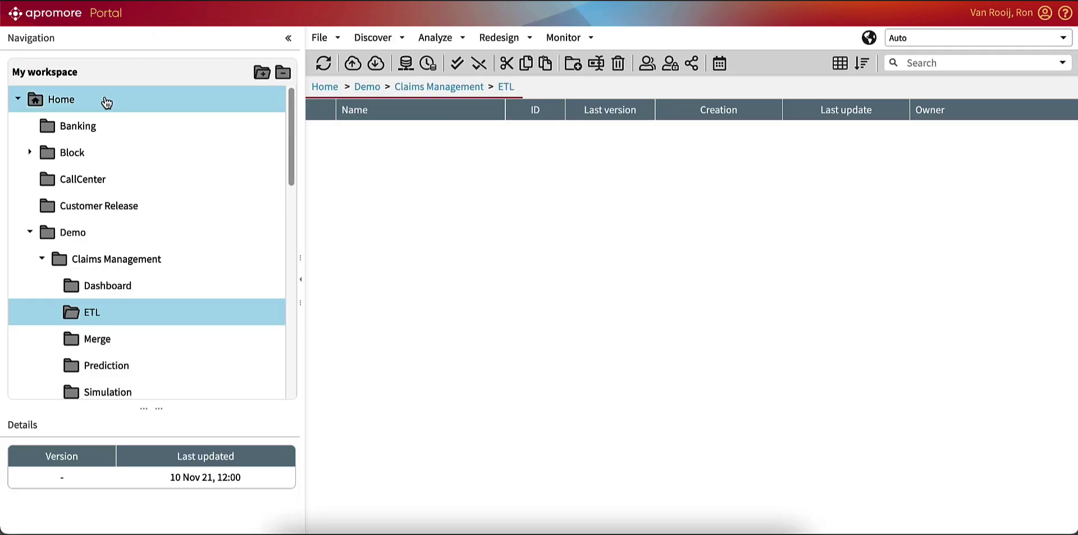
pyautogui.click(104, 99)
pyautogui.scroll(-4, 502, 289)
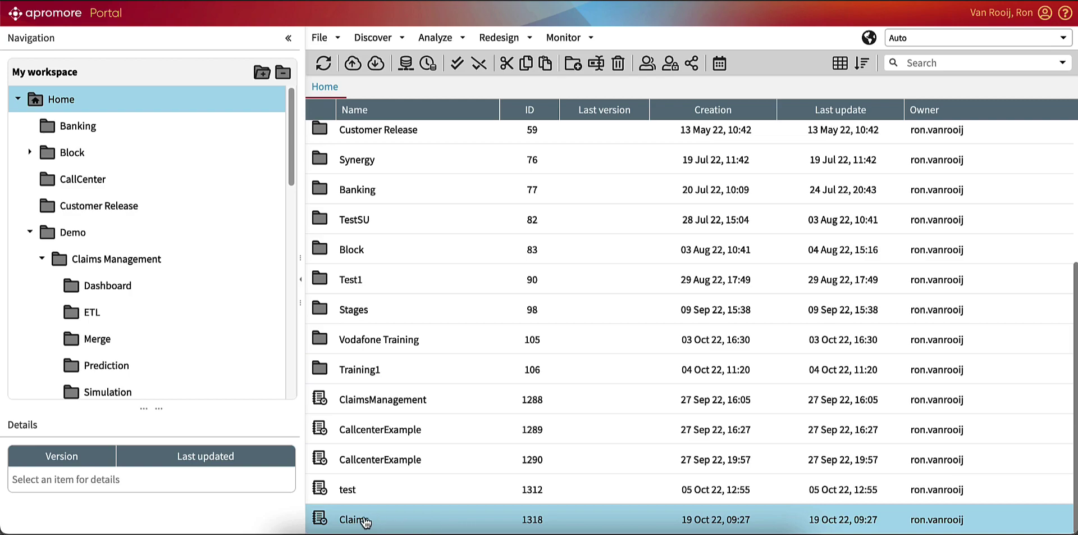
pyautogui.doubleClick(366, 517)
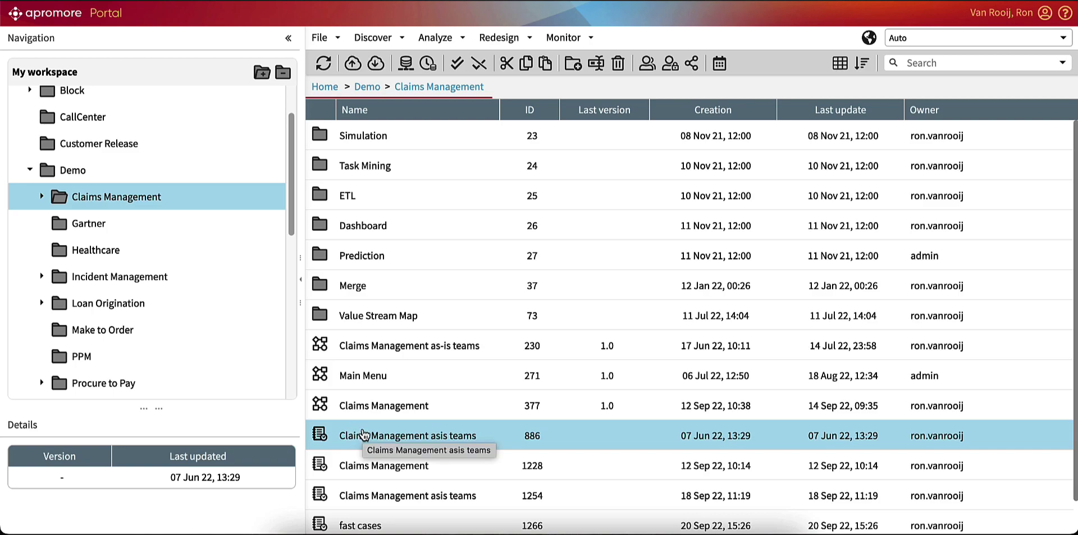
# Launch a new dashboard for the Claims Management asis teams log in the Demo/Claims Management folder
pyautogui.rightClick(363, 434)
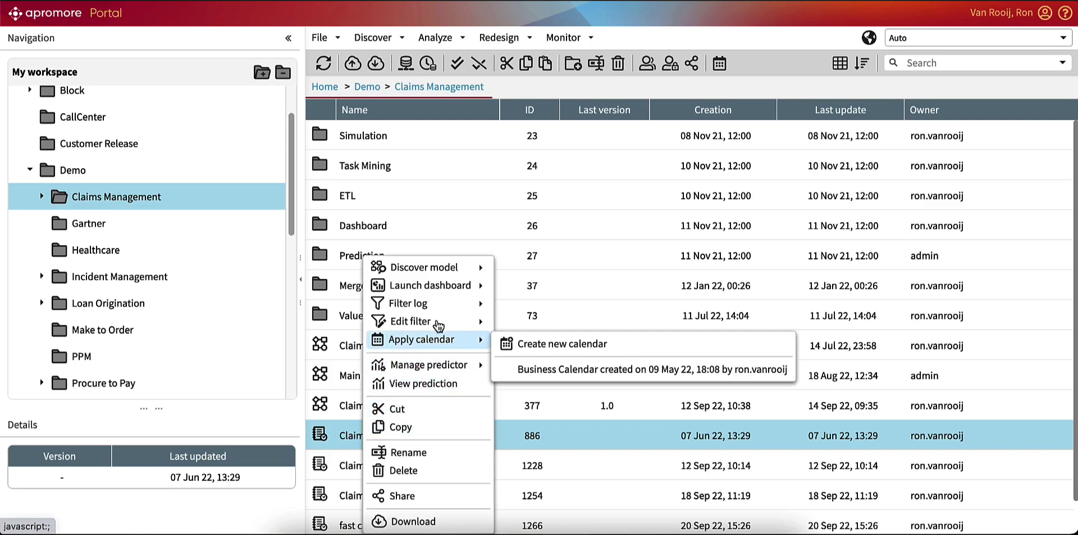
pyautogui.moveTo(447, 286)
pyautogui.click(532, 290)
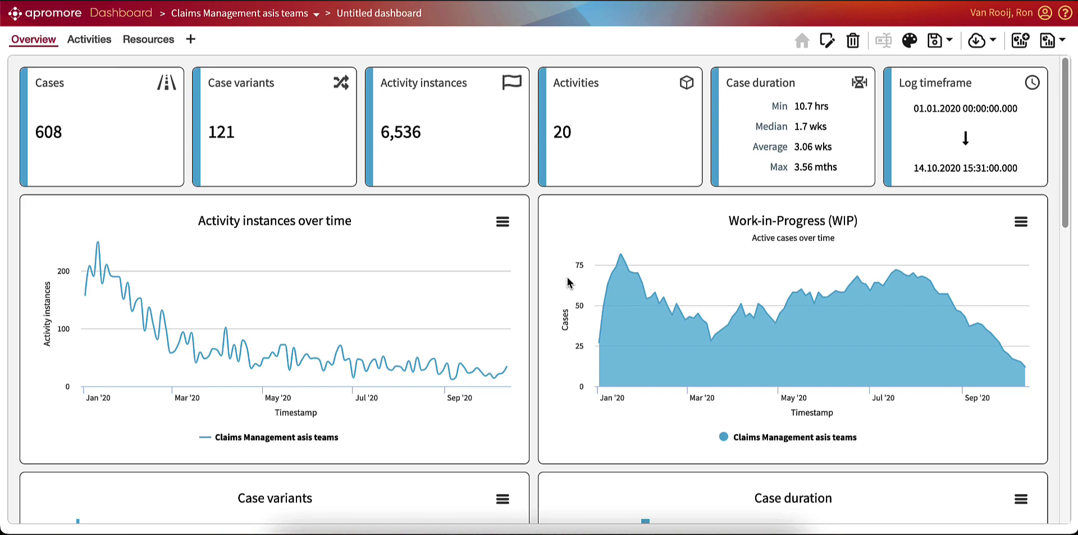
# Examine the statistics, charts and tables in the dashboard's Overview, Activities and Resources views
pyautogui.scroll(-5, 568, 277)
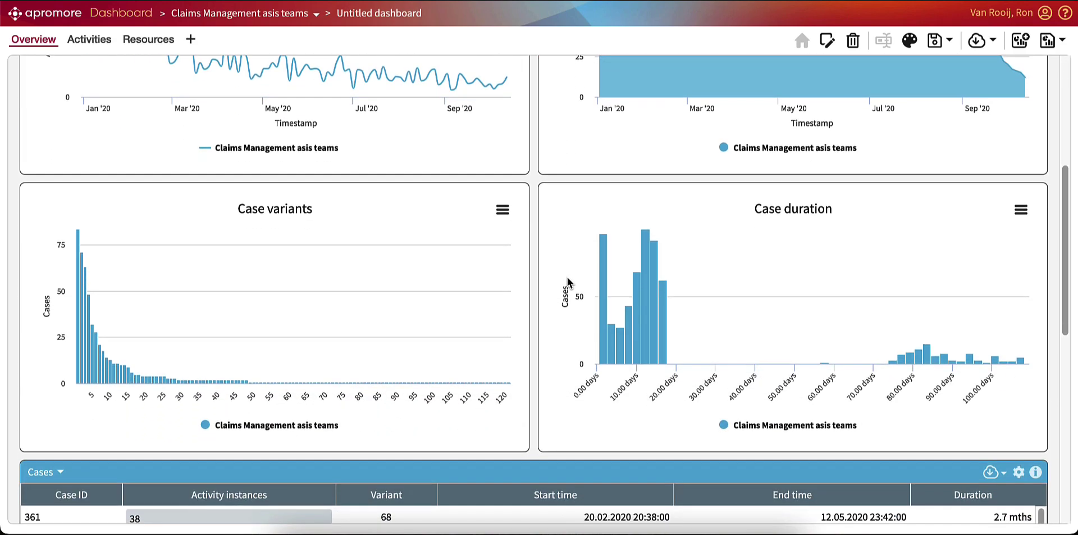
pyautogui.scroll(-7, 568, 280)
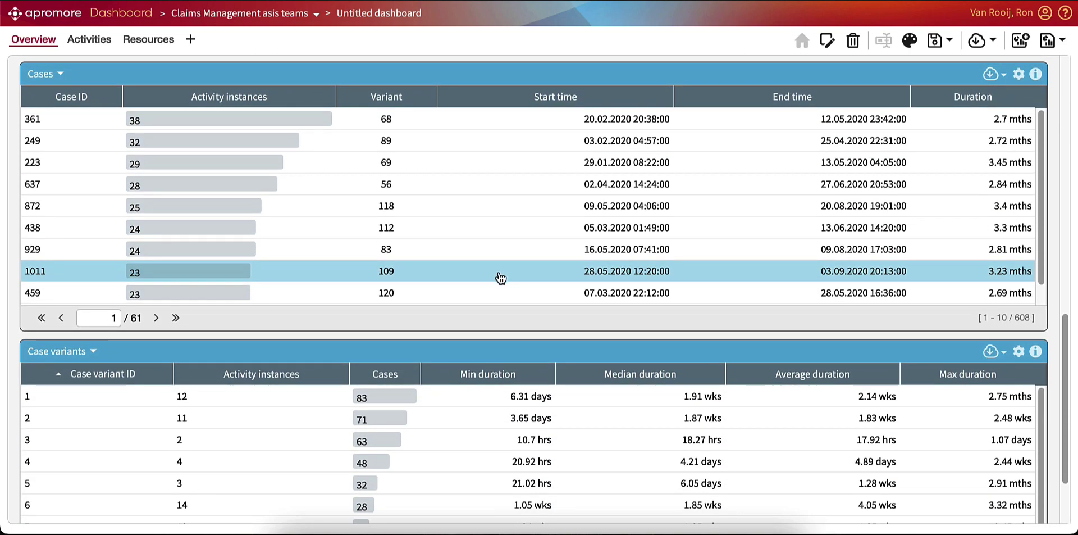
pyautogui.scroll(8, 500, 278)
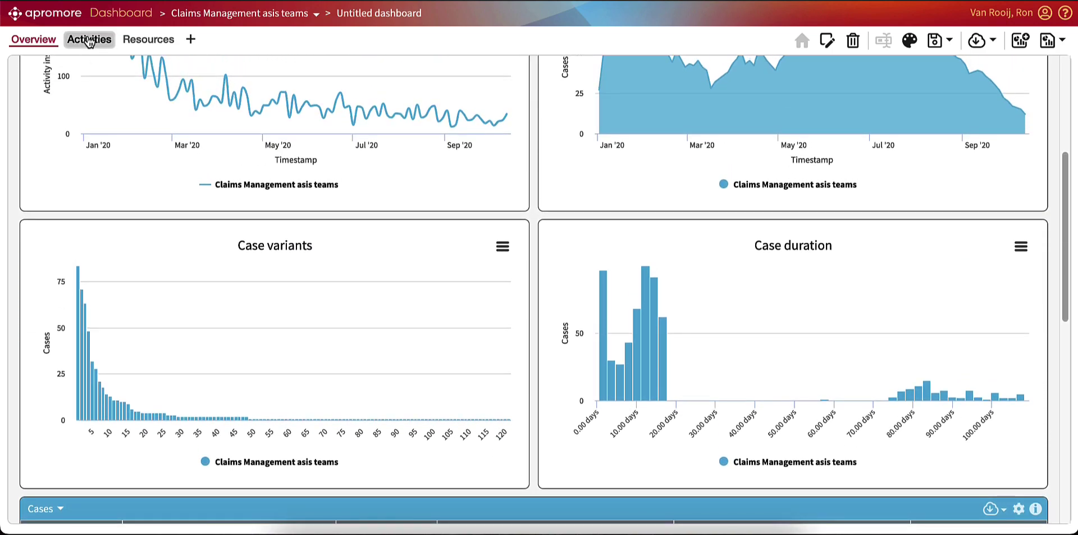
pyautogui.click(89, 40)
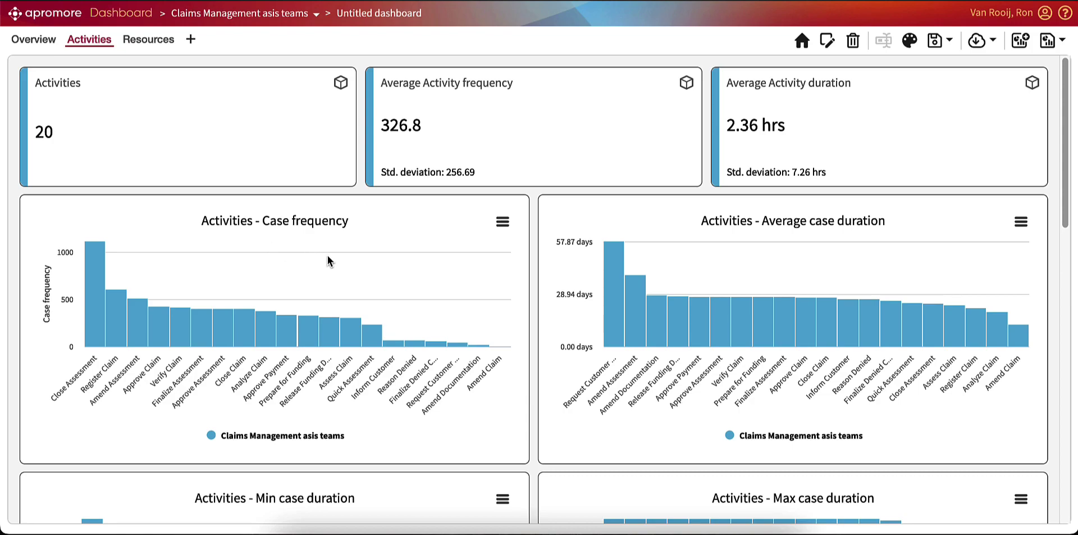
pyautogui.scroll(-4, 345, 278)
pyautogui.scroll(-1, 344, 279)
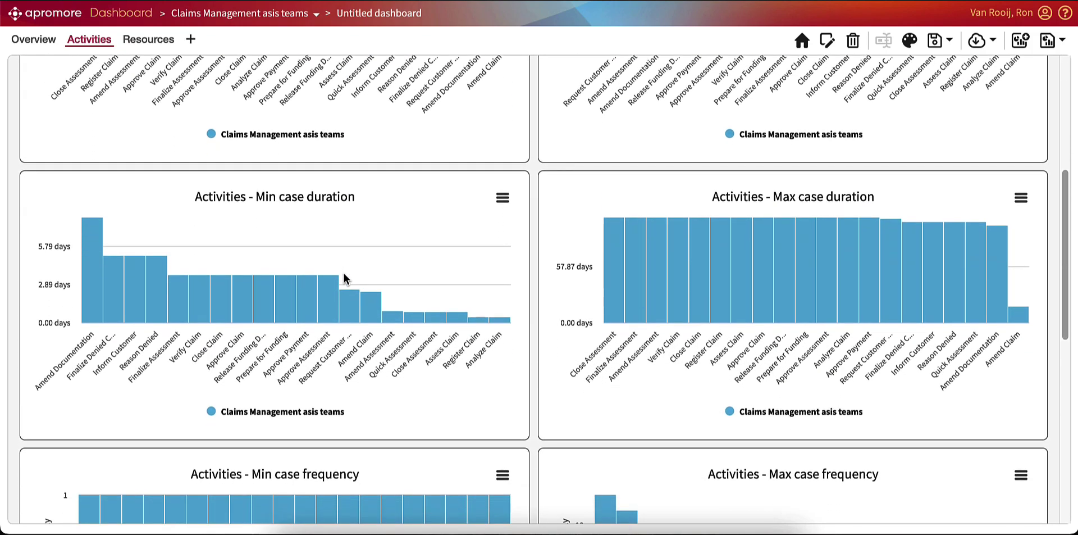
pyautogui.scroll(-8, 344, 278)
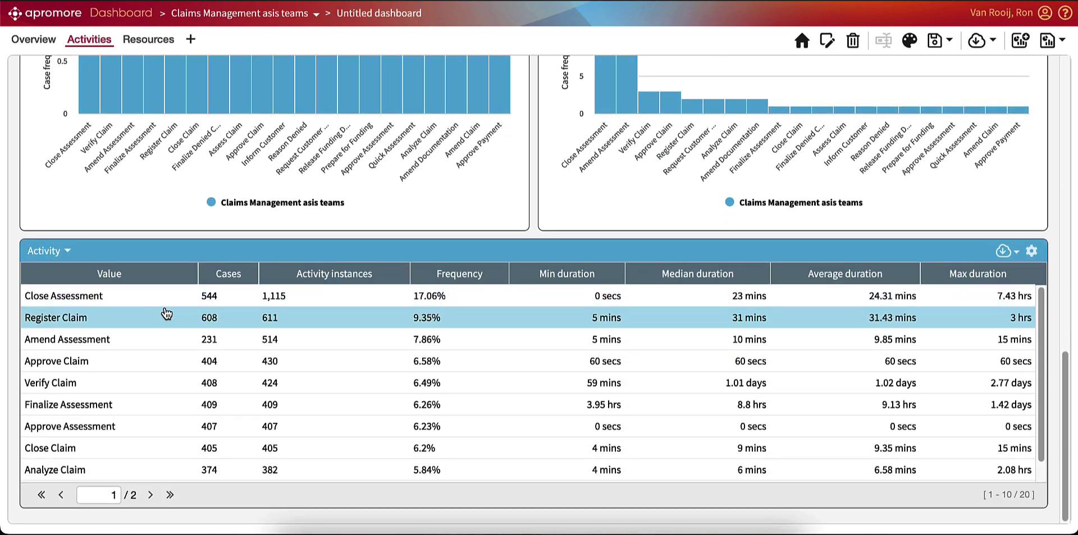
pyautogui.click(163, 39)
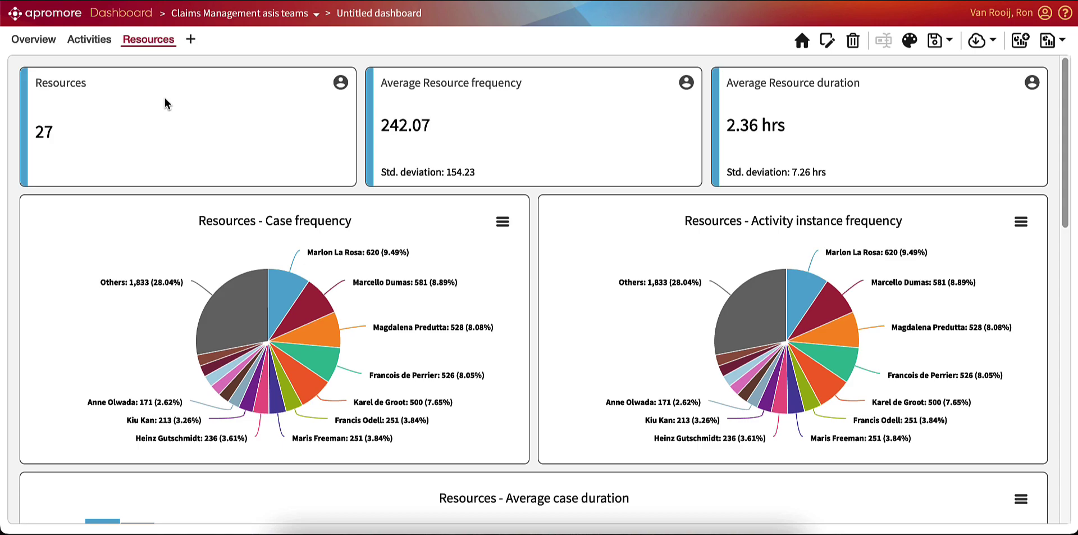
pyautogui.scroll(-6, 277, 218)
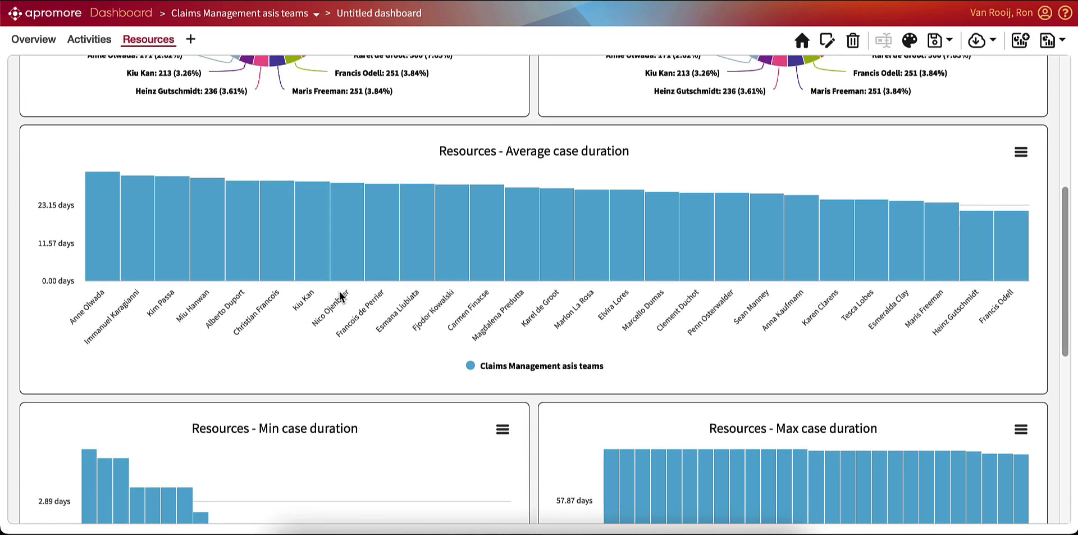
pyautogui.scroll(-4, 339, 295)
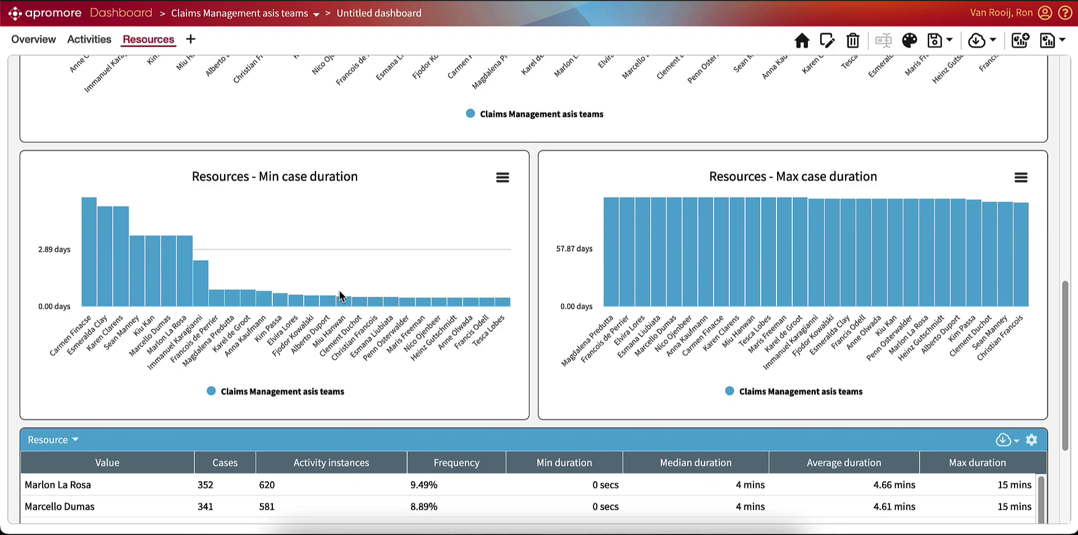
pyautogui.scroll(-3, 340, 295)
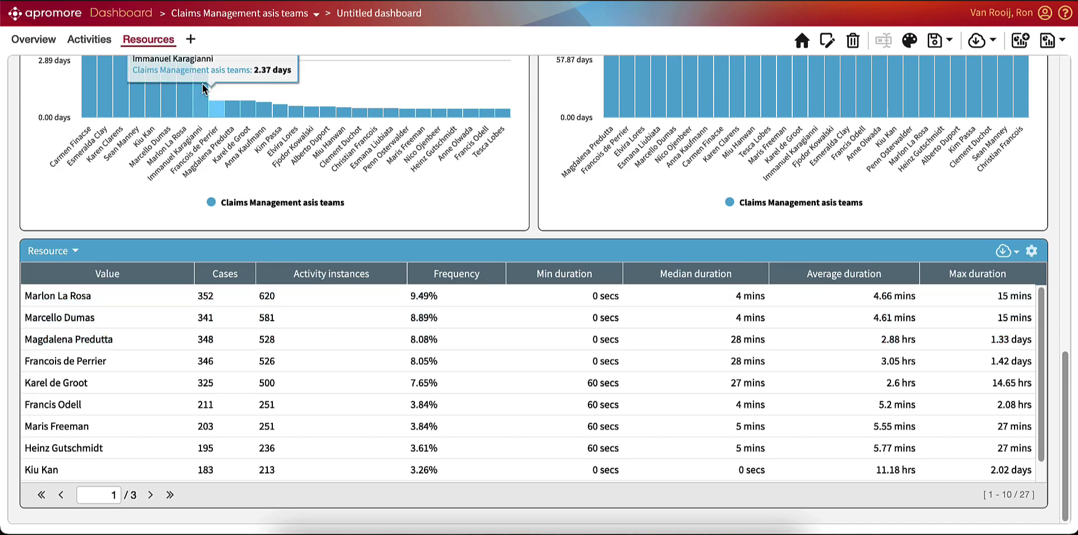
# Add a dashboard view from scratch and title it MyKPI
pyautogui.click(191, 40)
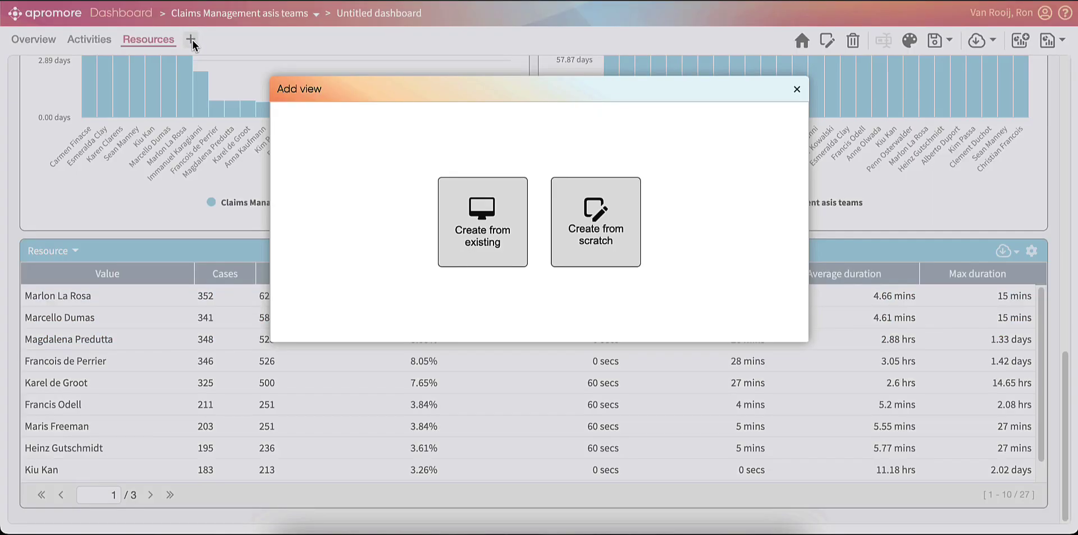
pyautogui.click(595, 237)
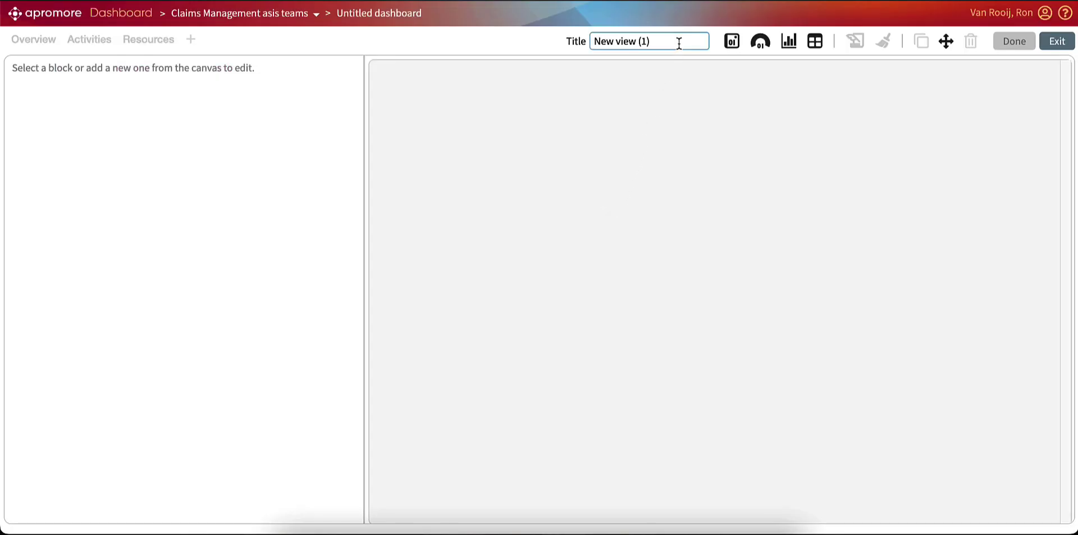
pyautogui.moveTo(679, 40); pyautogui.dragTo(589, 41)
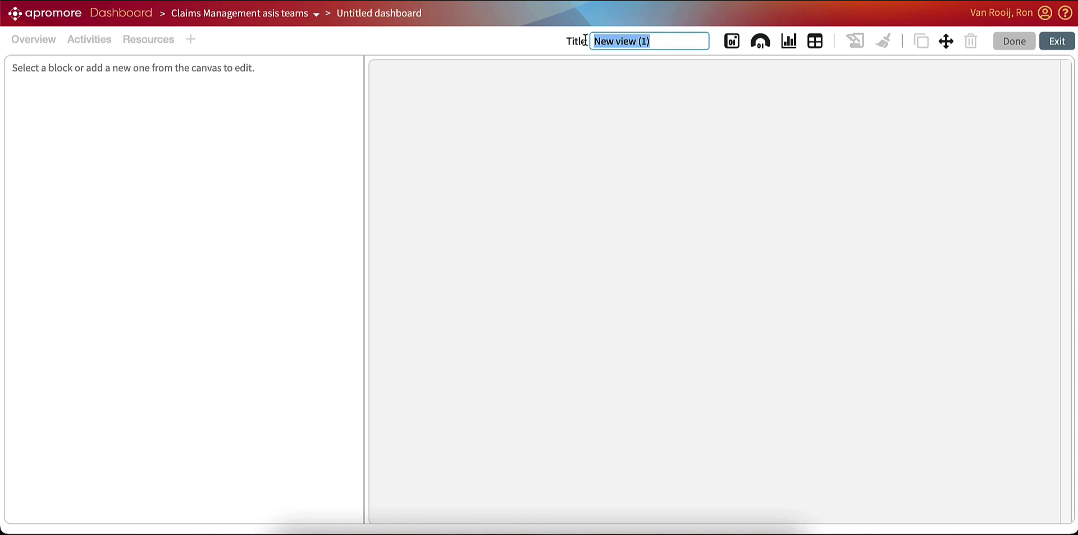
pyautogui.write('MyKPI')
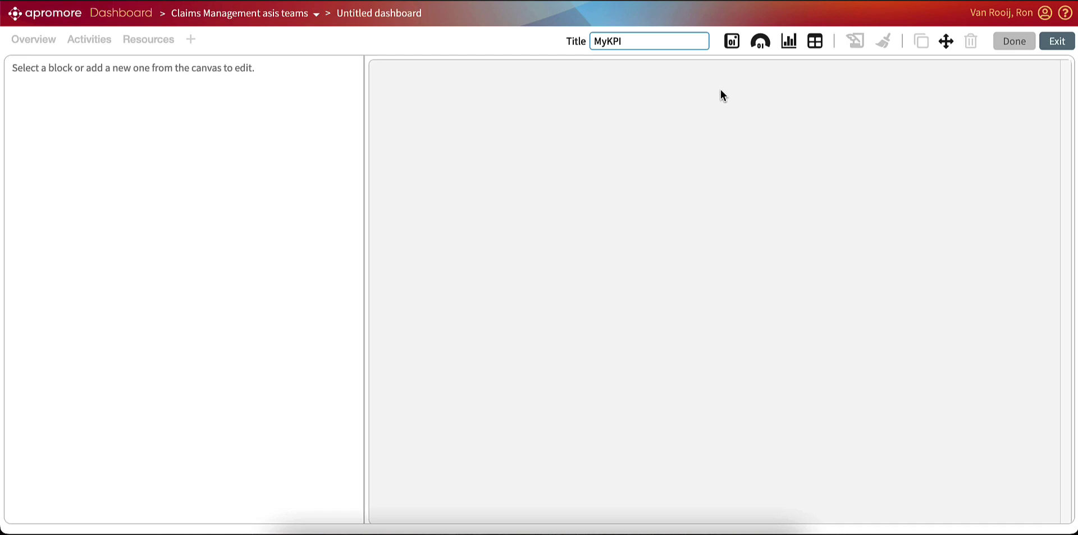
# Add a statistics block to the MyKPI view and set its stats type to Case duration group
pyautogui.click(733, 45)
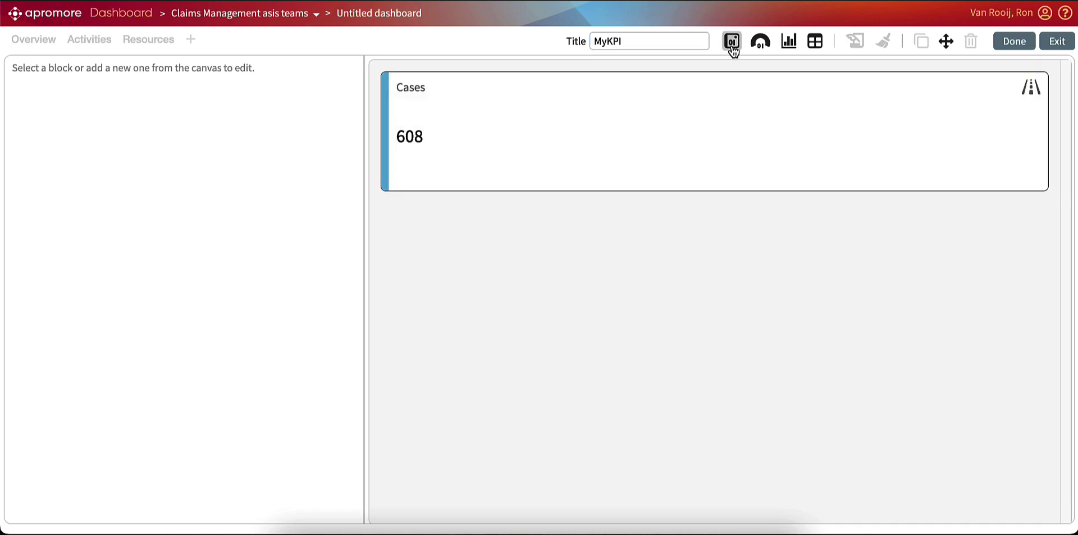
pyautogui.click(605, 144)
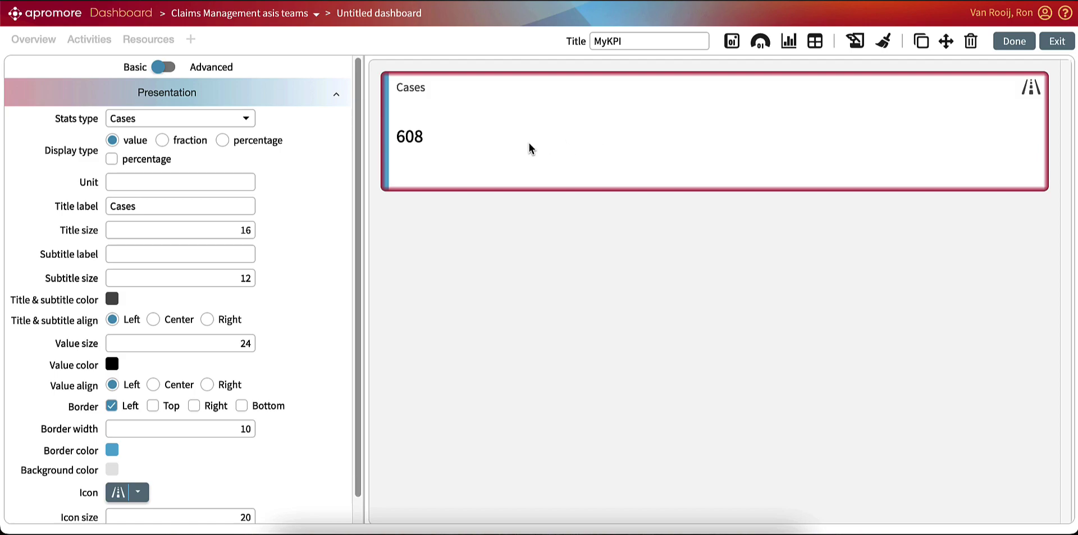
pyautogui.click(172, 121)
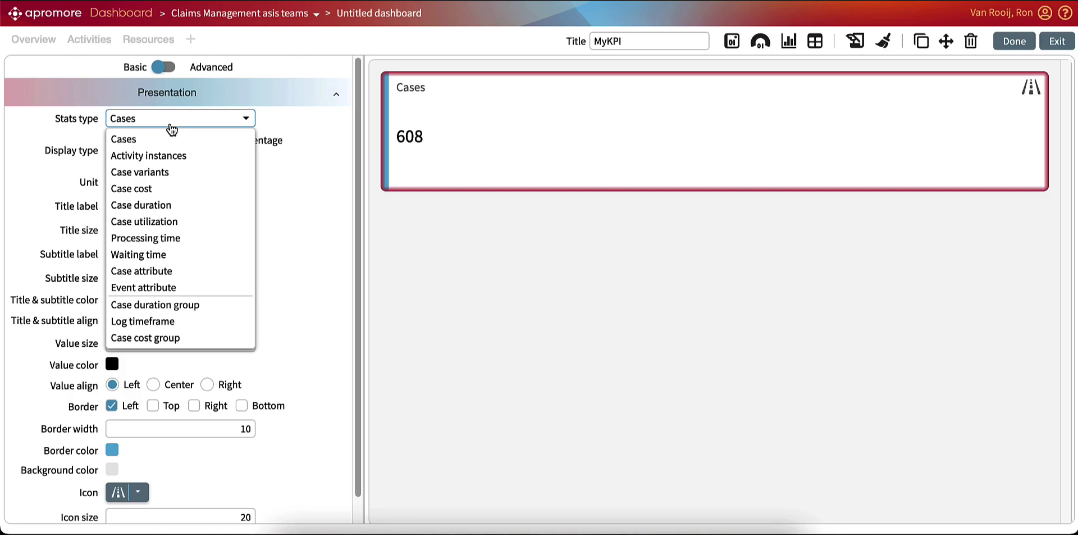
pyautogui.click(154, 304)
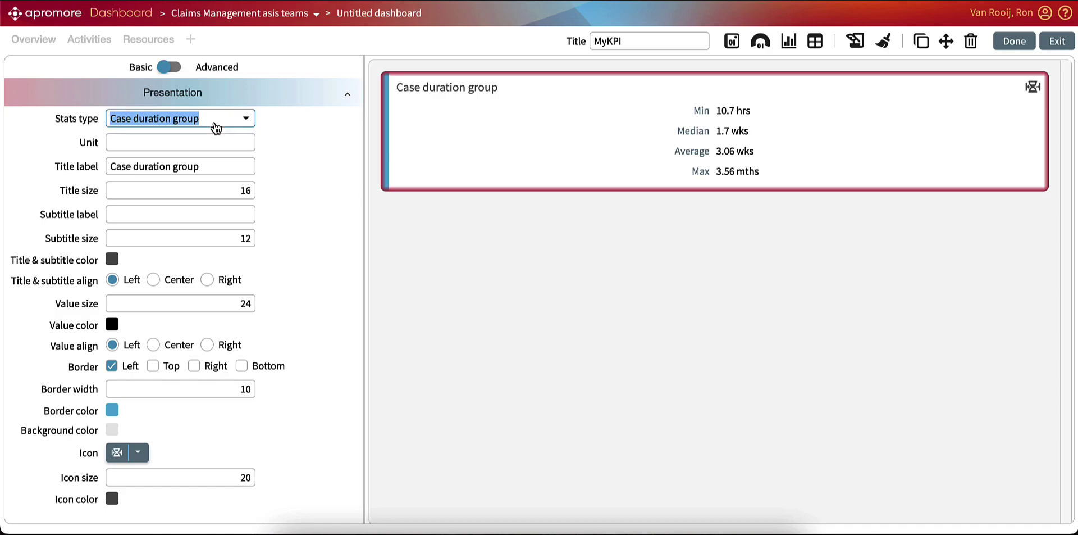
# Load the saved Lodgement filter for the Case duration group block's log and apply it to the block
pyautogui.click(169, 67)
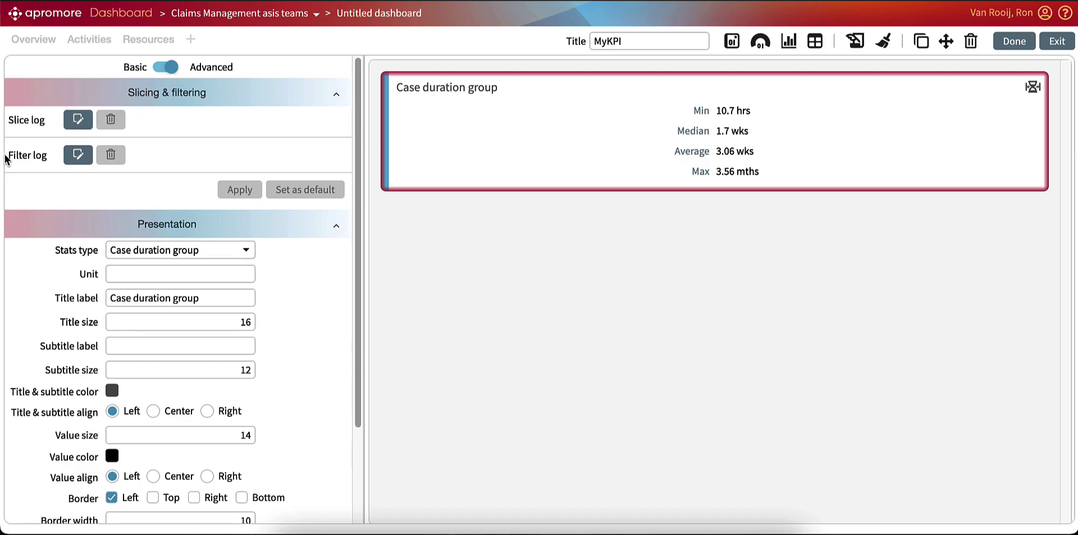
pyautogui.click(77, 155)
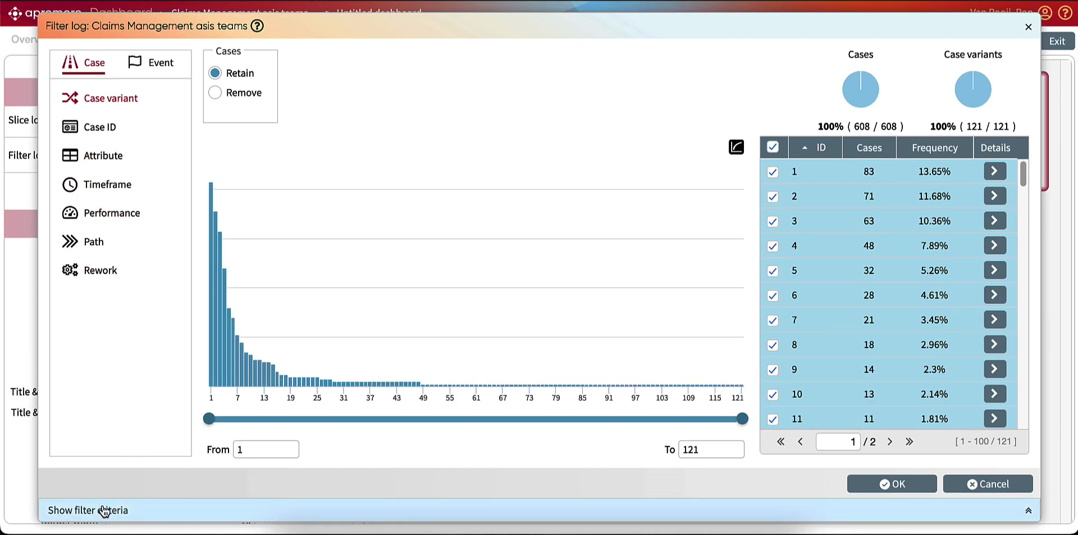
pyautogui.click(71, 510)
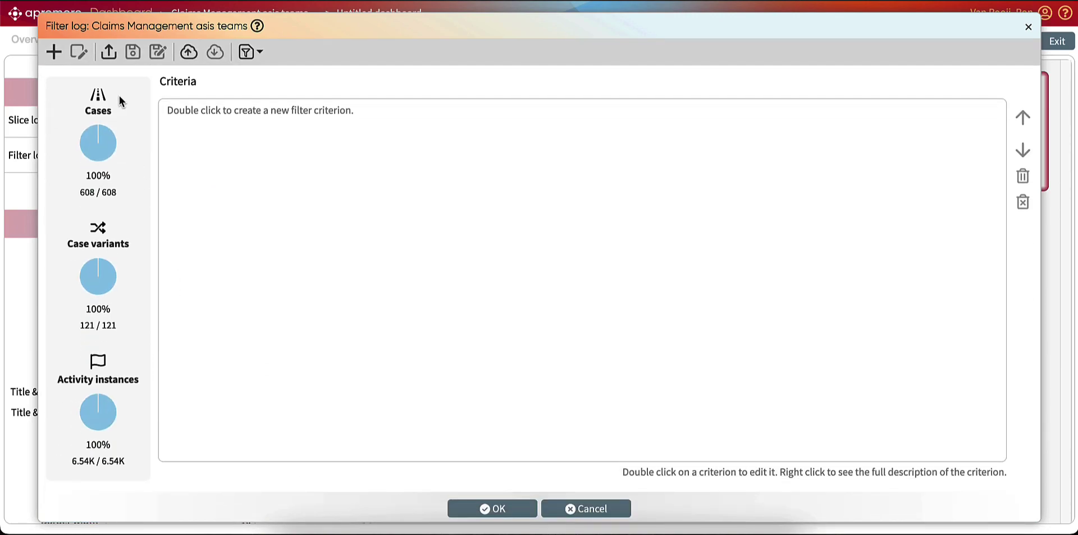
pyautogui.click(108, 52)
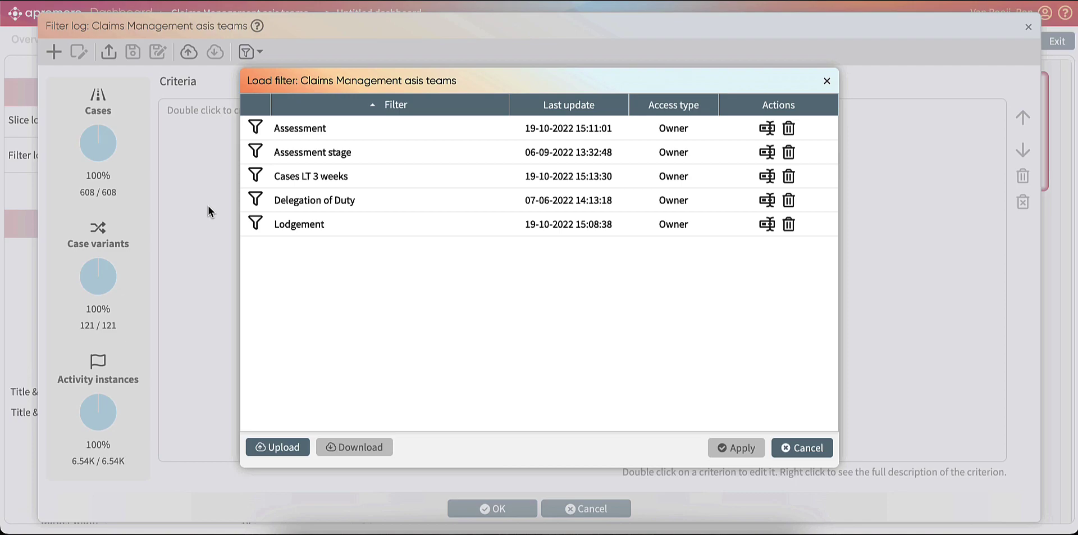
pyautogui.click(288, 228)
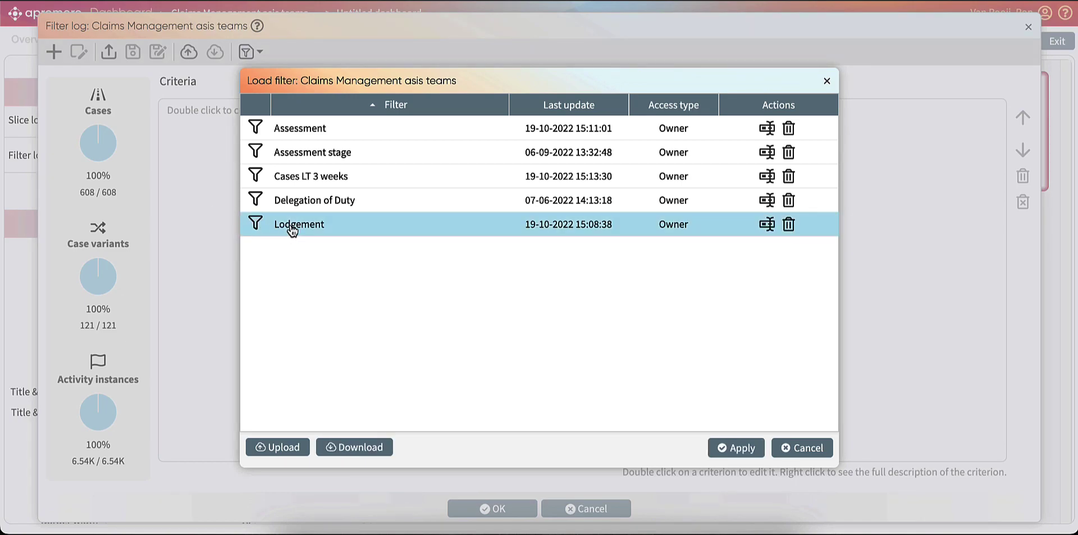
pyautogui.doubleClick(291, 225)
pyautogui.click(484, 506)
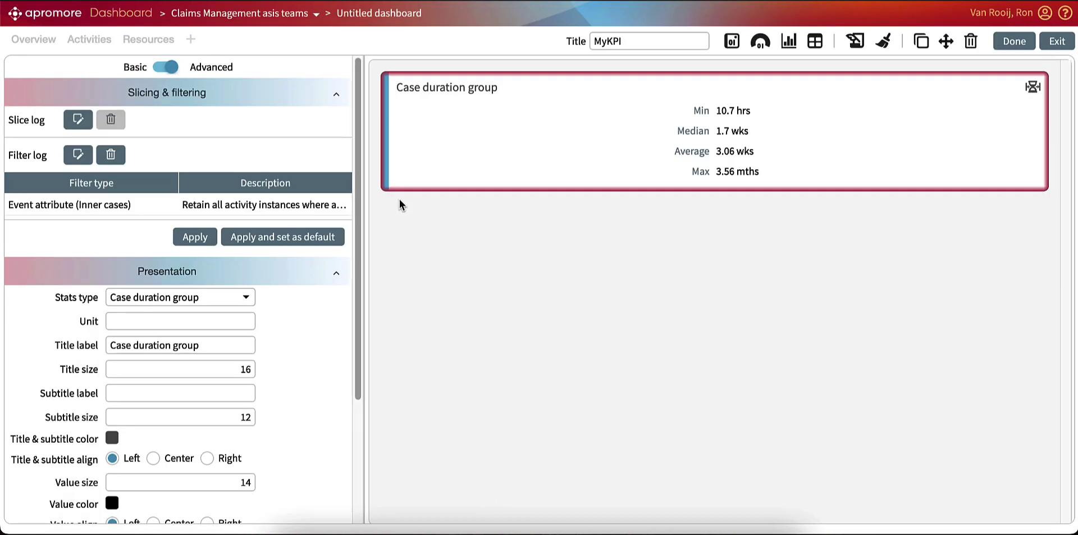
pyautogui.click(203, 236)
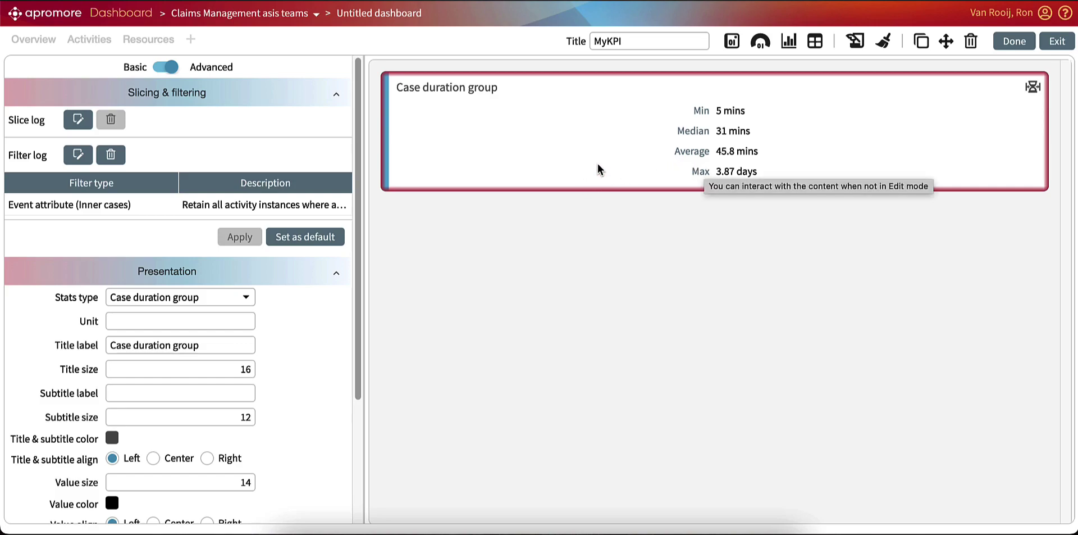
# Add a second statistics block and copy the first block's slicing and filtering rule onto it
pyautogui.click(732, 41)
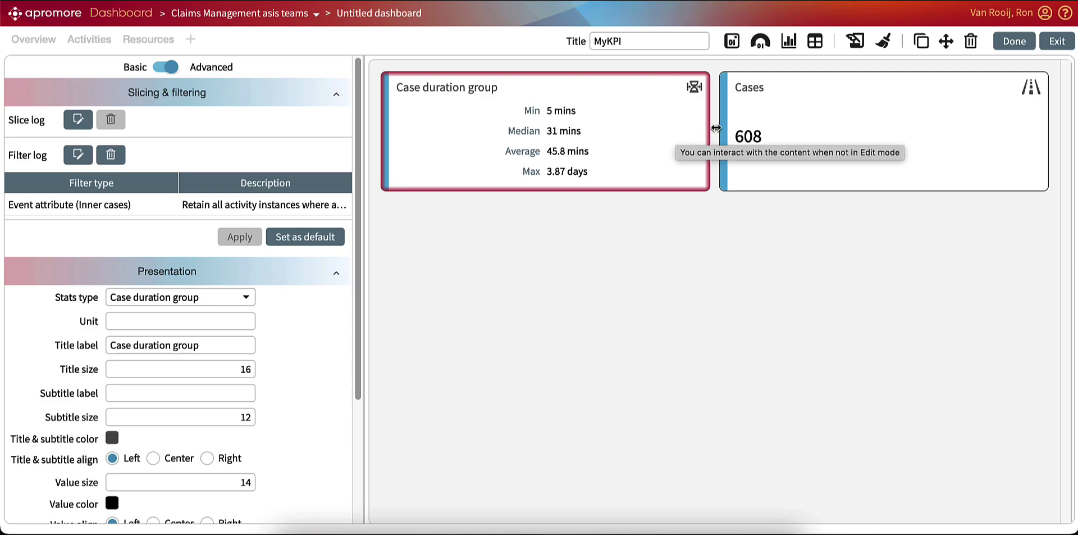
pyautogui.click(855, 50)
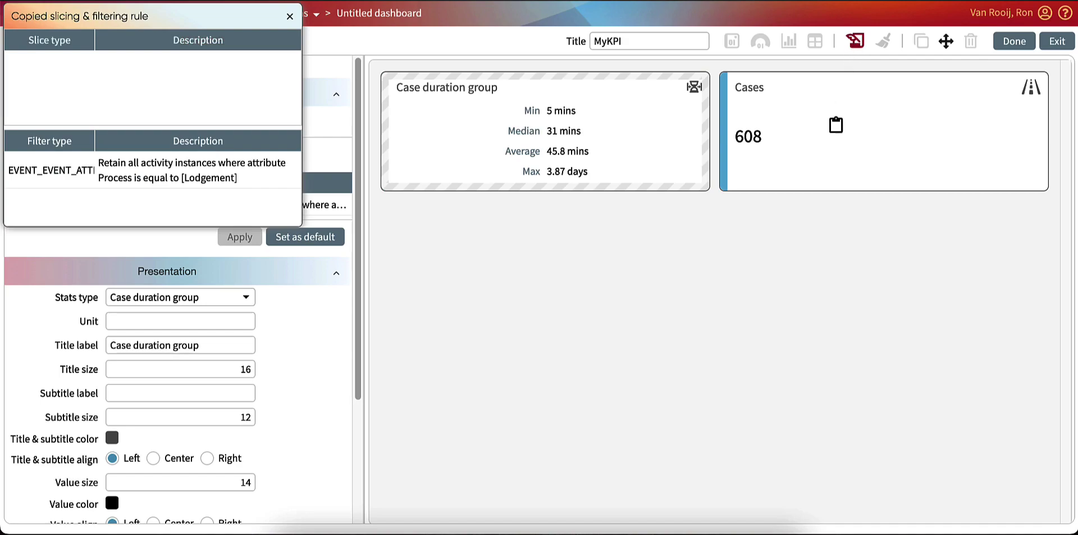
pyautogui.click(829, 128)
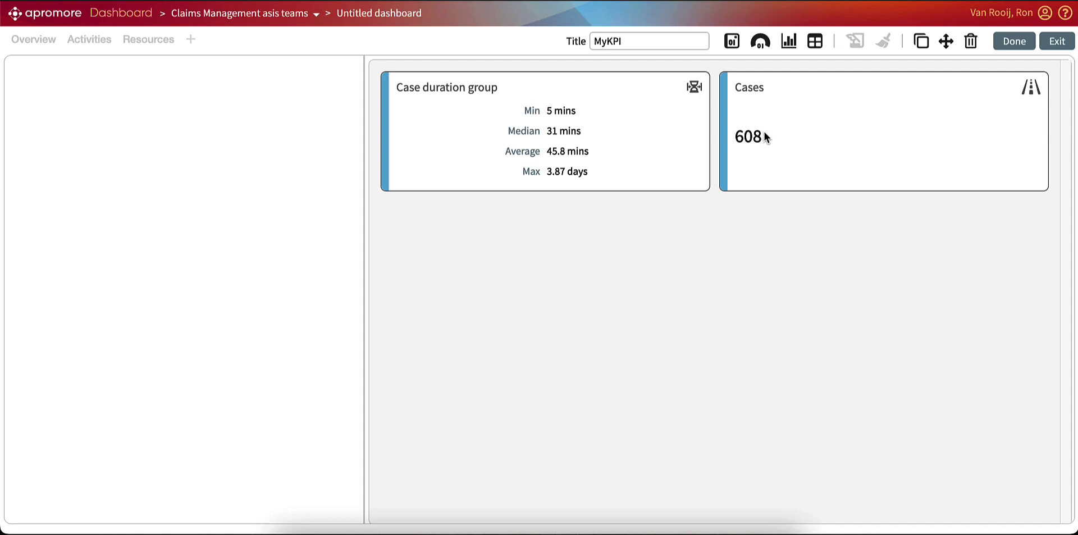
# Set the stats type of the new Cases block to Case duration group
pyautogui.click(749, 137)
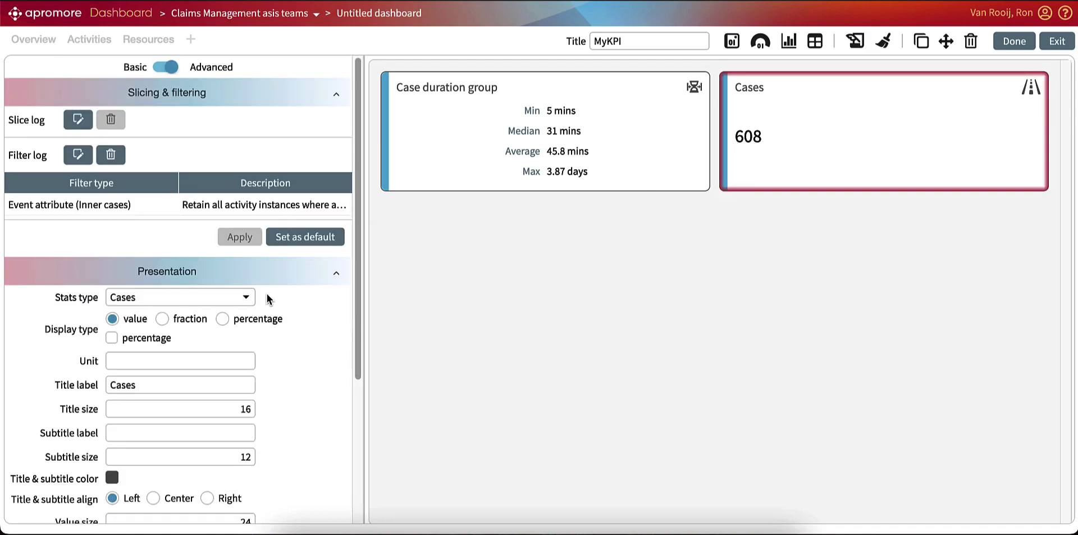
pyautogui.click(248, 297)
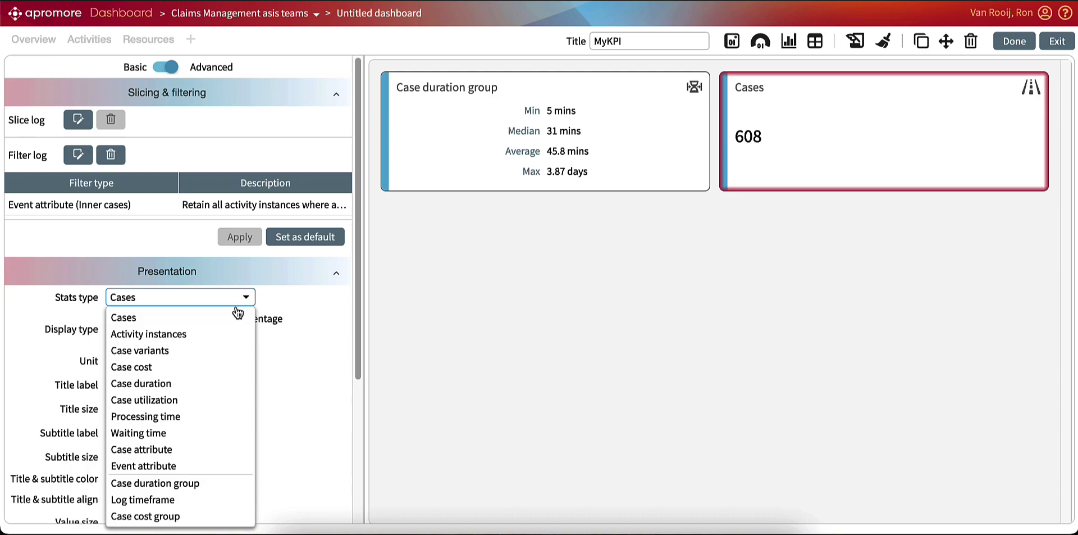
pyautogui.click(168, 483)
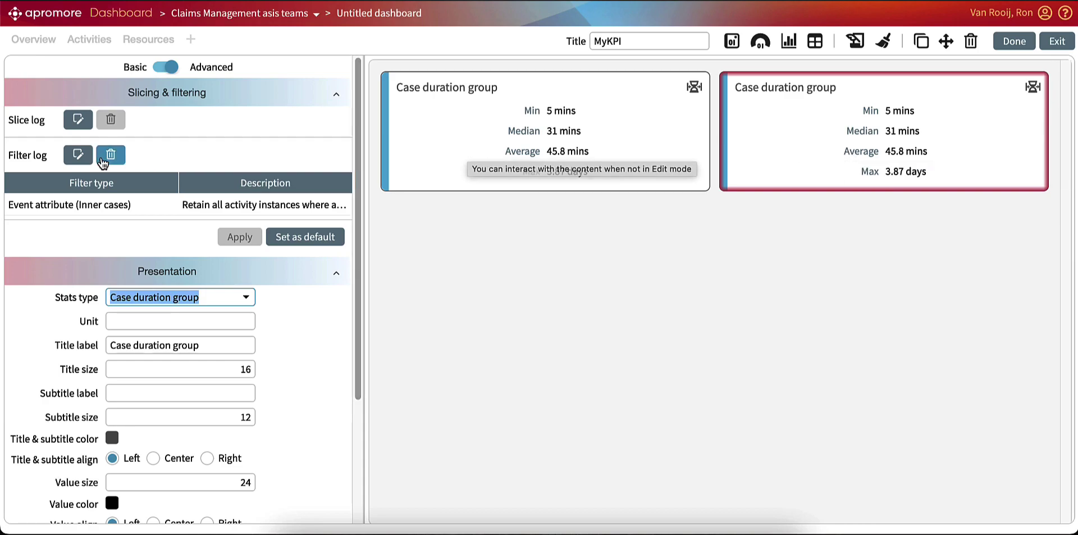
# Replace the second Case duration group block's log filter with the saved Assessment filter and apply it
pyautogui.click(81, 156)
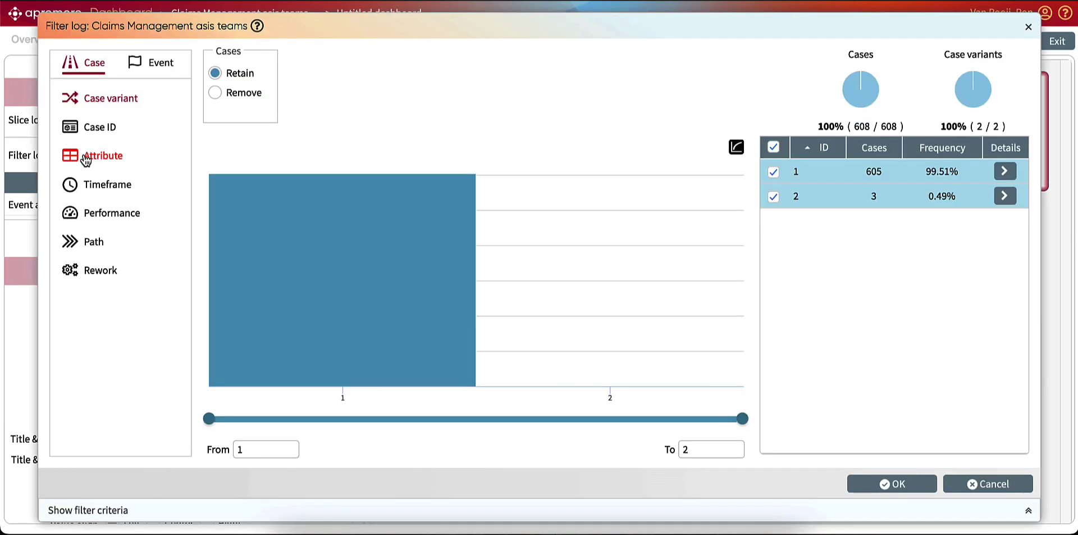
pyautogui.click(89, 500)
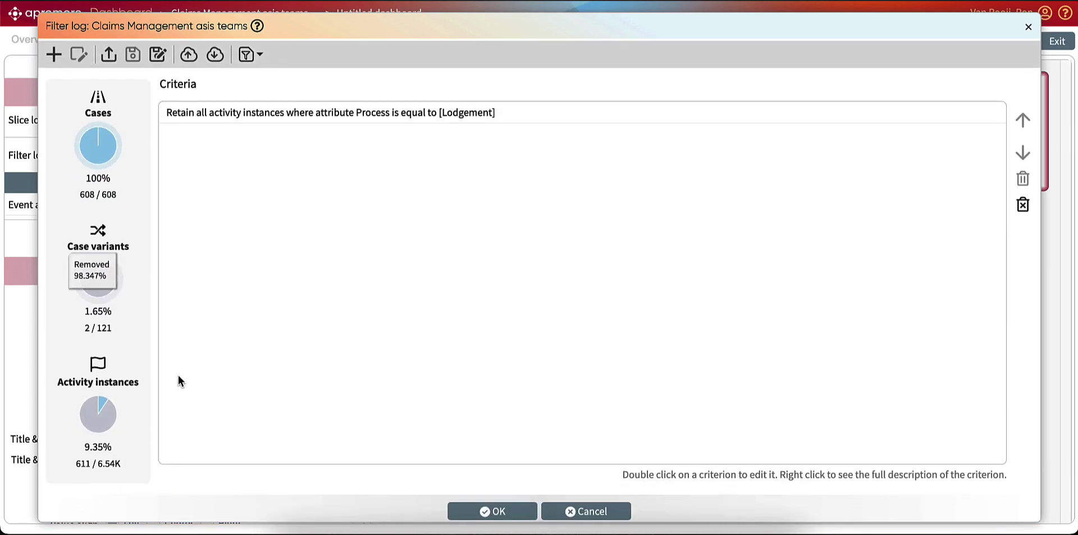
pyautogui.click(108, 52)
pyautogui.doubleClick(318, 130)
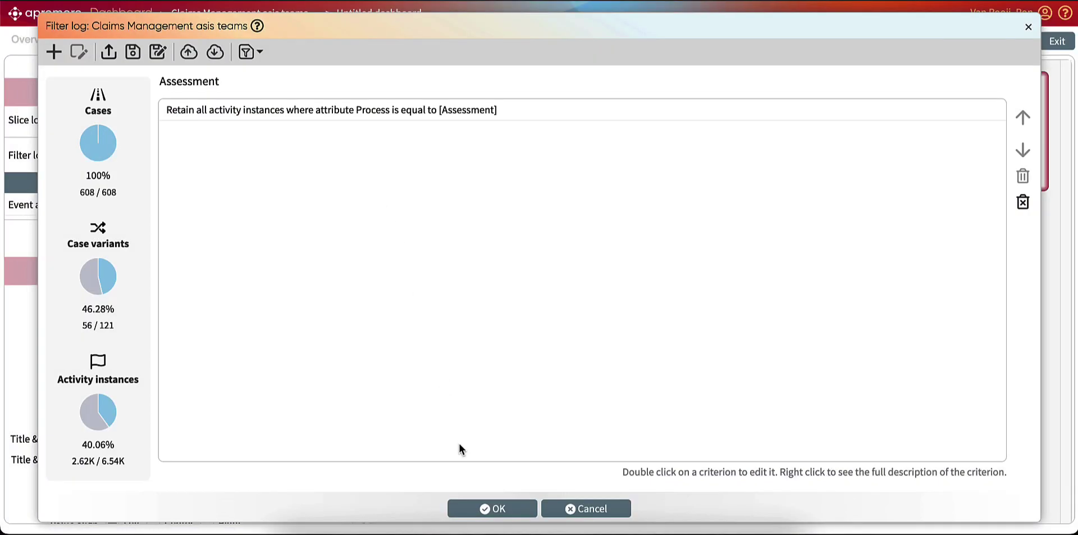
pyautogui.click(509, 510)
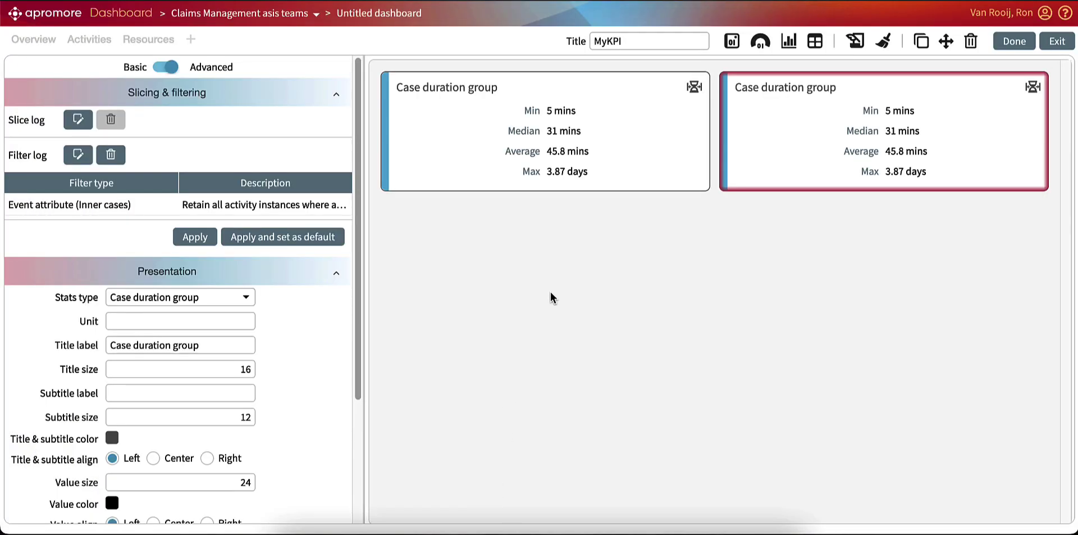
pyautogui.click(193, 238)
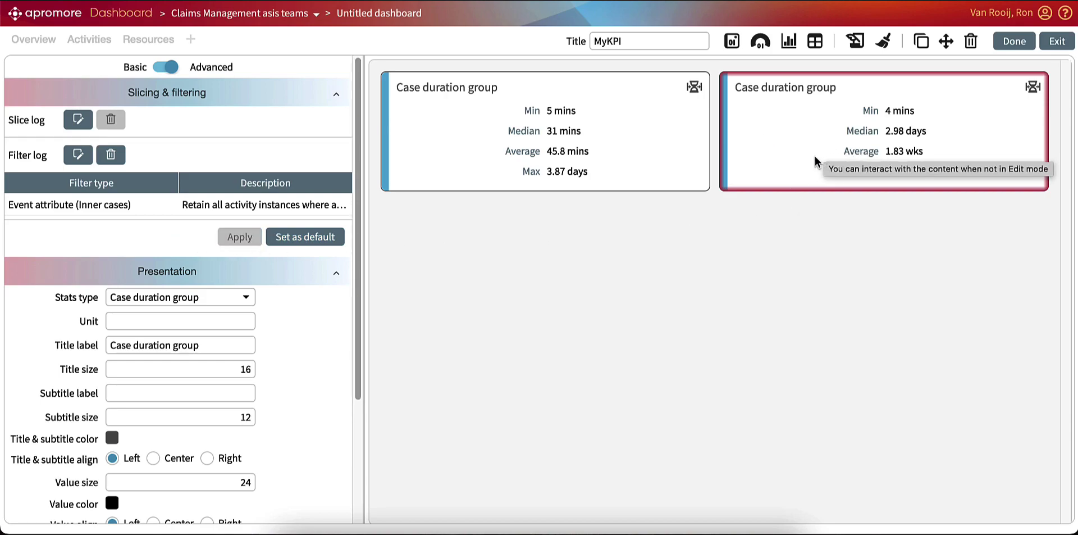
pyautogui.click(780, 204)
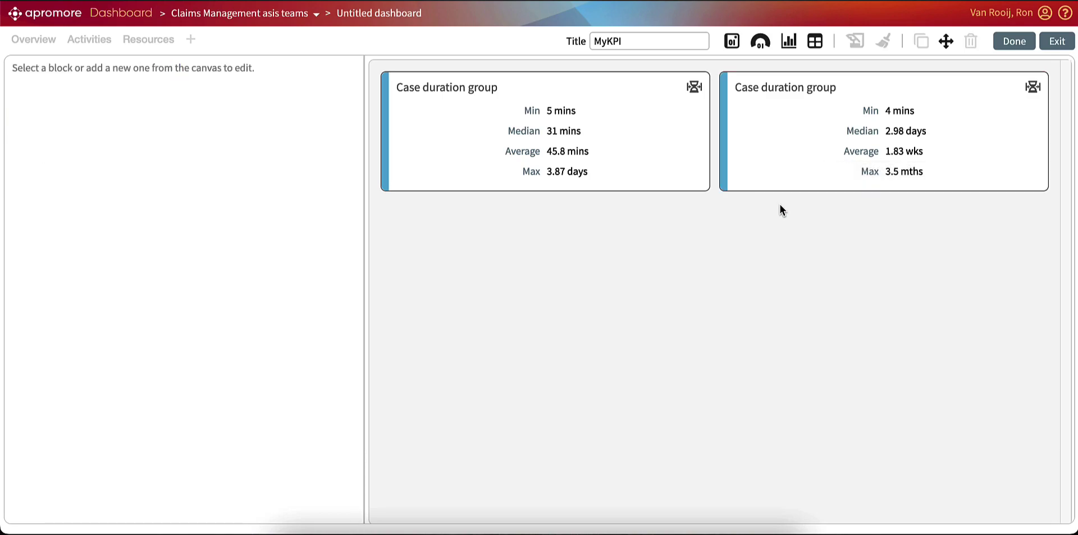
# Add a gauge block for Cases and apply a performance filter retaining cases with a case duration of at most 3 weeks
pyautogui.click(760, 42)
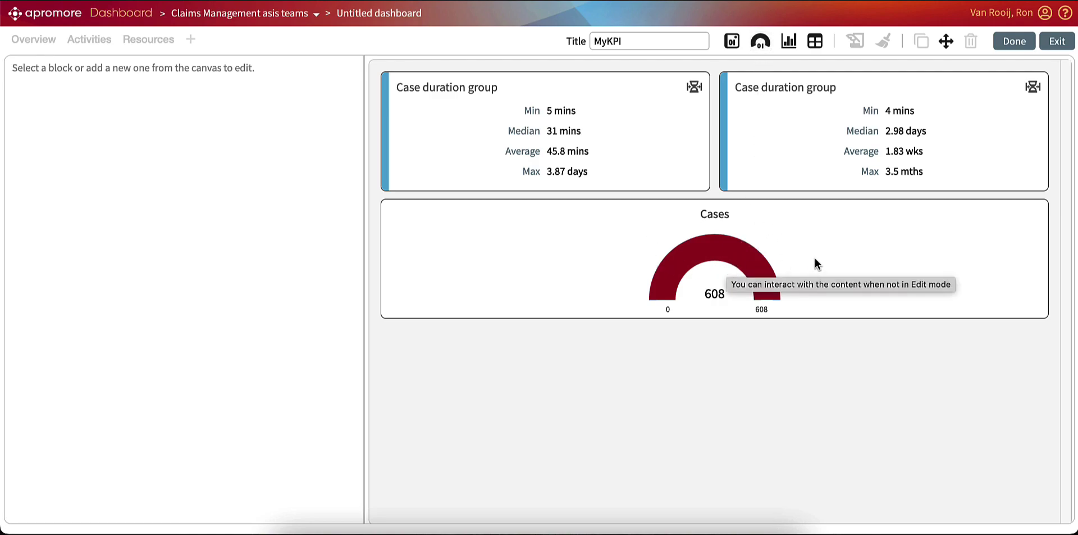
pyautogui.click(591, 250)
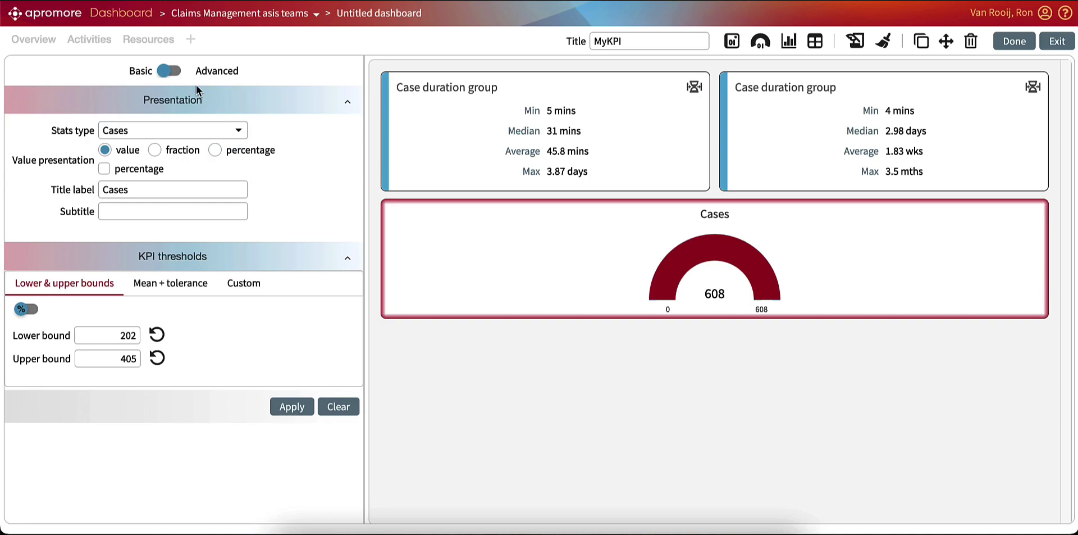
pyautogui.click(170, 71)
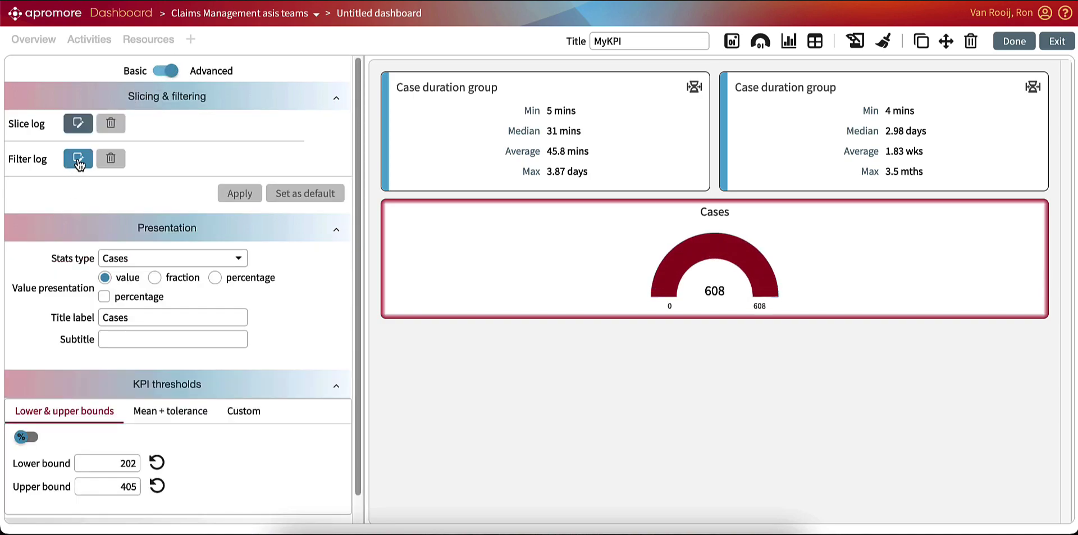
pyautogui.click(78, 158)
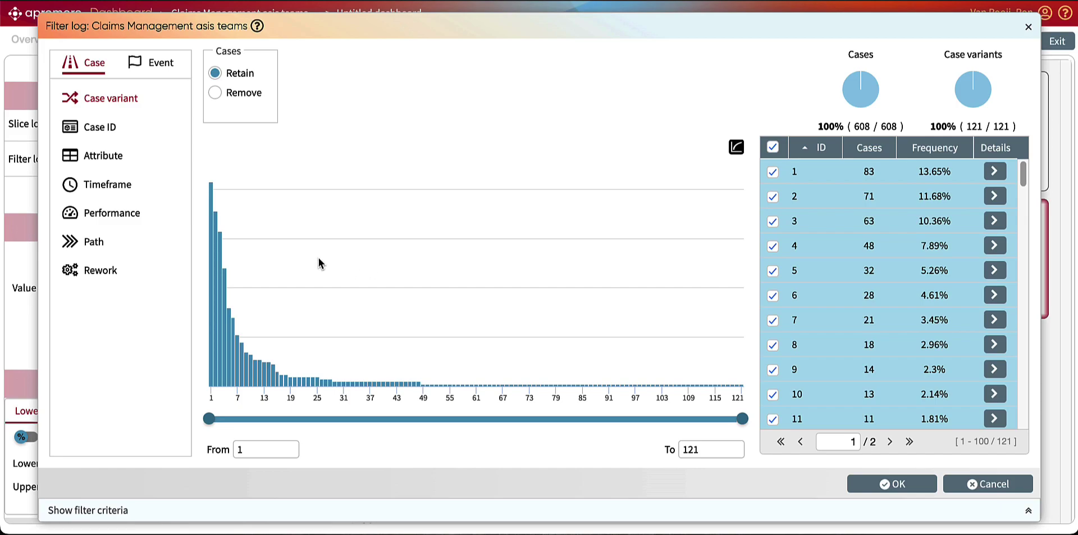
pyautogui.click(123, 219)
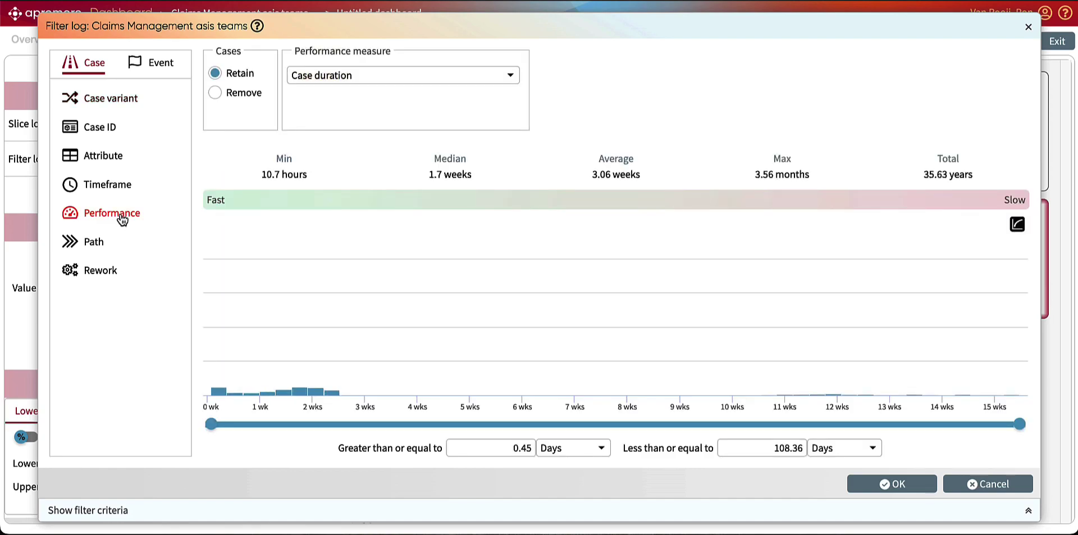
pyautogui.click(839, 450)
pyautogui.click(834, 344)
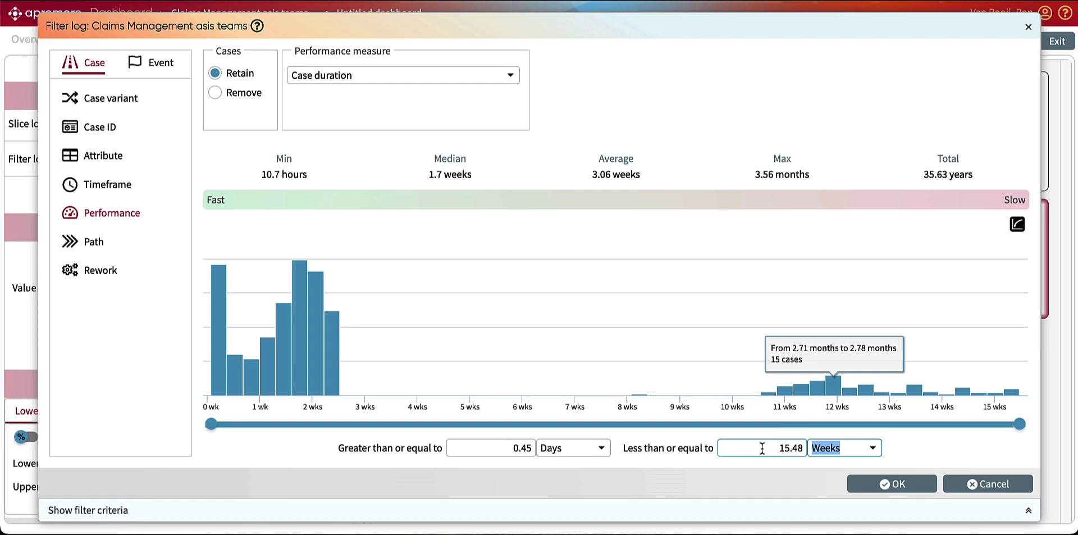
pyautogui.doubleClick(805, 446)
pyautogui.write('3')
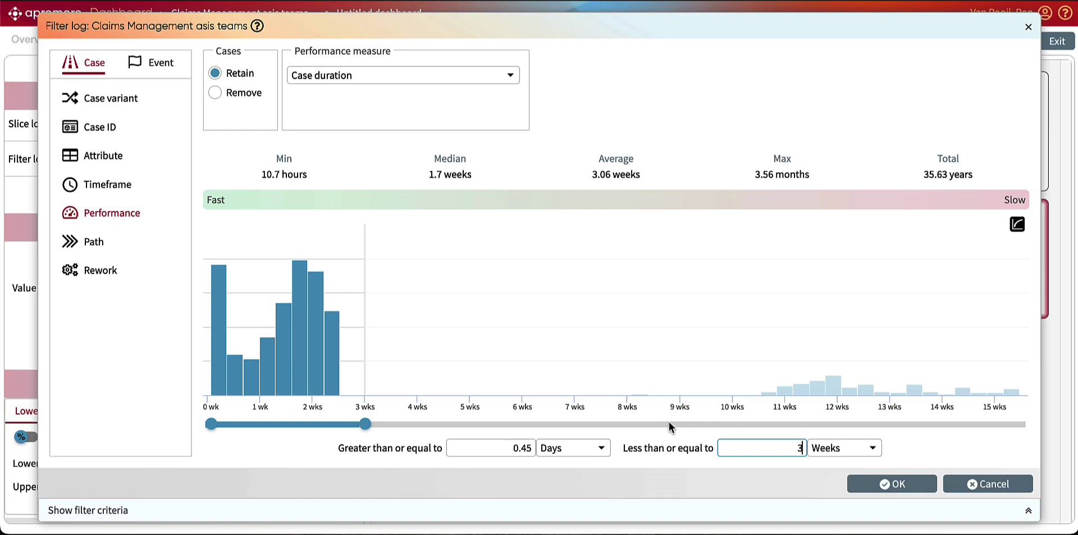
pyautogui.click(887, 484)
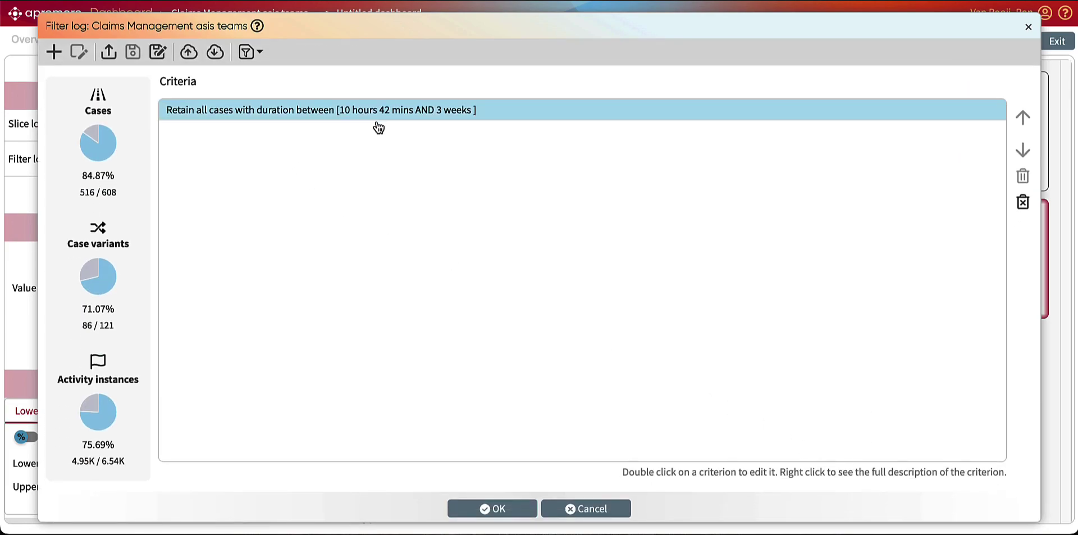
pyautogui.click(489, 508)
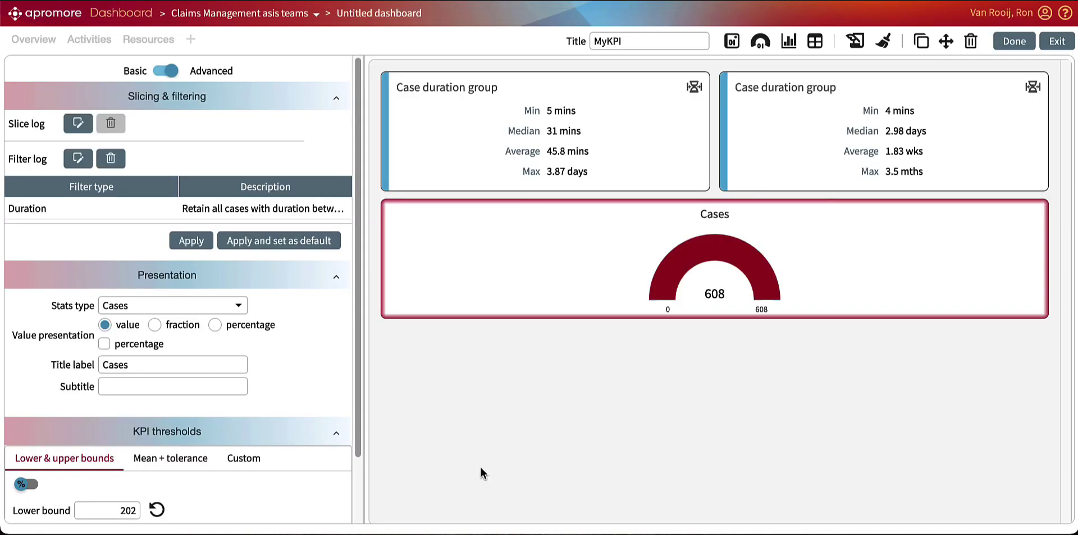
pyautogui.click(191, 241)
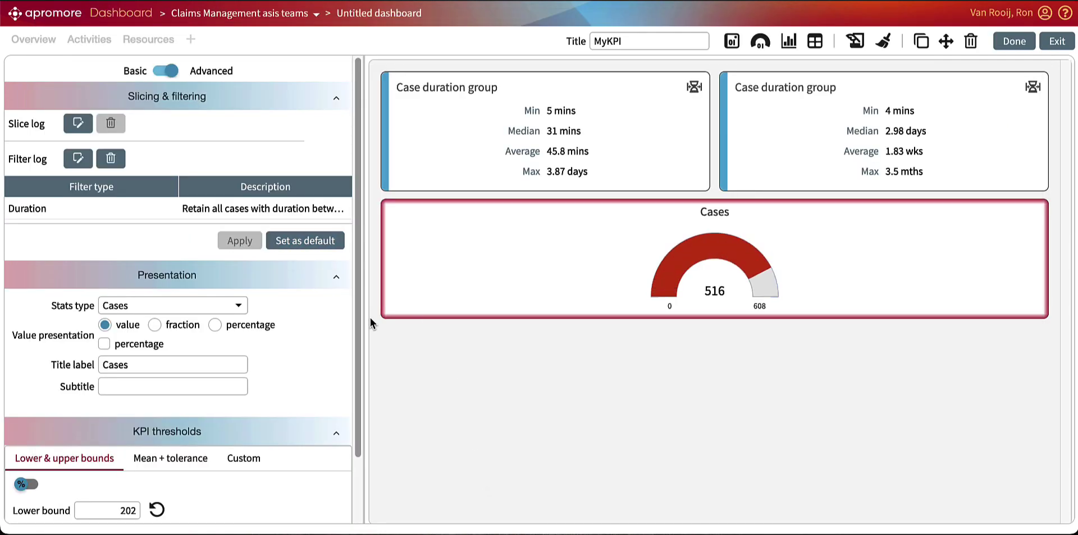
# Switch the Cases gauge's lower and upper KPI threshold bounds from absolute values to percentages and apply them
pyautogui.scroll(-2, 315, 317)
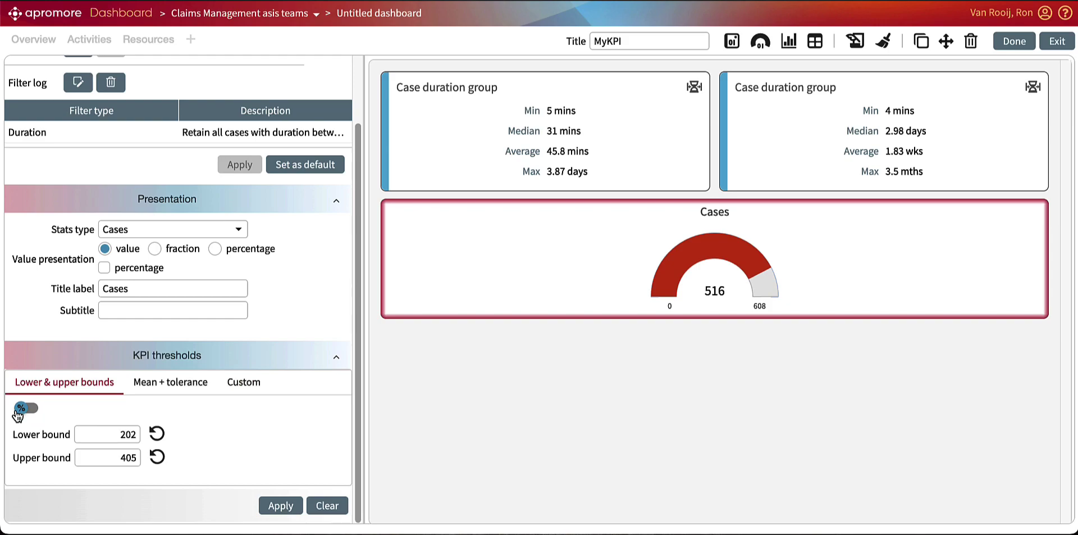
pyautogui.click(35, 411)
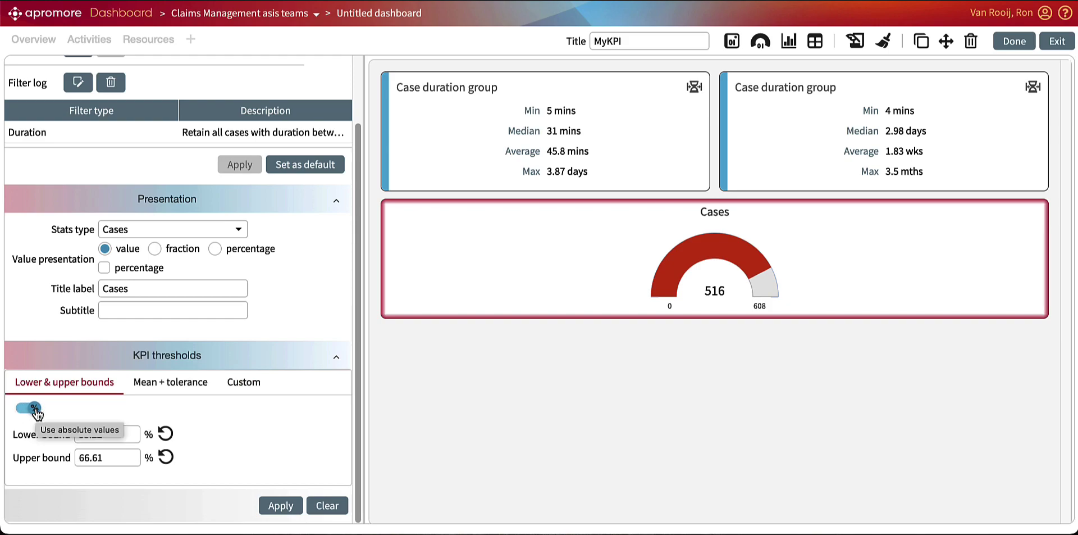
pyautogui.click(279, 507)
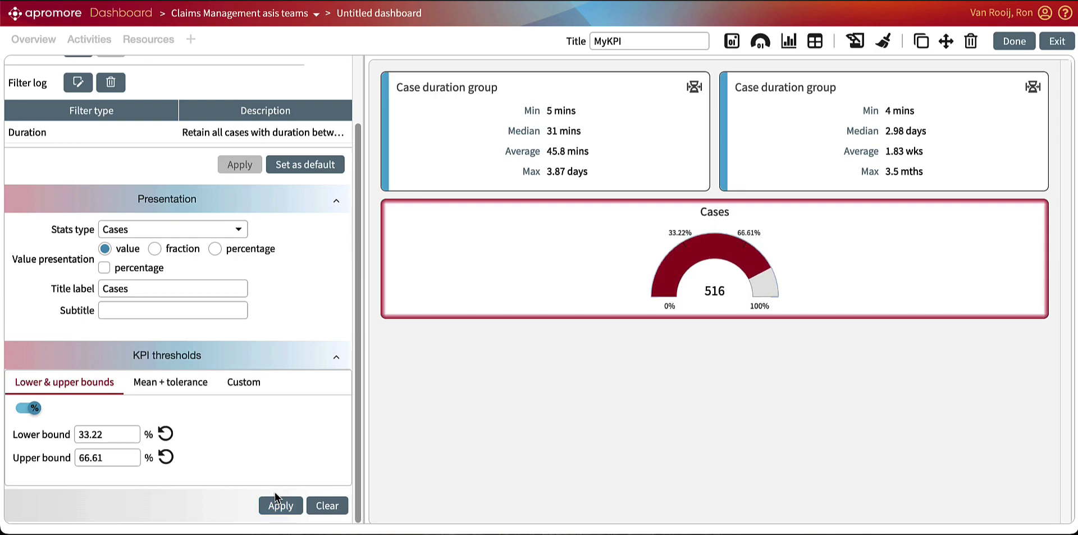
pyautogui.click(485, 401)
# Add a chart block below the Cases gauge and plot the case attribute Channel on its X-axis
pyautogui.click(788, 43)
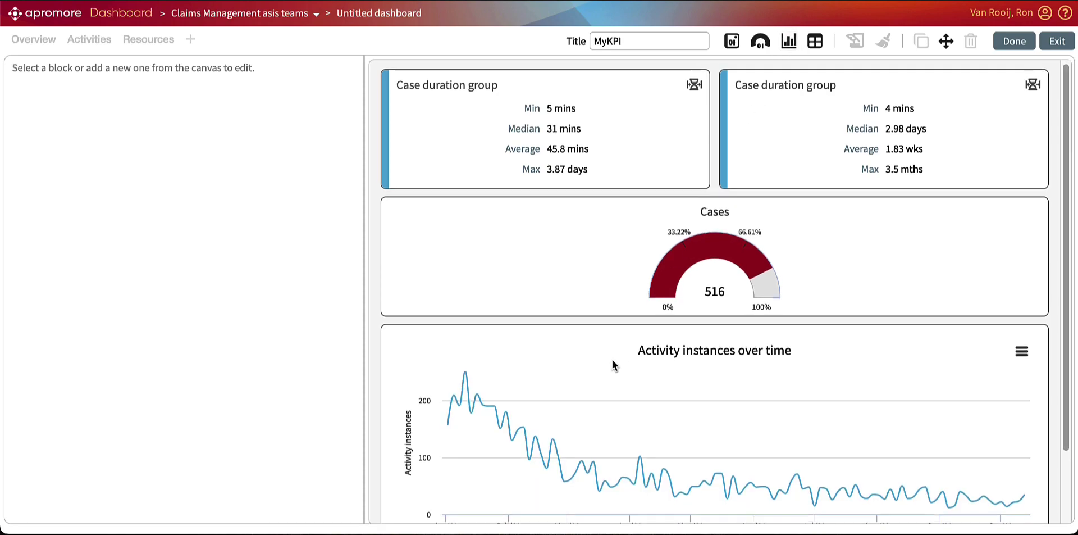
pyautogui.click(613, 364)
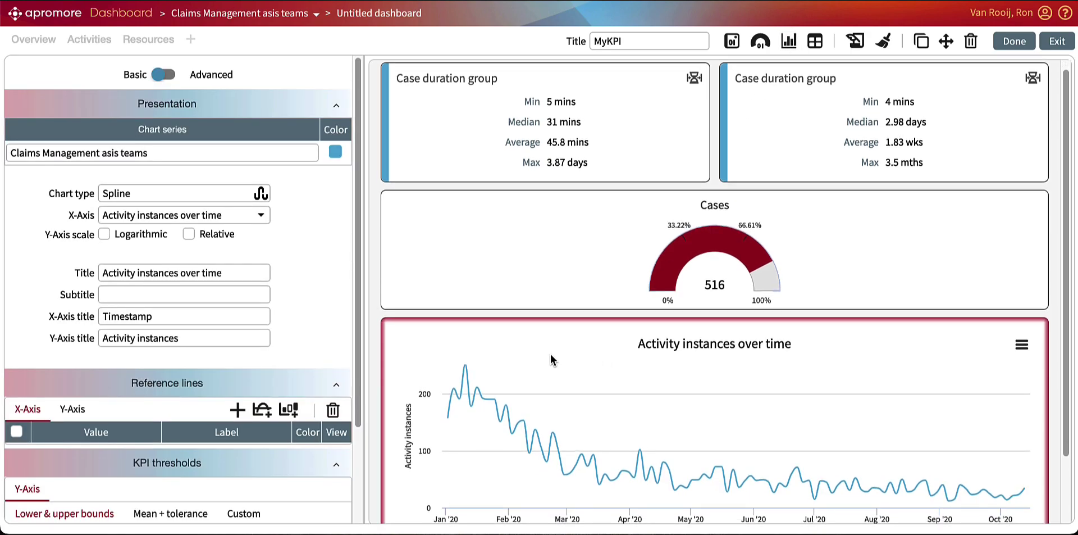
pyautogui.click(243, 222)
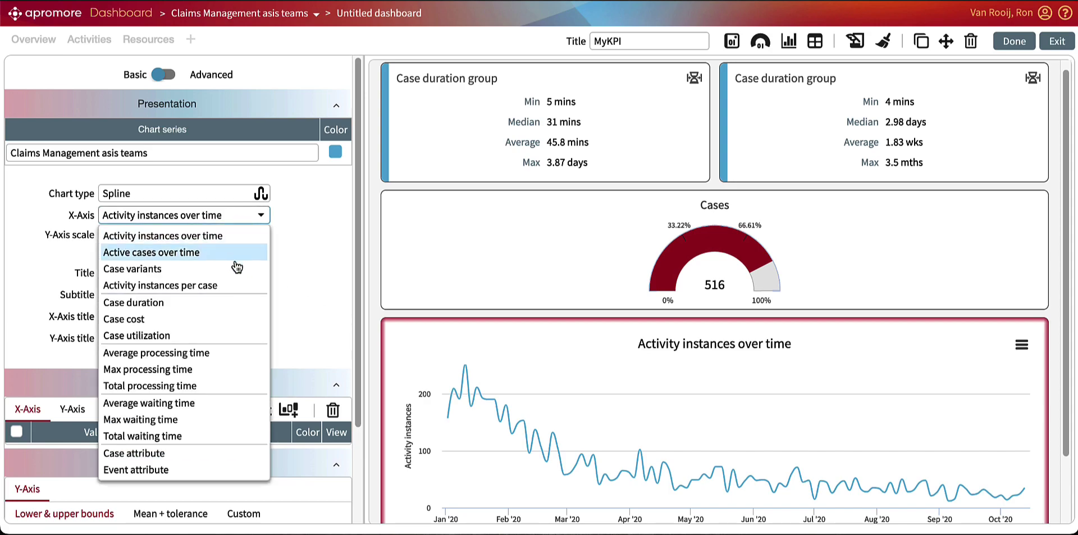
pyautogui.click(184, 452)
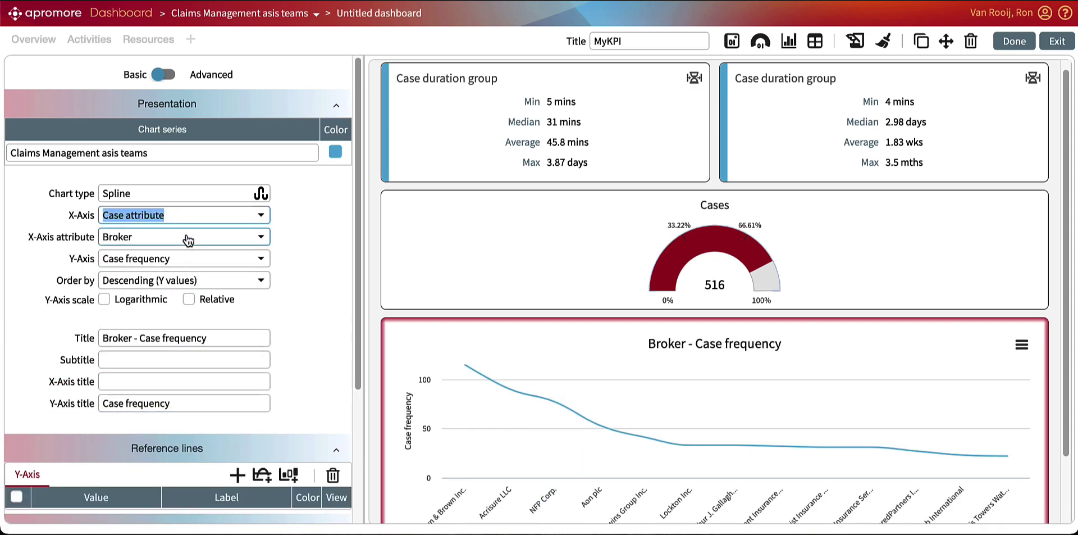
pyautogui.click(188, 238)
pyautogui.click(177, 274)
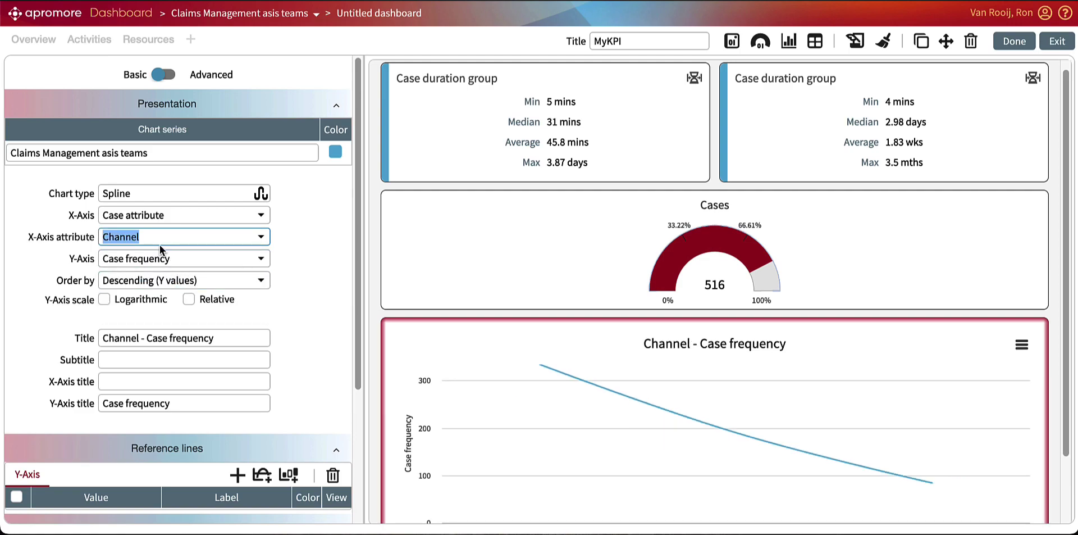
# Set the Channel chart's Y-axis to Case cost with Average aggregation and display it as a Column chart
pyautogui.click(214, 264)
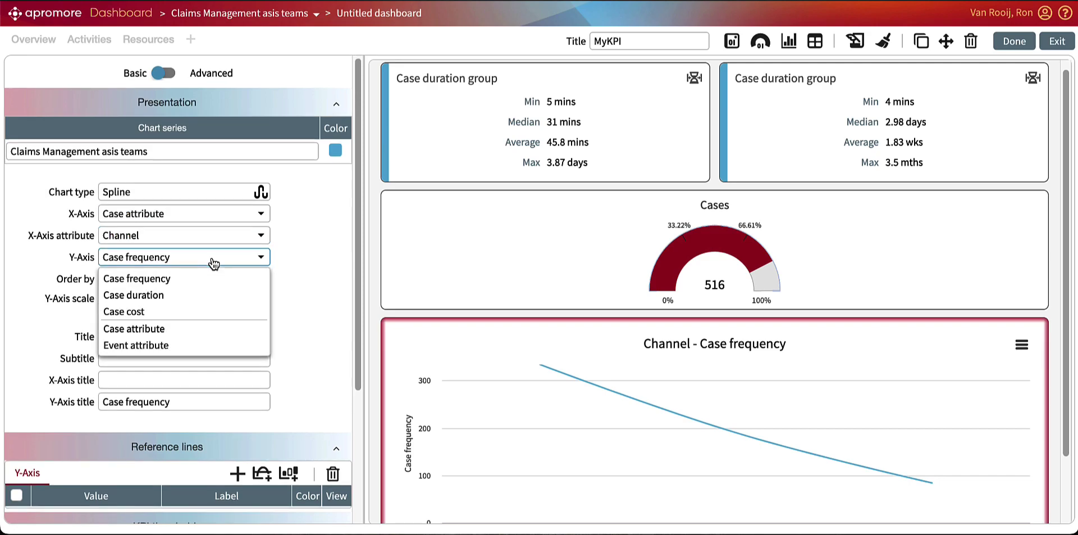
pyautogui.click(191, 311)
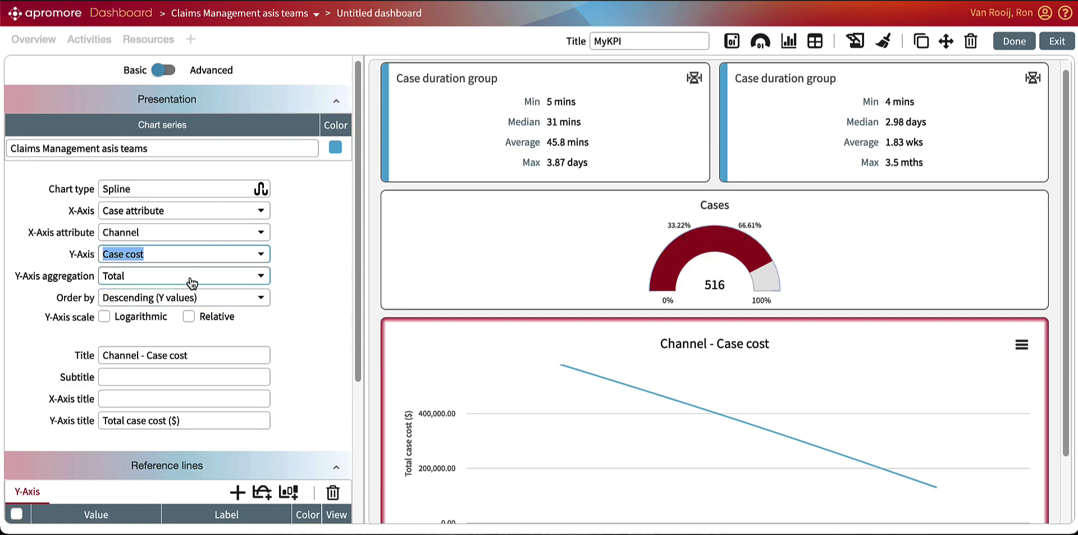
pyautogui.scroll(1, 185, 280)
pyautogui.click(179, 194)
pyautogui.click(201, 258)
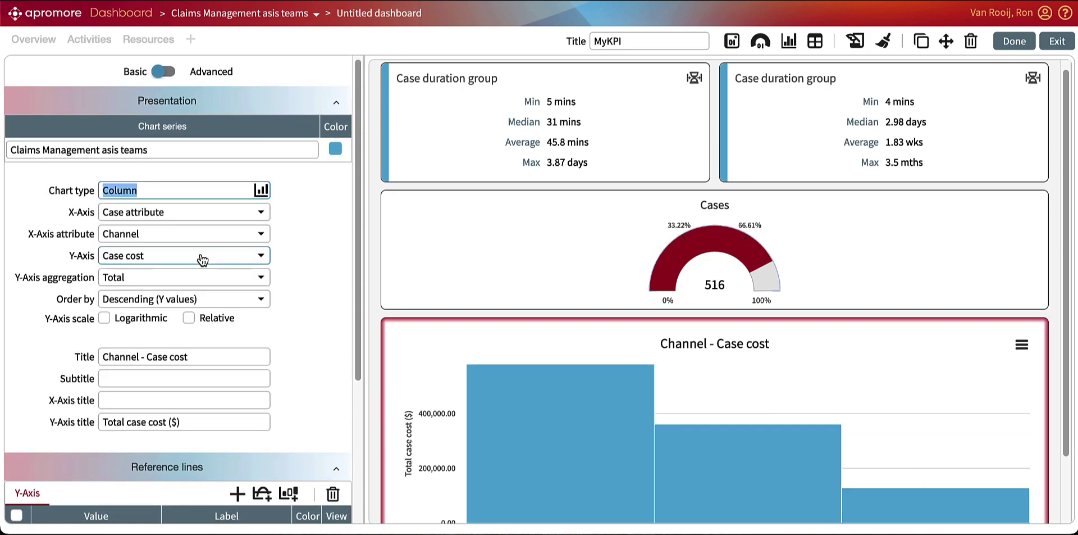
pyautogui.scroll(-2, 258, 329)
pyautogui.scroll(-2, 474, 369)
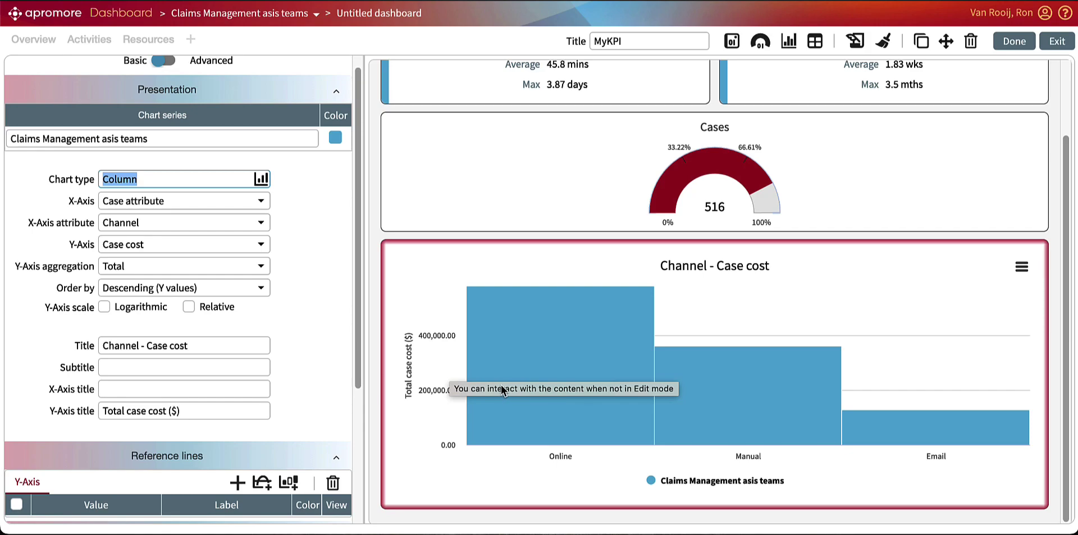
pyautogui.click(212, 270)
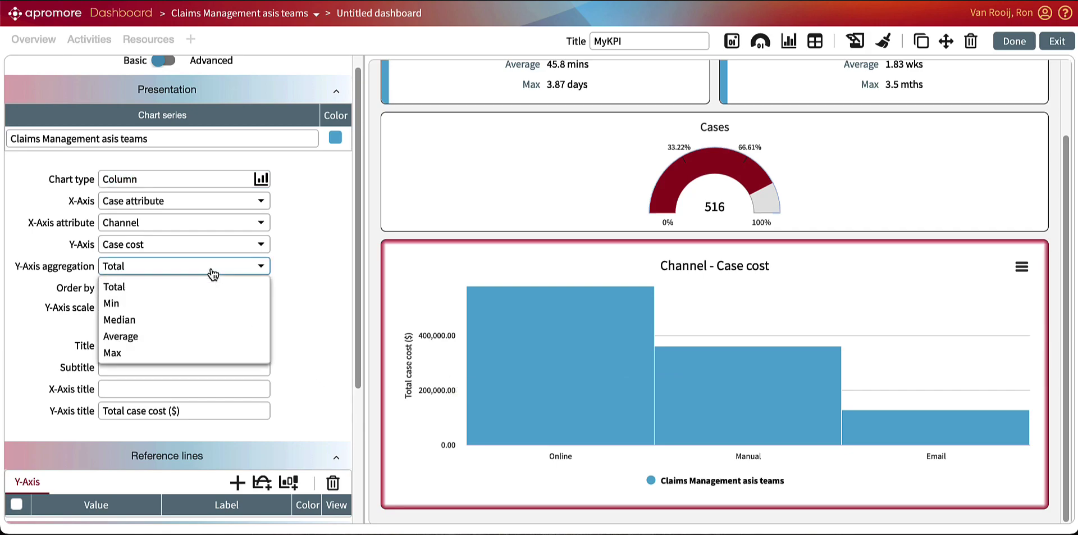
pyautogui.click(200, 336)
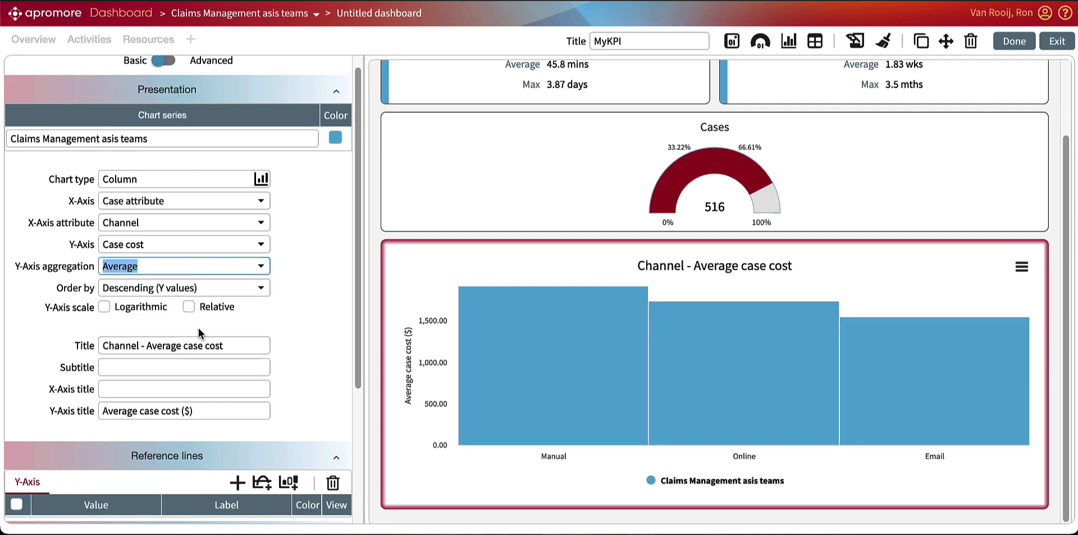
# Add a second chart block and plot the case attribute Channel on its X-axis
pyautogui.click(789, 41)
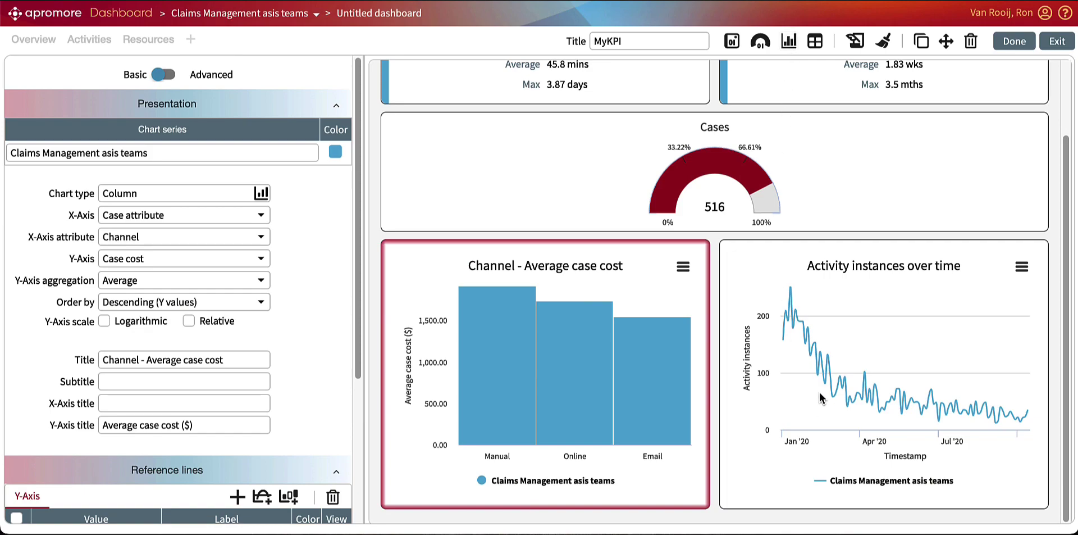
pyautogui.click(819, 398)
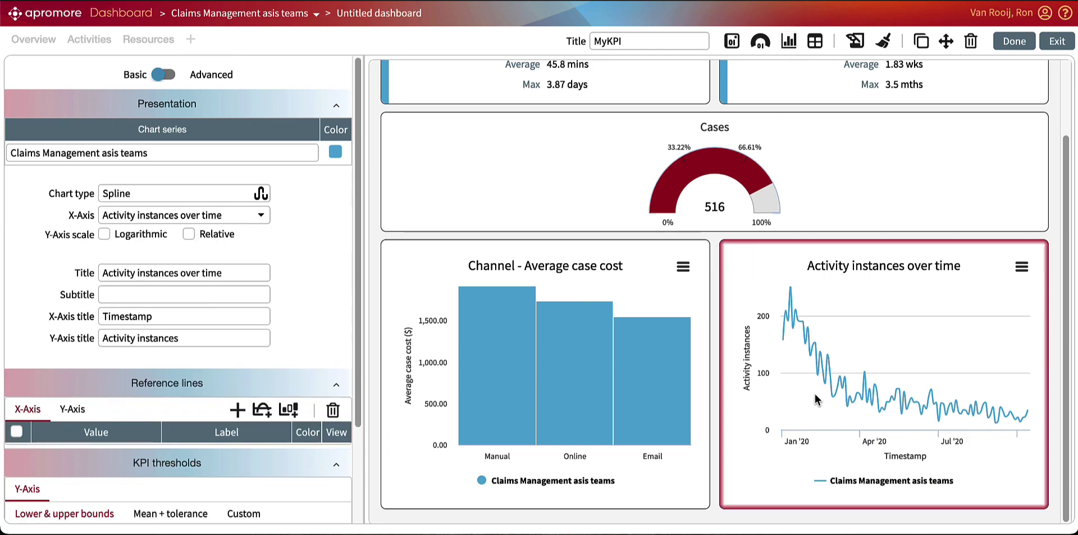
pyautogui.click(241, 217)
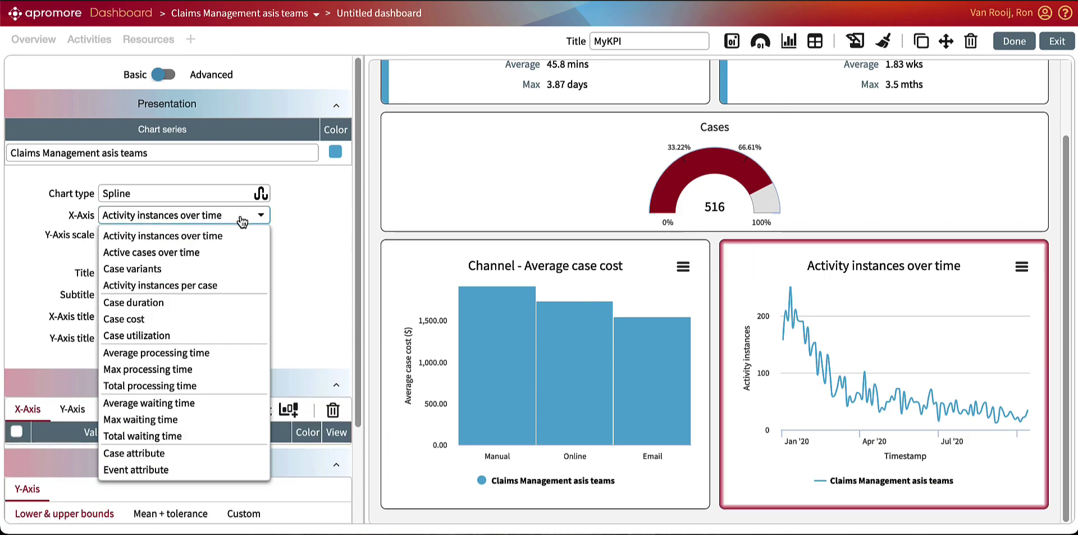
pyautogui.click(163, 453)
pyautogui.click(187, 259)
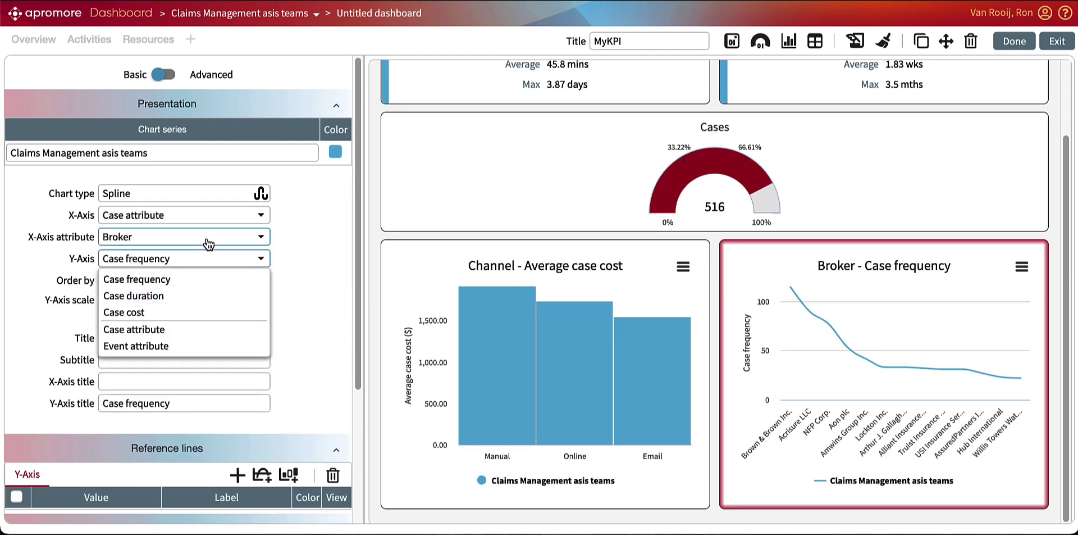
pyautogui.click(207, 238)
pyautogui.click(200, 274)
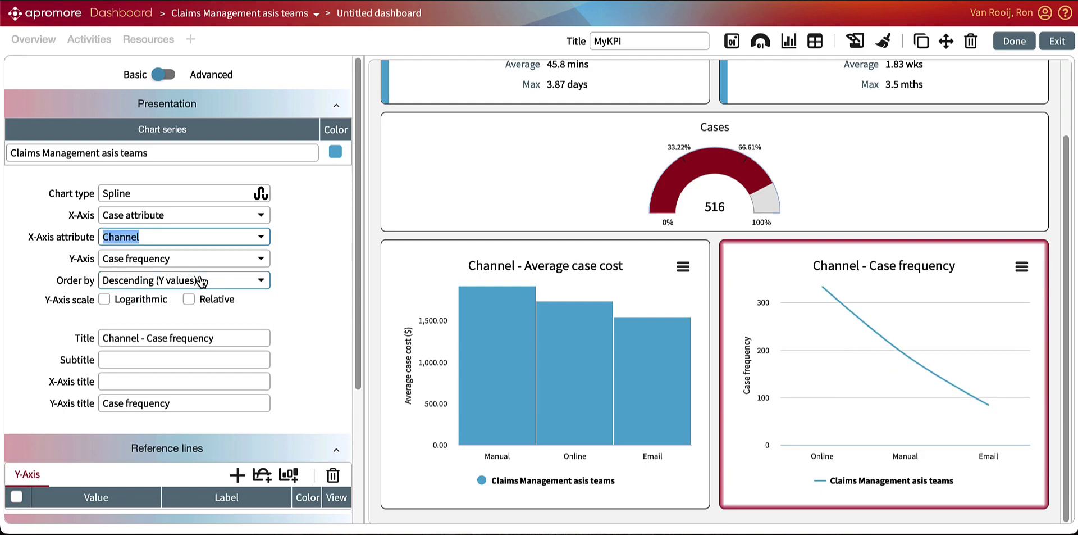
# Set the second chart's Y-axis to the case attribute Claim Value with Total aggregation
pyautogui.click(214, 262)
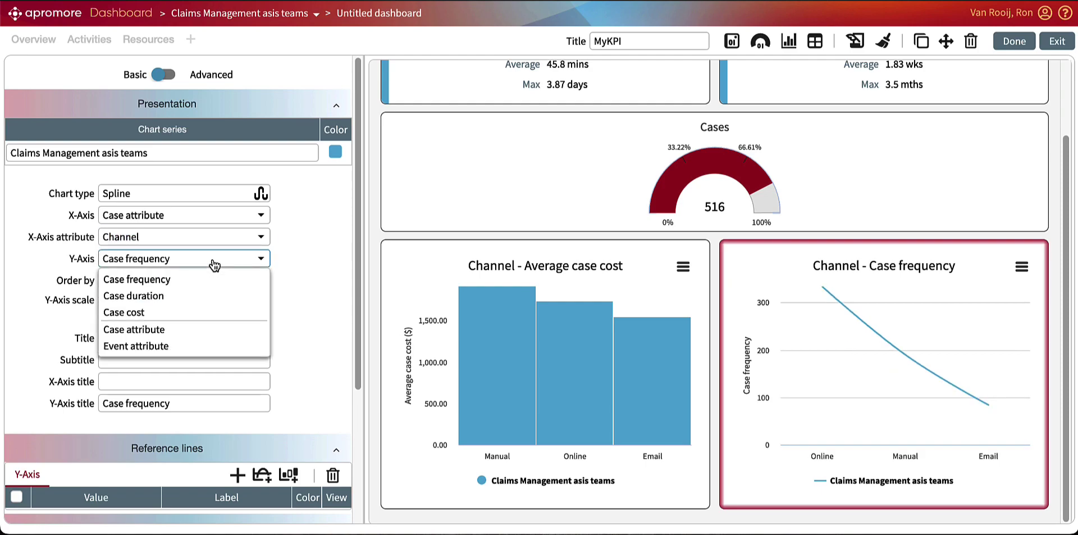
pyautogui.click(189, 335)
pyautogui.click(188, 284)
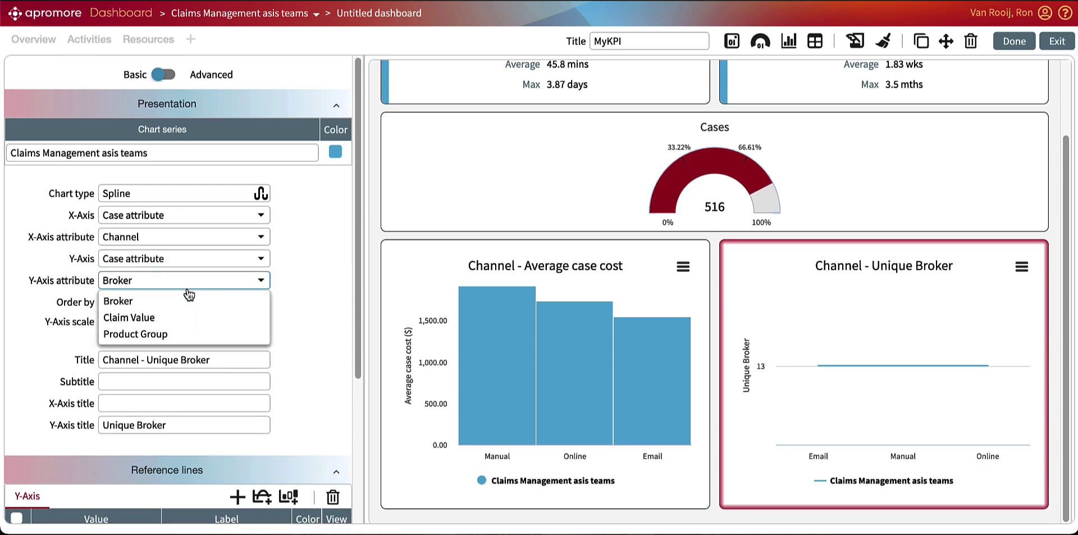
pyautogui.click(188, 318)
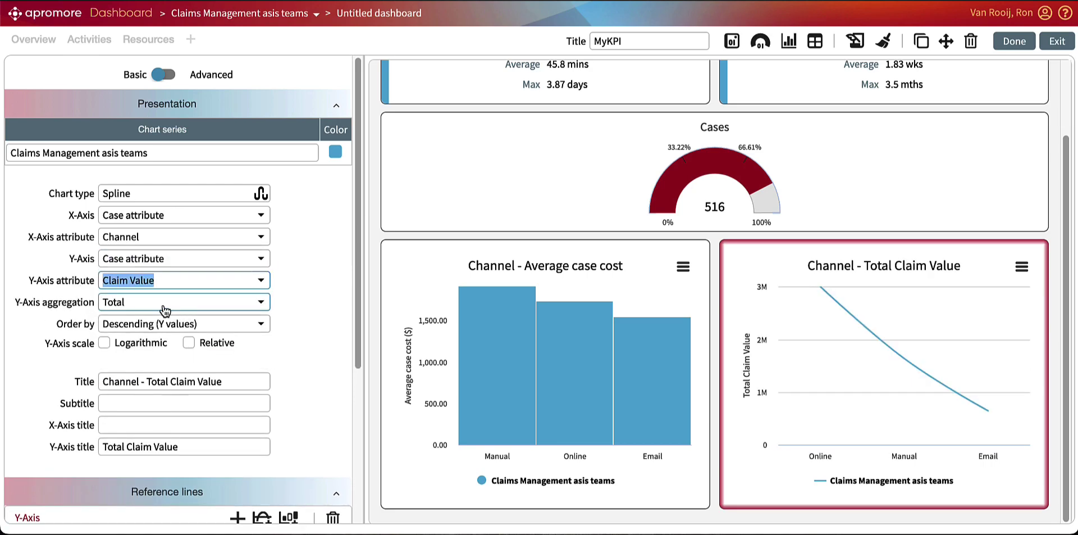
pyautogui.click(165, 308)
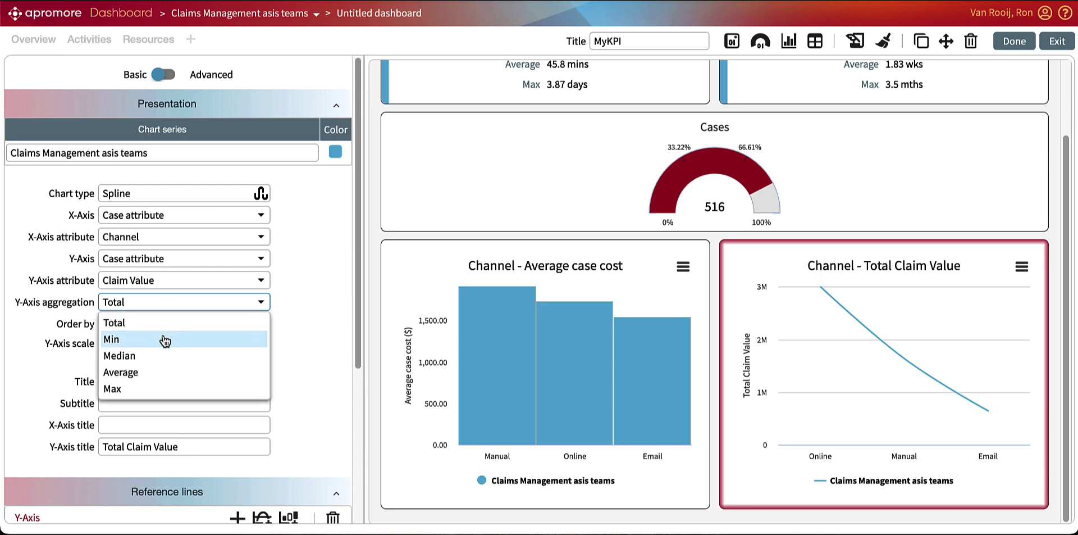
pyautogui.click(166, 323)
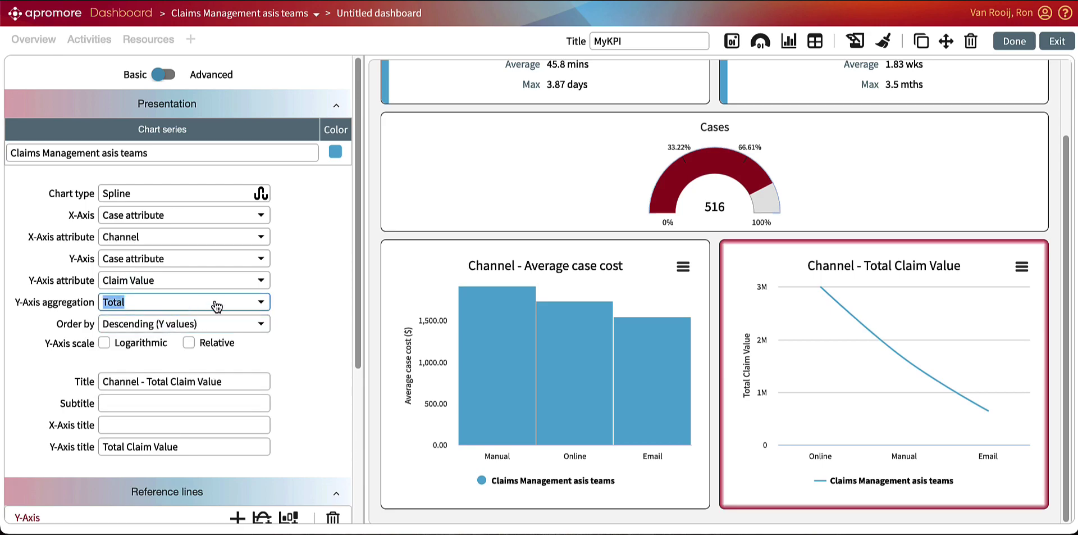
# Change the Channel total claim value chart to a Pie chart and deselect its block
pyautogui.click(262, 195)
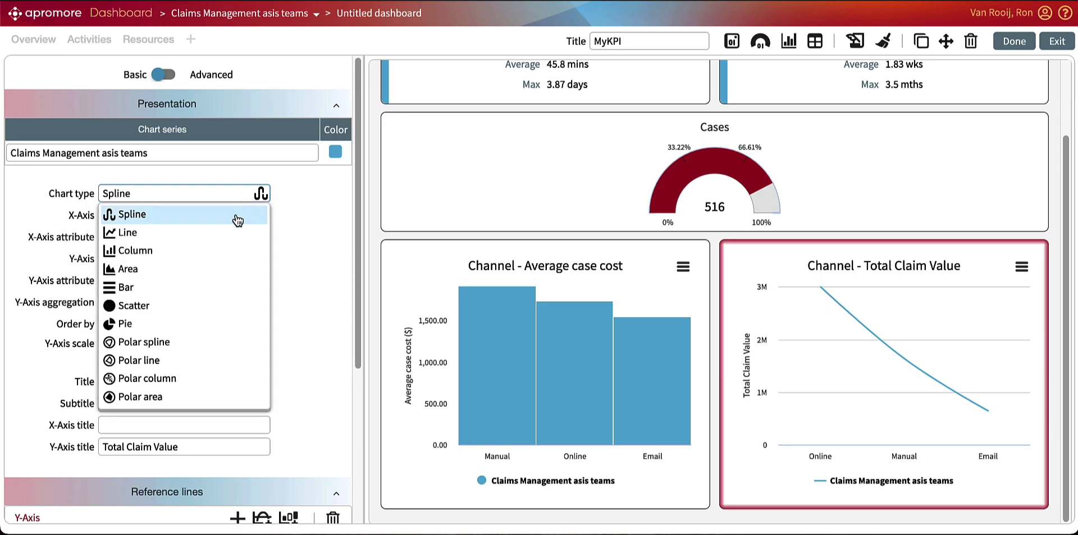
pyautogui.click(215, 323)
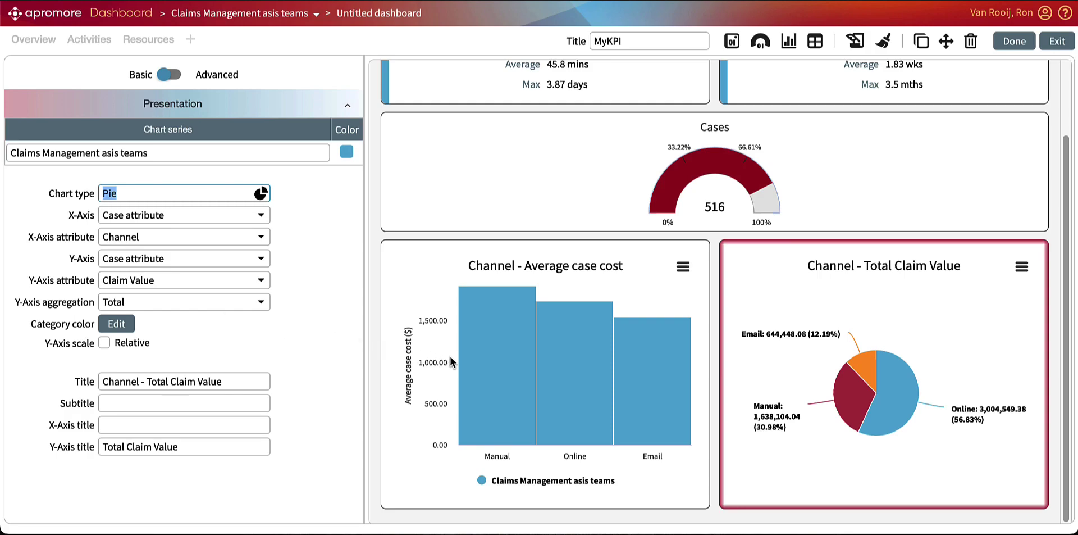
pyautogui.click(599, 517)
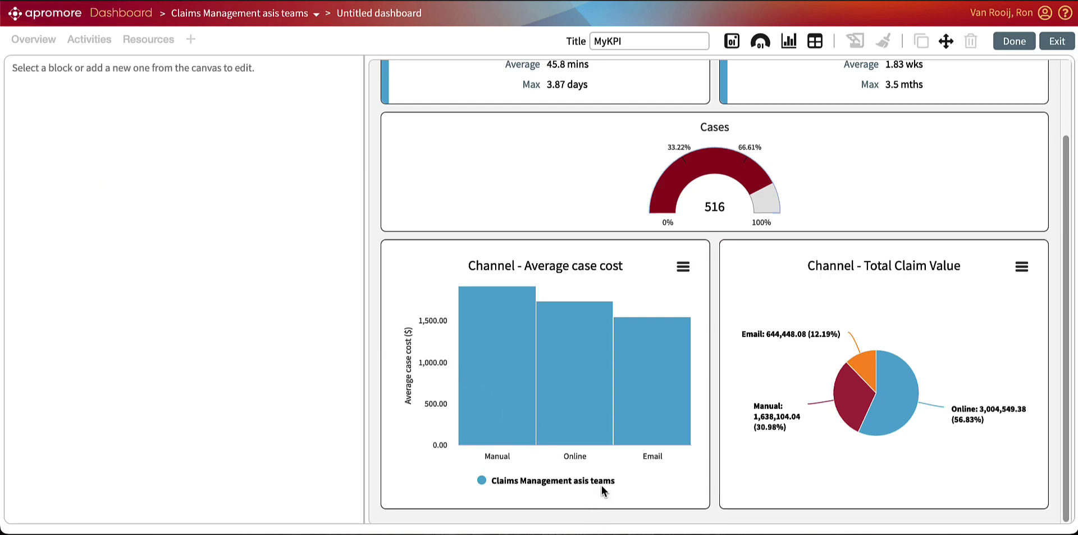
# Add a third chart block below the other two charts and set its X-axis to Event attribute
pyautogui.click(790, 41)
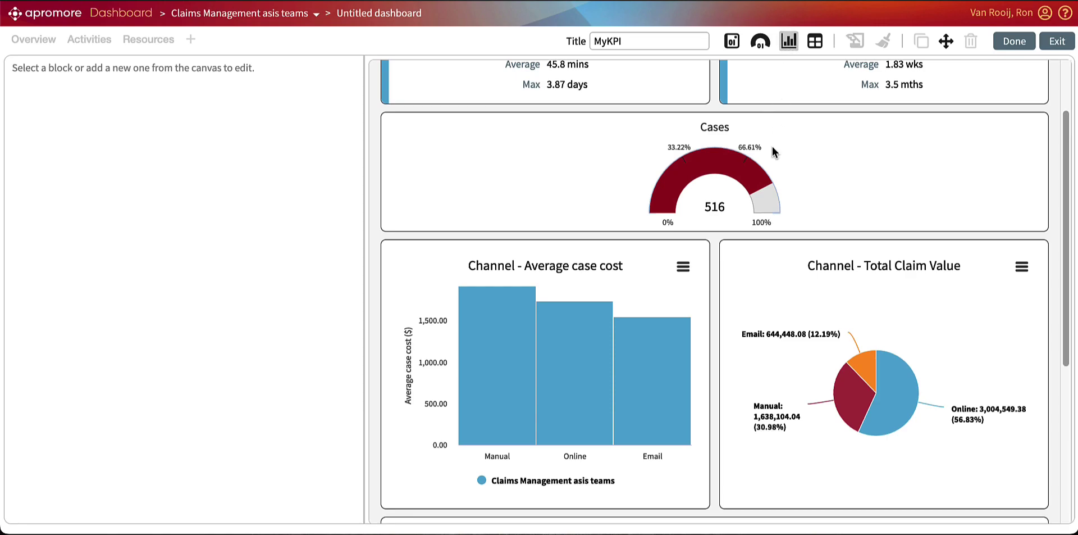
pyautogui.scroll(-5, 742, 208)
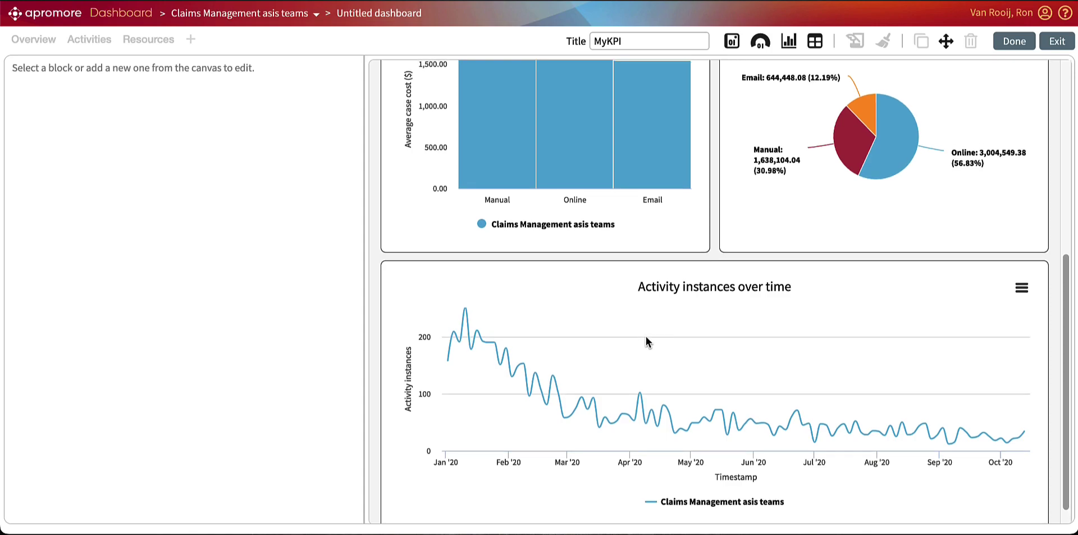
pyautogui.click(645, 334)
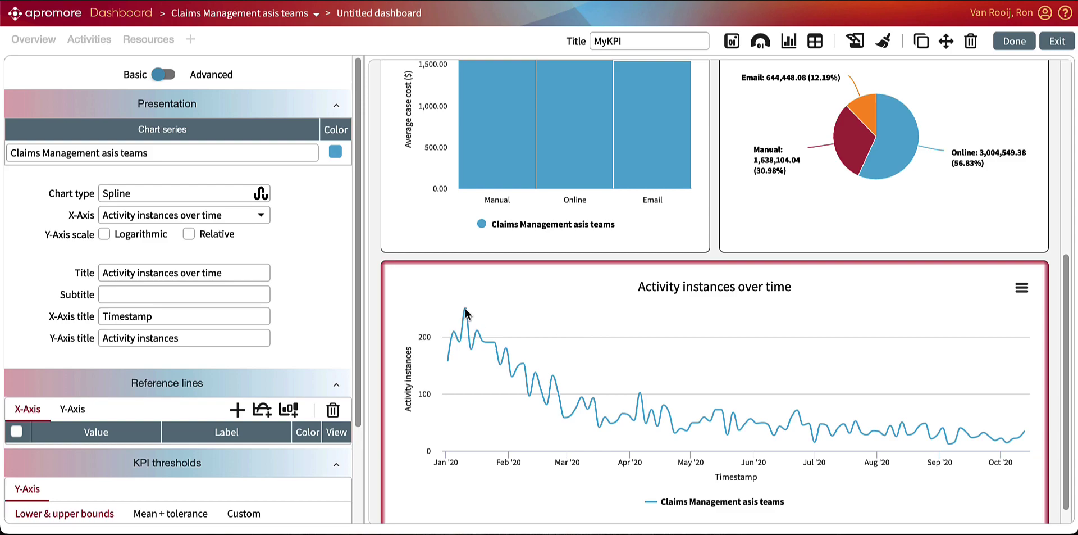
pyautogui.click(246, 216)
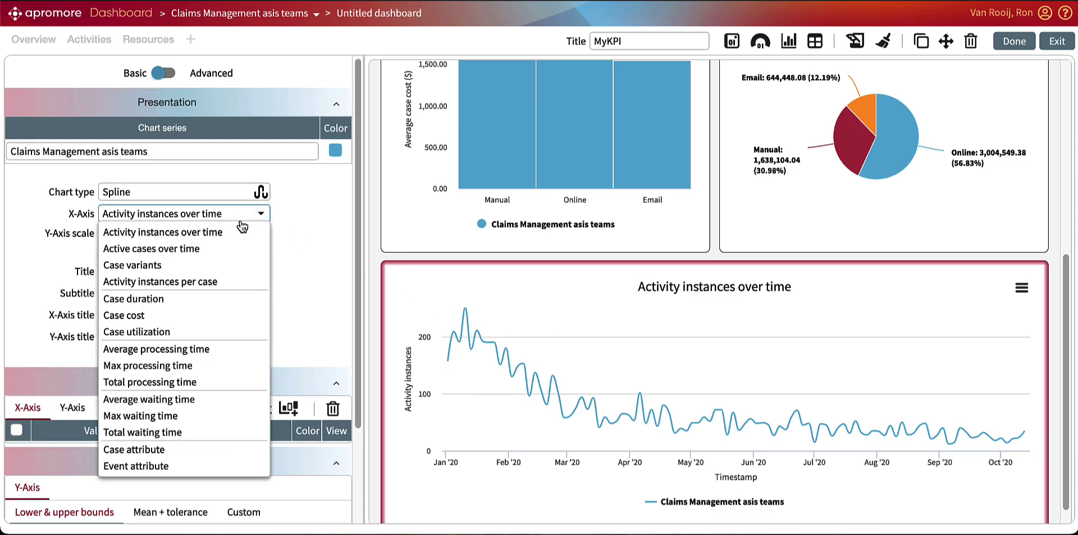
pyautogui.click(212, 466)
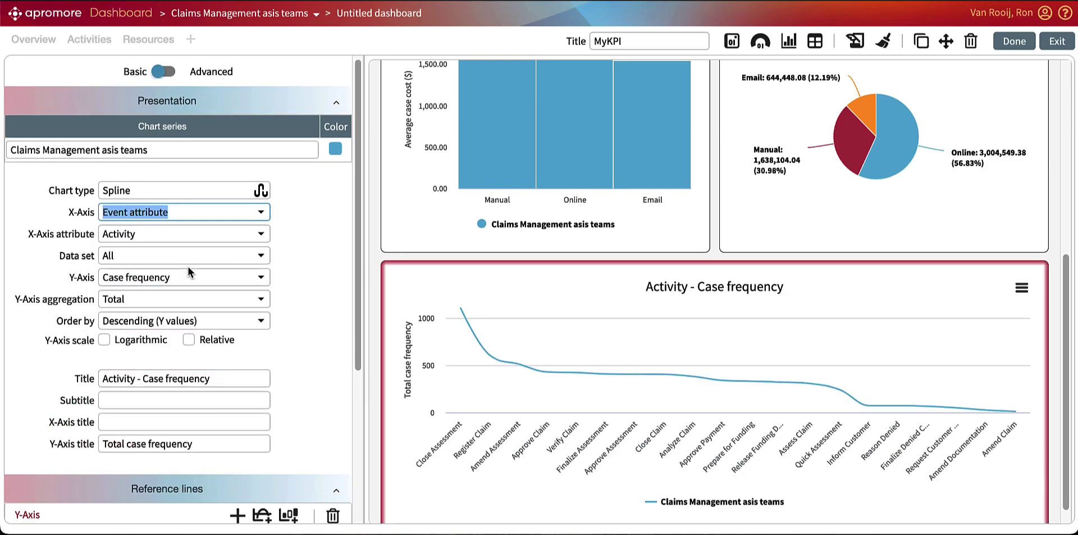
# Set the third chart's Y-axis to the event attribute Team and display it as a Heat map
pyautogui.click(188, 279)
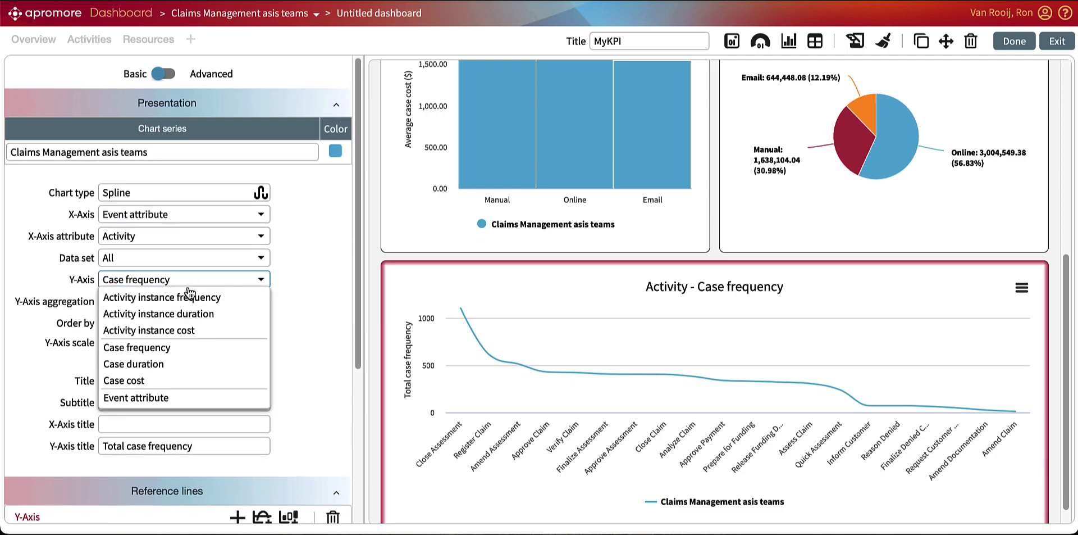
pyautogui.click(179, 397)
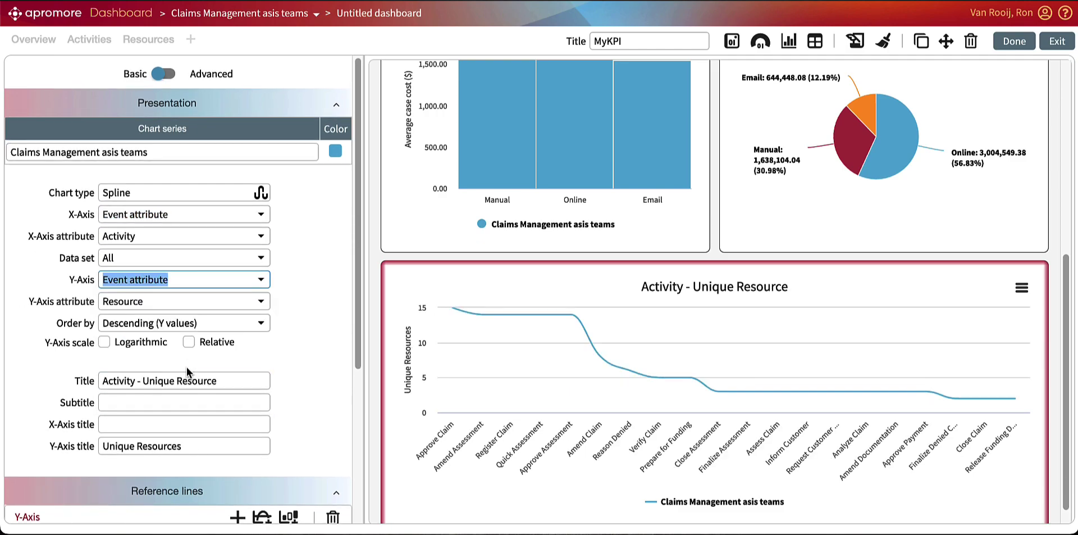
pyautogui.click(184, 306)
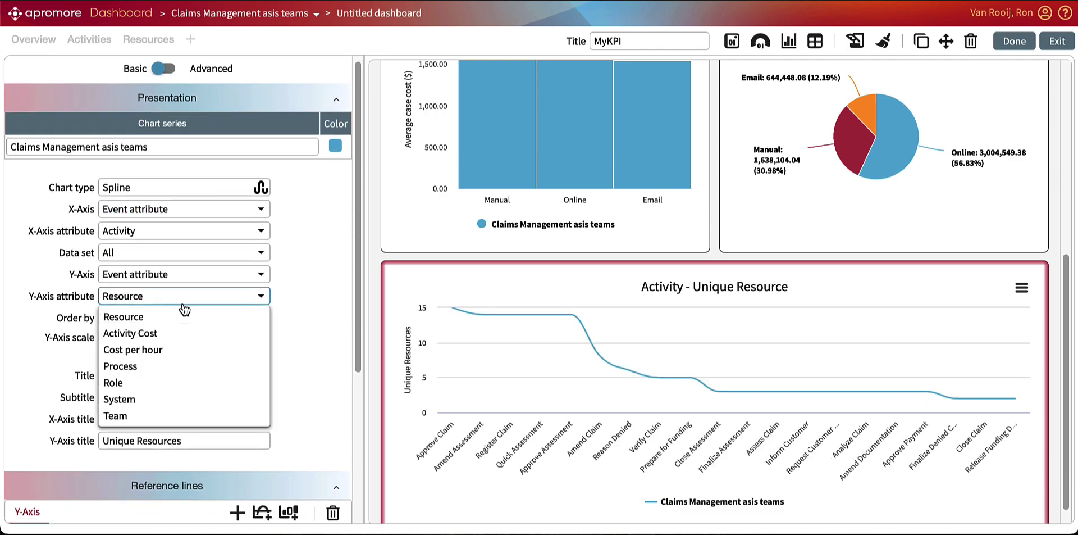
pyautogui.click(153, 416)
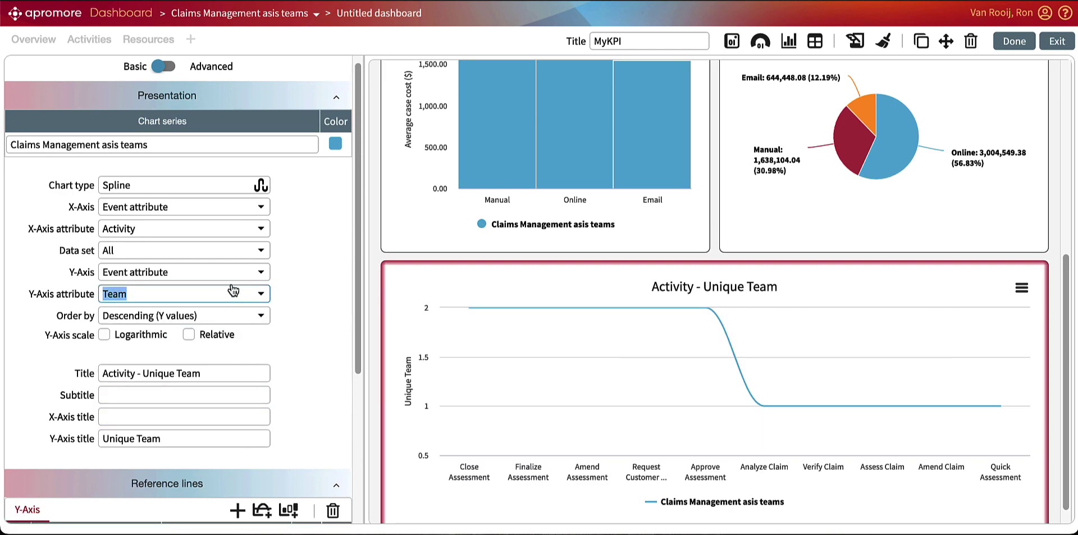
pyautogui.click(262, 188)
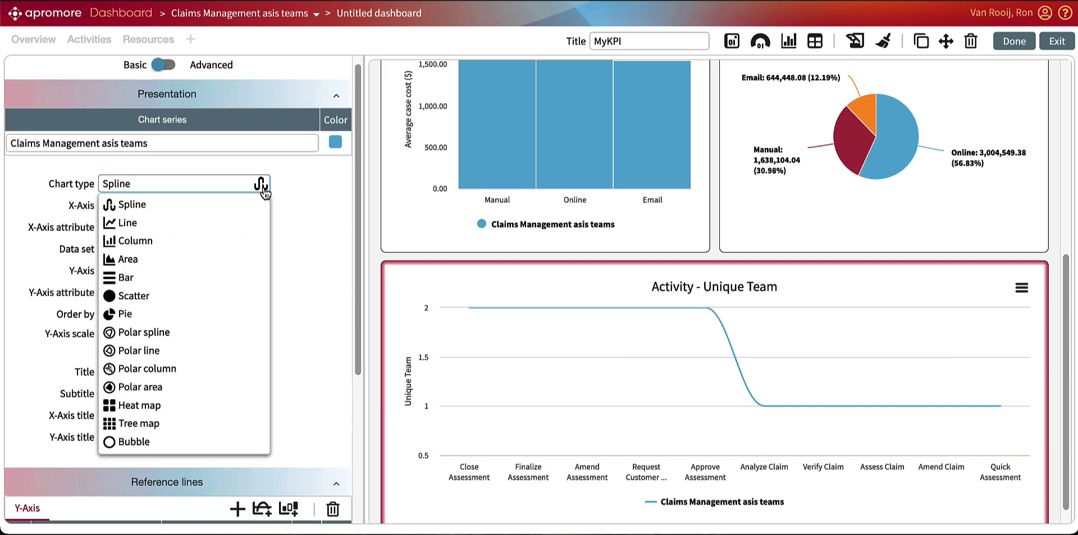
pyautogui.click(160, 406)
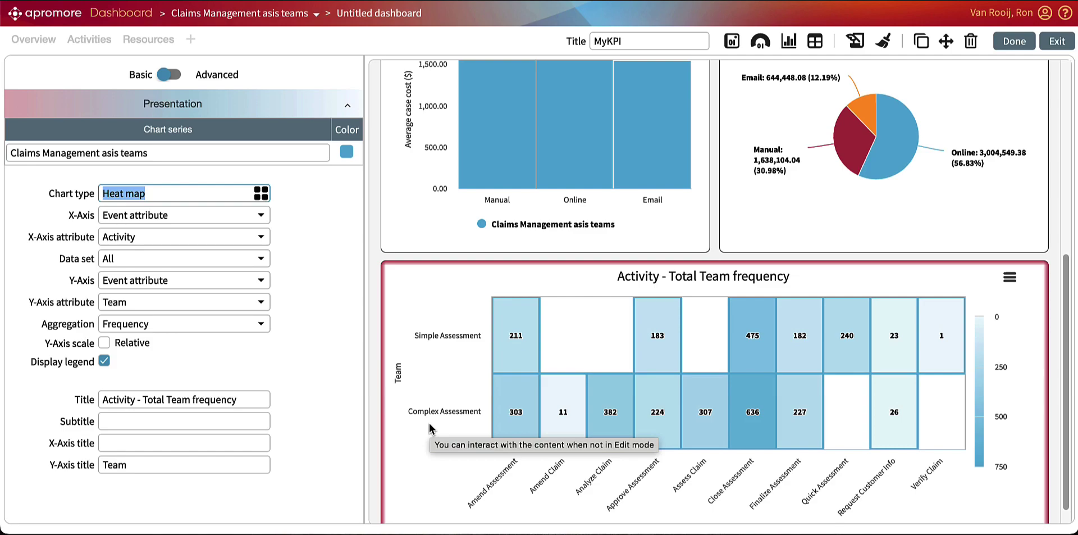
# Set the Team heat map's aggregation to Average duration and change its series color to dark red
pyautogui.click(226, 325)
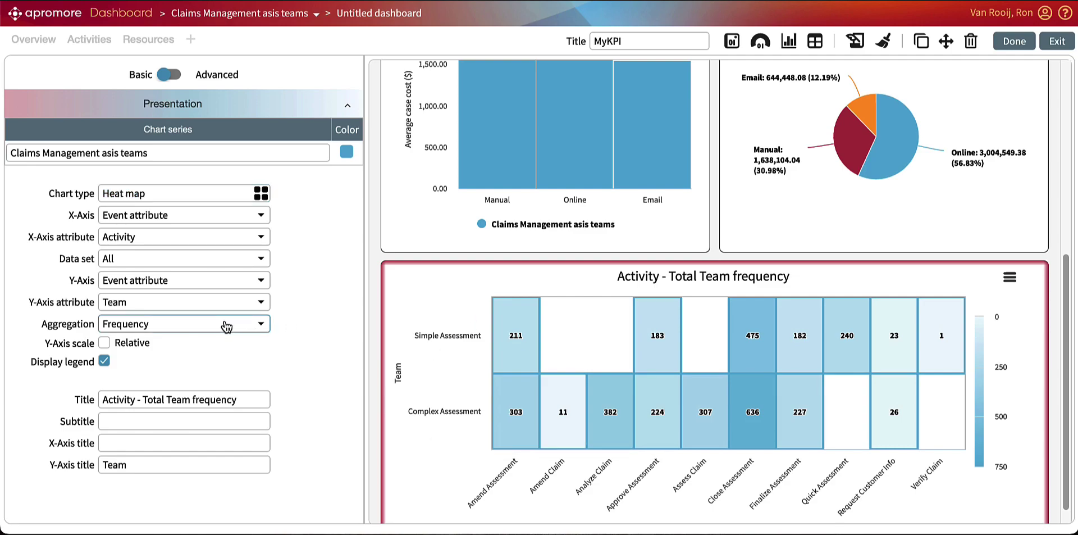
pyautogui.click(226, 326)
pyautogui.click(200, 419)
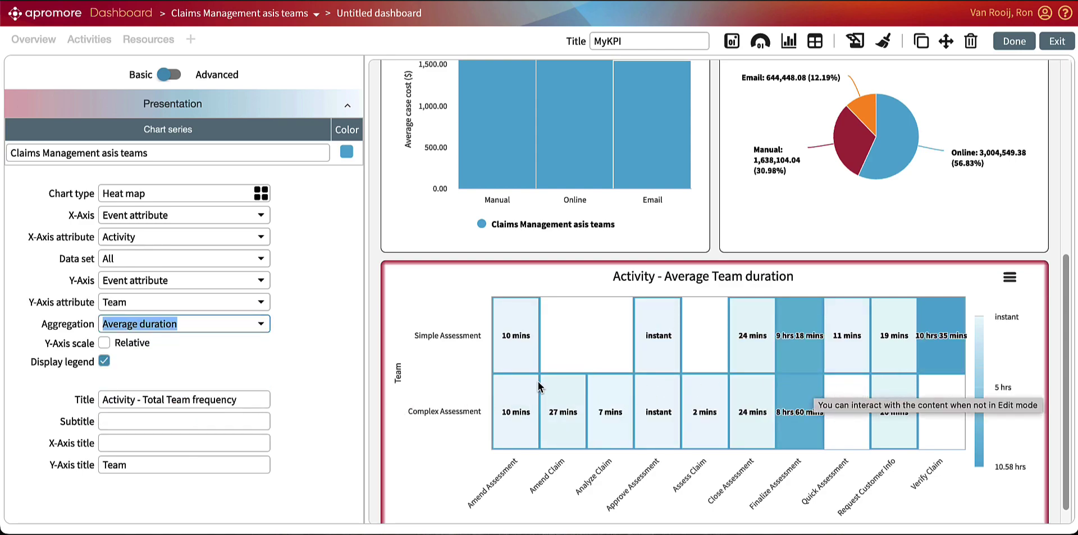
pyautogui.click(347, 152)
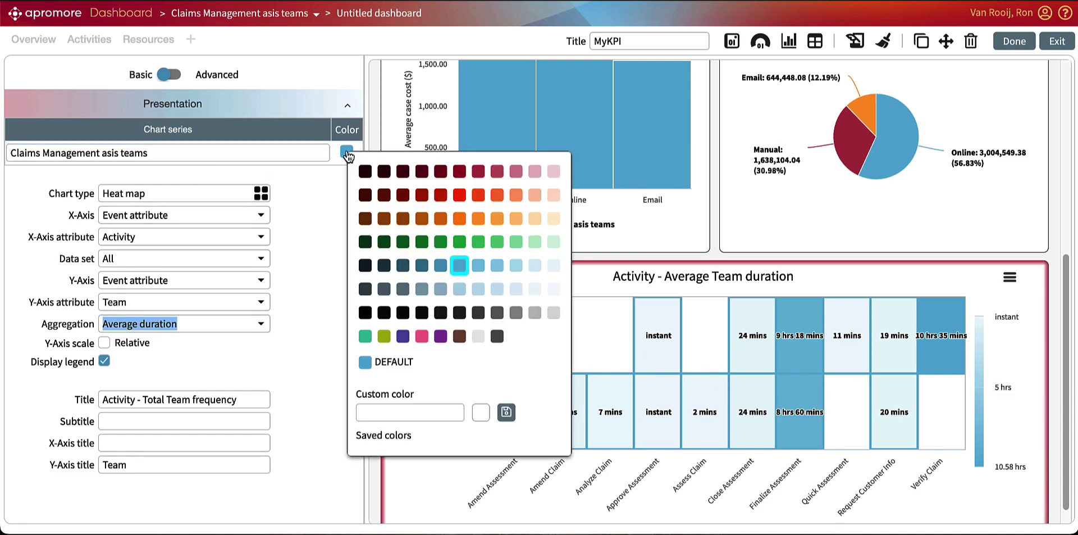
pyautogui.click(461, 172)
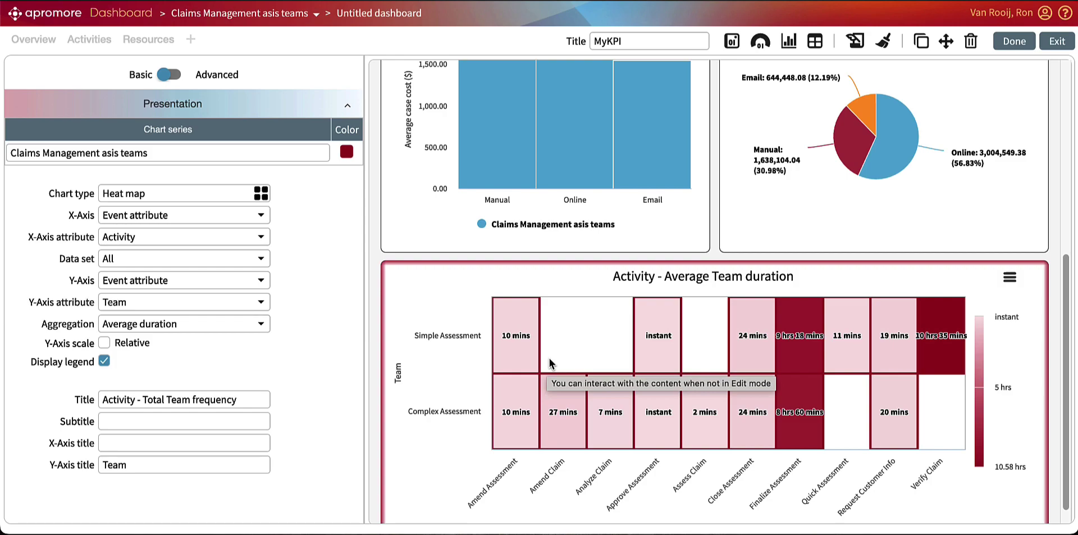
# Finish editing the MyKPI tab and save the dashboard under the name MyNewKPIs
pyautogui.click(1013, 42)
pyautogui.moveTo(532, 174); pyautogui.dragTo(406, 172)
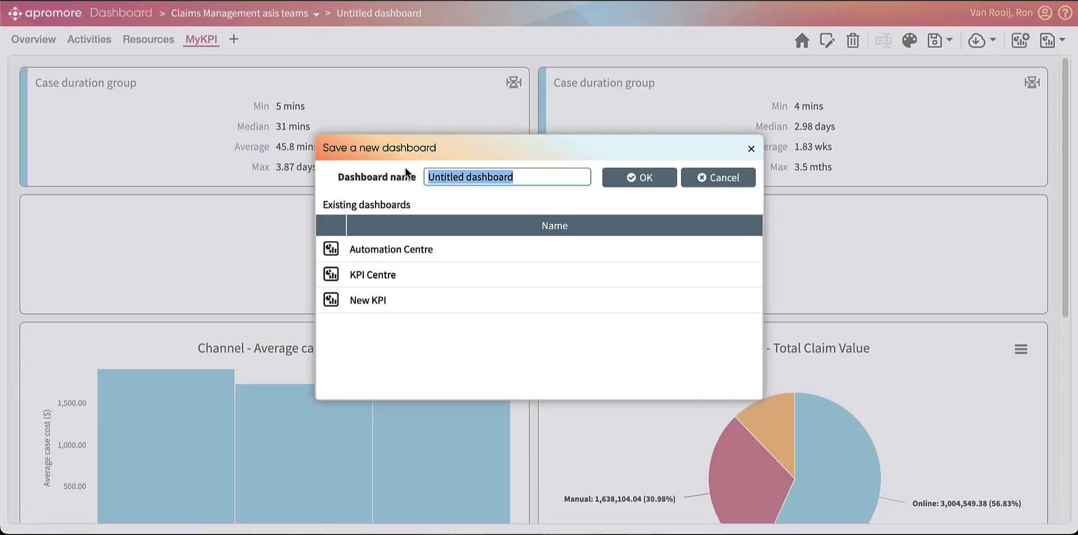
pyautogui.write('MyNewKPIs')
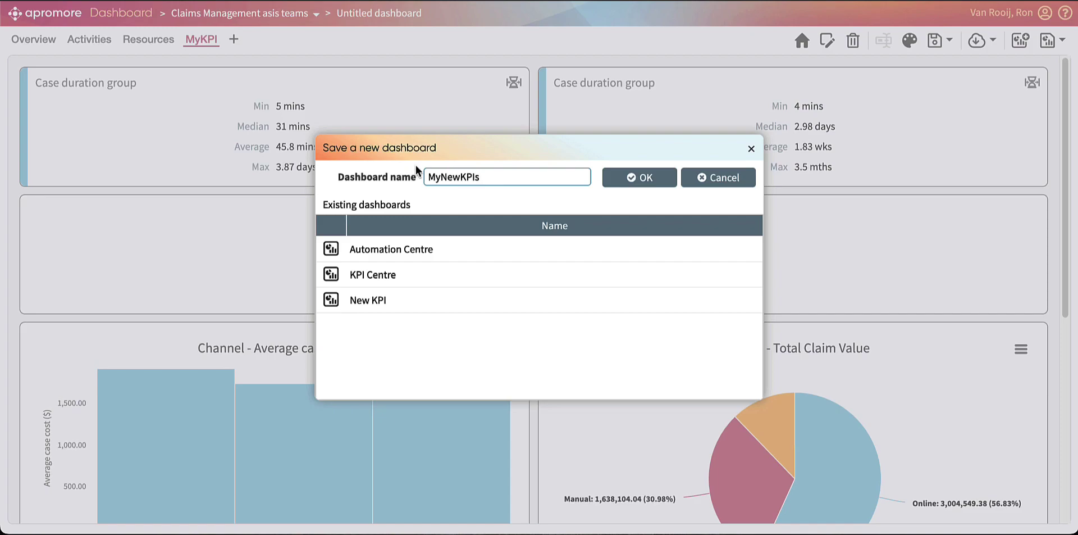
pyautogui.click(630, 175)
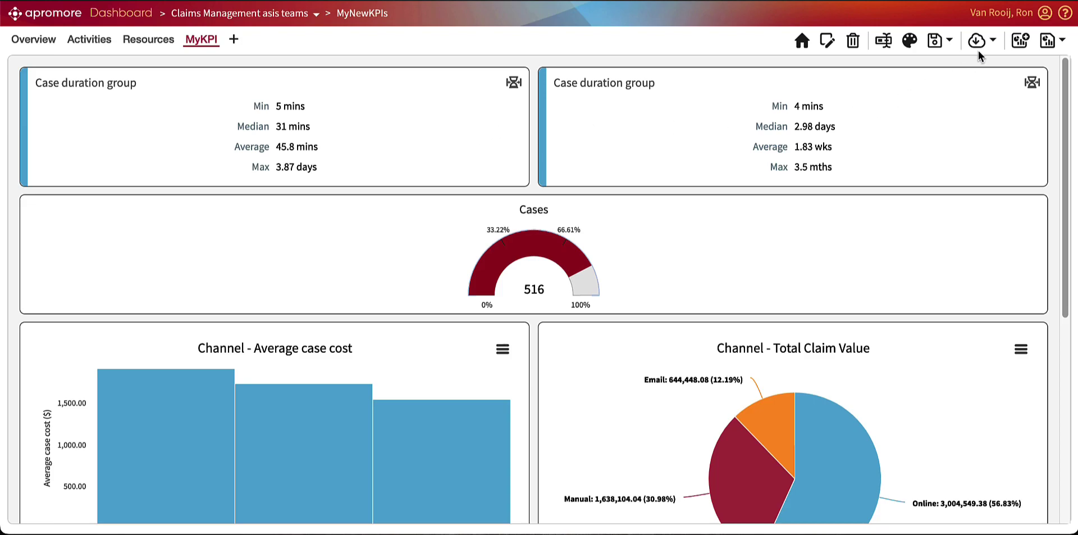
# Load the KPI Centre - Claims dashboard template for the Claims Management asis teams log without saving the current dashboard
pyautogui.click(1055, 39)
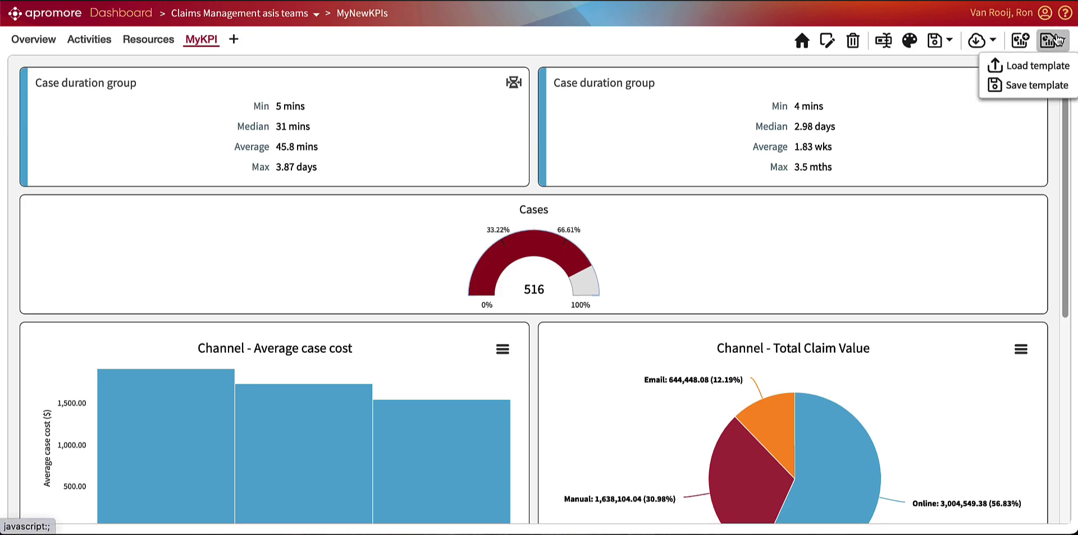
pyautogui.click(1030, 65)
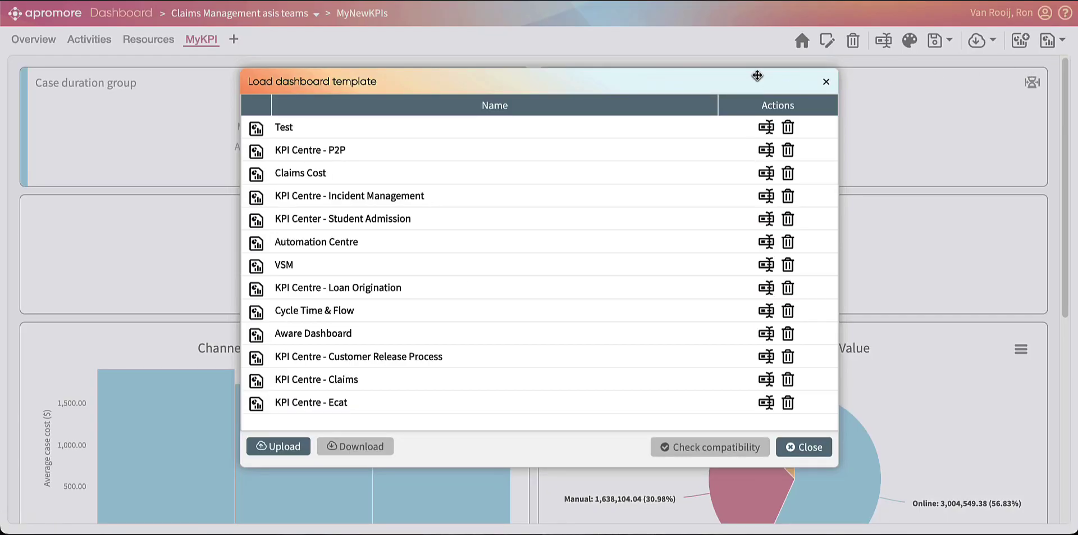
pyautogui.click(399, 377)
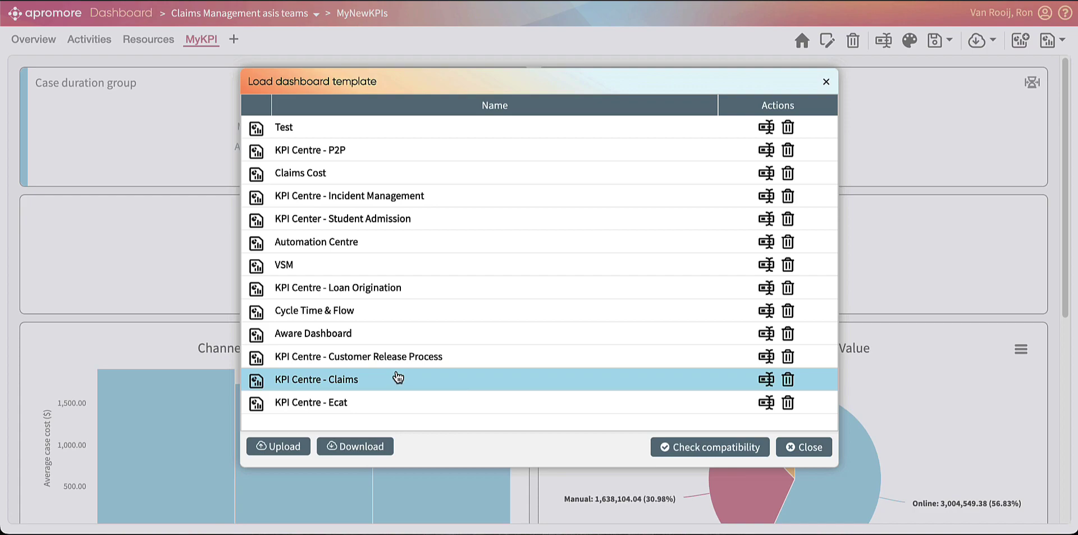
pyautogui.click(720, 448)
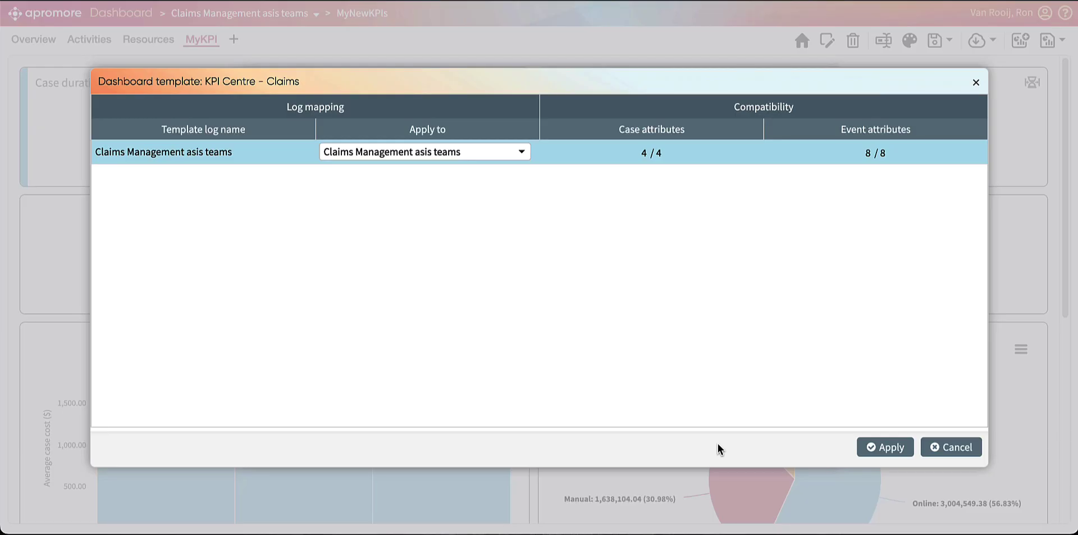
pyautogui.click(888, 448)
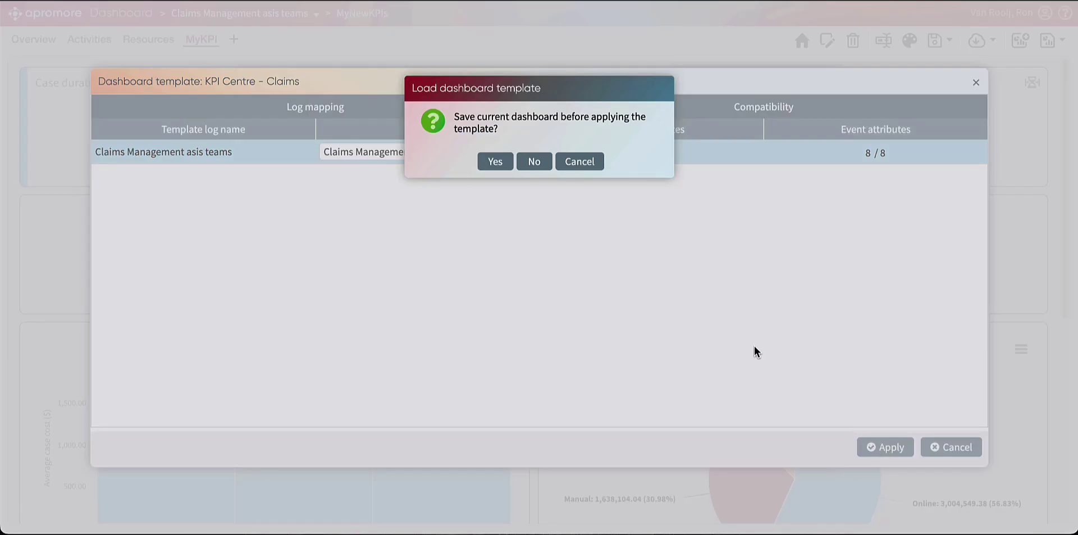
pyautogui.click(533, 162)
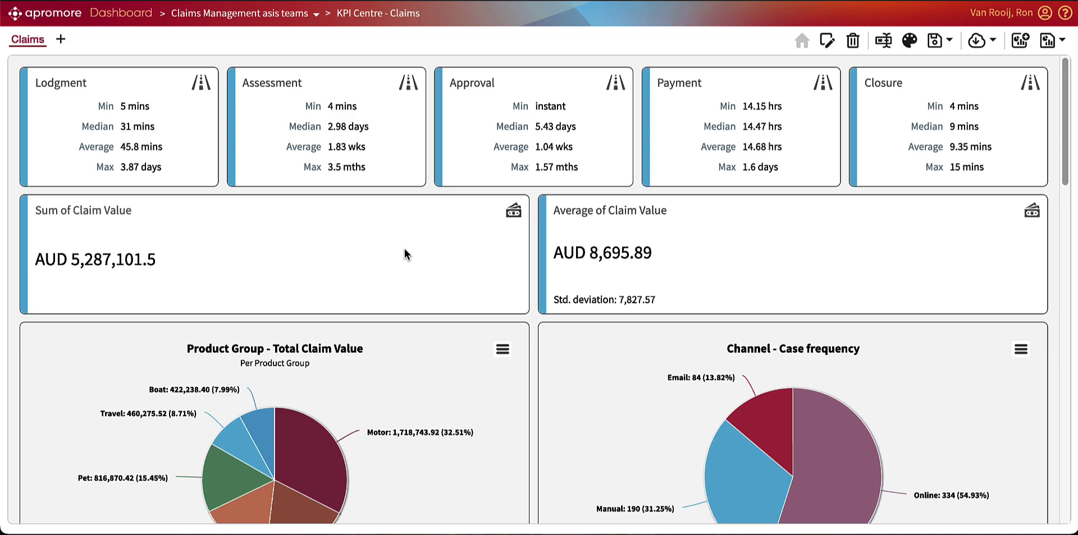
# Examine the Claims dashboard's statistics, claim value and activity cost charts, broker chart and team duration heat maps
pyautogui.scroll(-5, 609, 260)
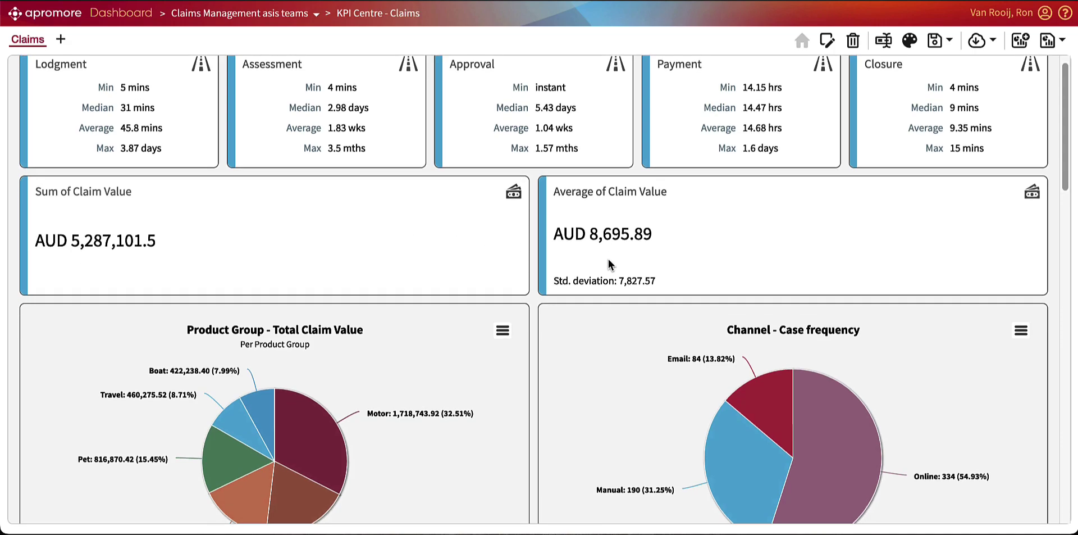
pyautogui.scroll(-3, 609, 263)
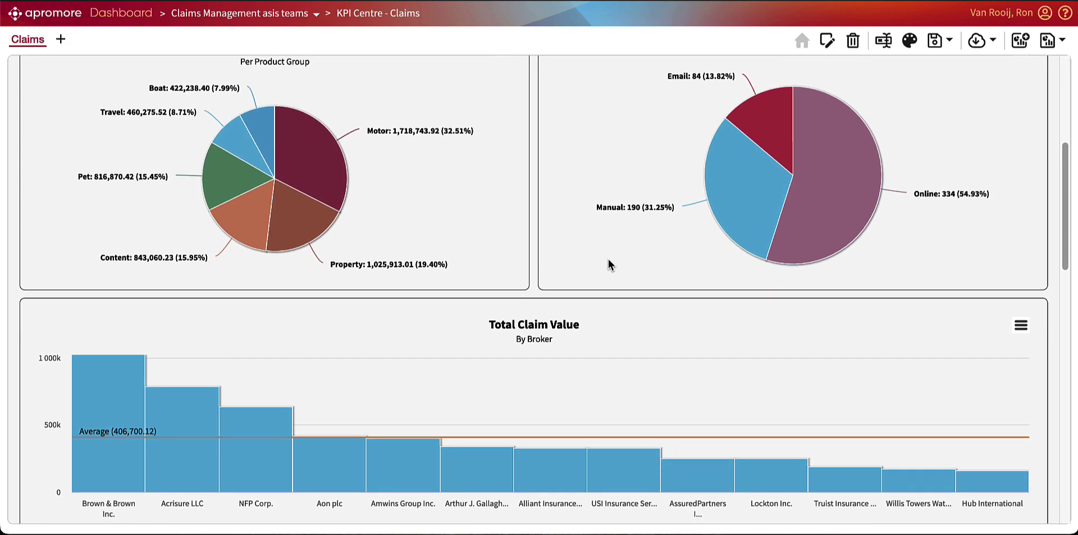
pyautogui.scroll(-5, 609, 261)
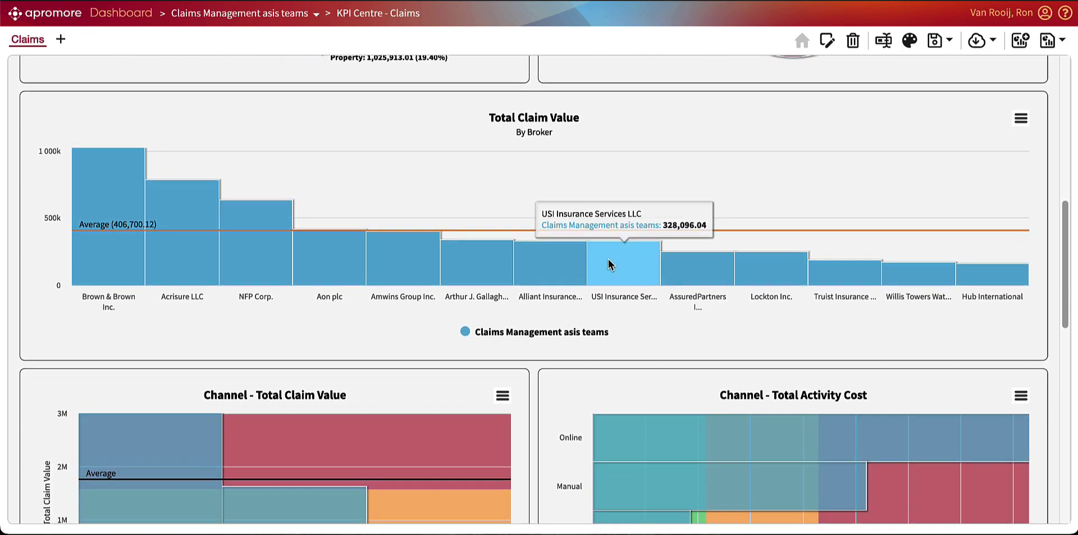
pyautogui.scroll(-5, 608, 261)
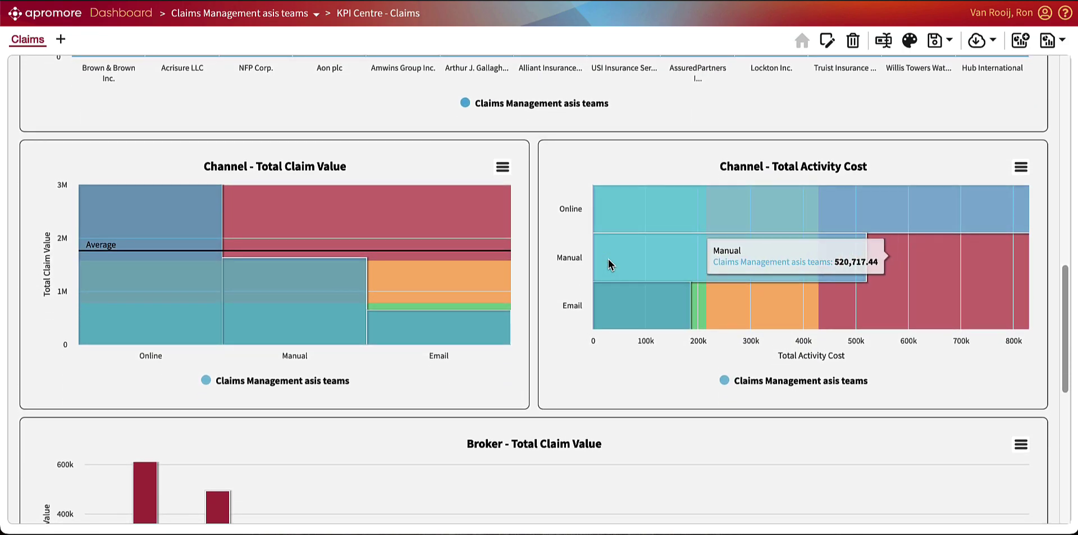
pyautogui.scroll(-2, 608, 262)
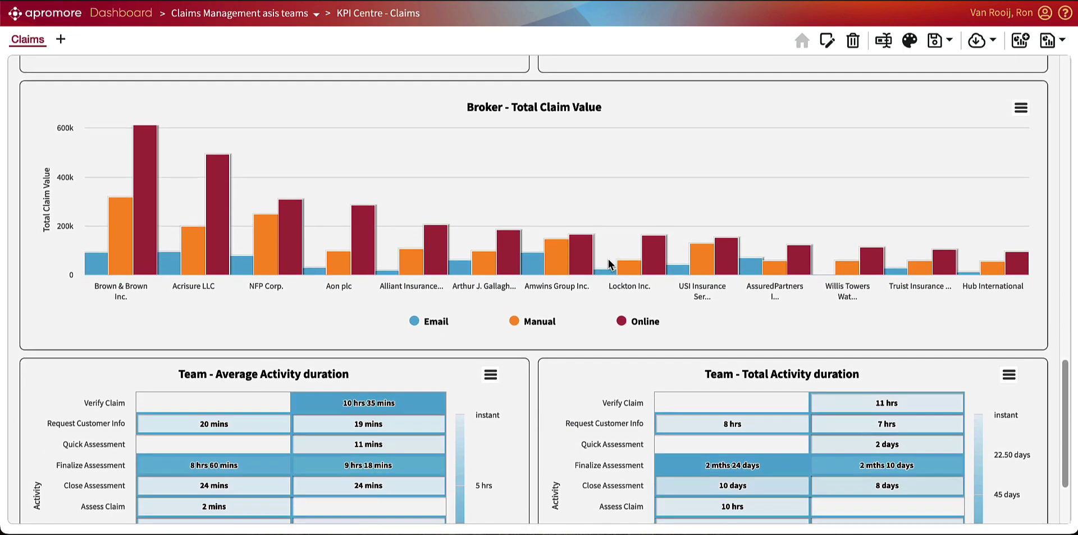
pyautogui.scroll(4, 608, 263)
pyautogui.scroll(1, 608, 261)
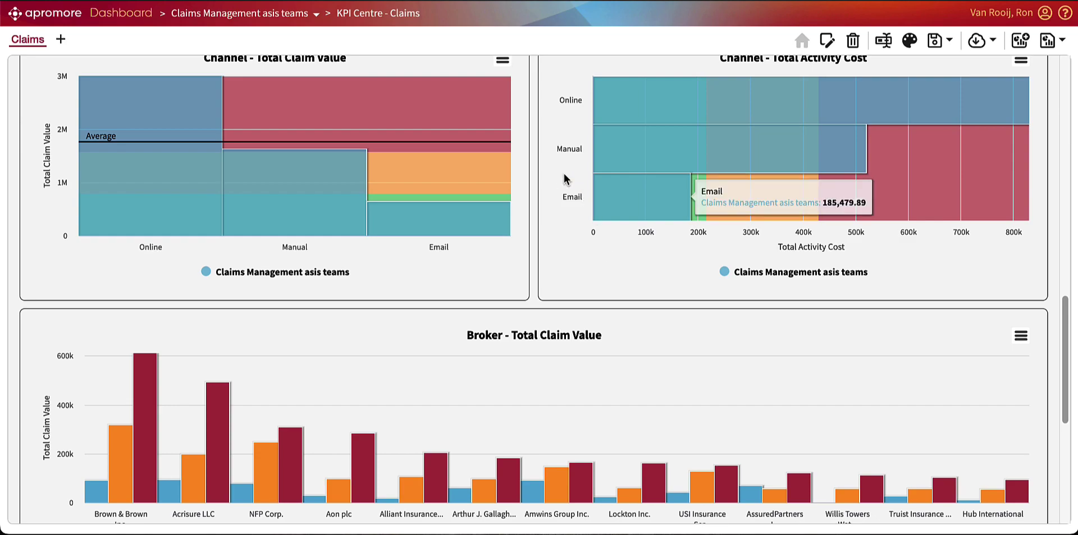
pyautogui.moveTo(597, 165)
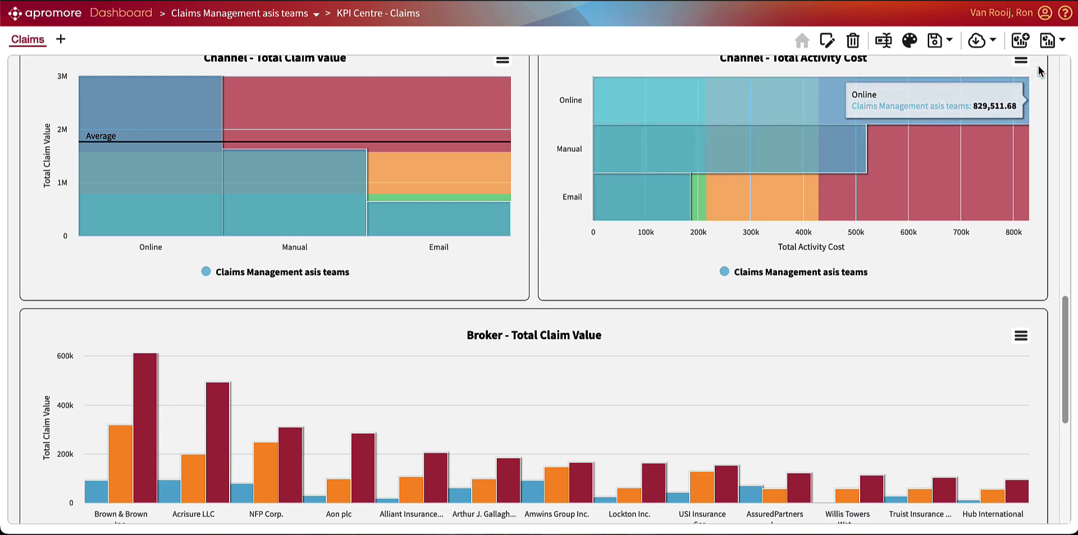
# Check the Automation Centre template's compatibility with the Claims Management asis teams log and apply it without saving the current dashboard
pyautogui.click(1062, 41)
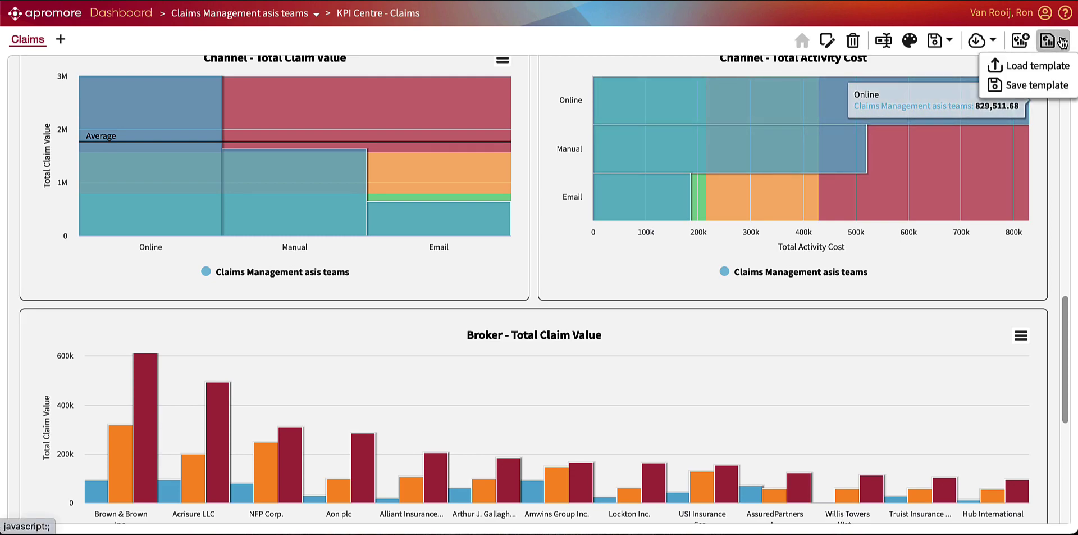
pyautogui.click(1033, 66)
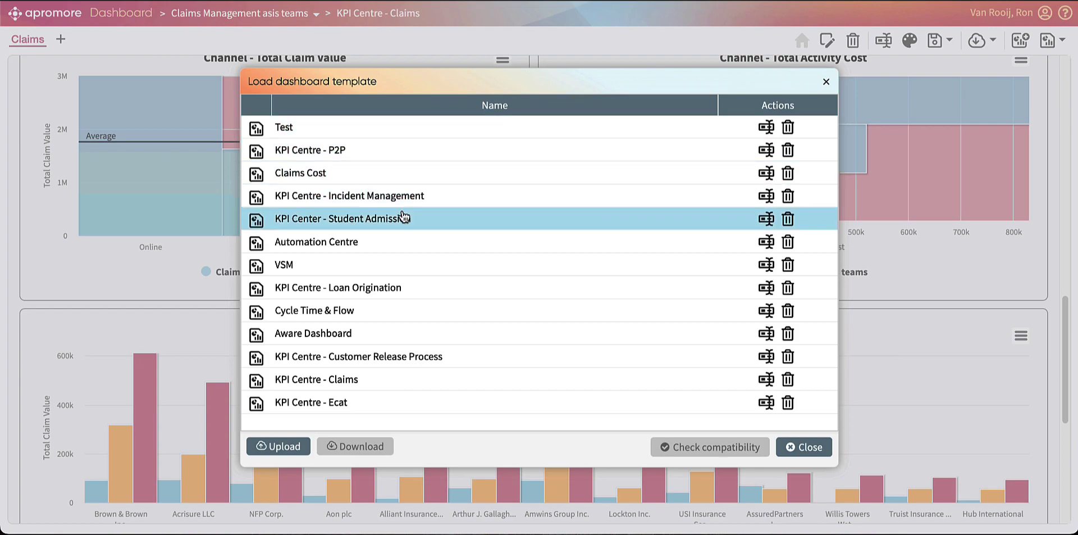
pyautogui.click(366, 241)
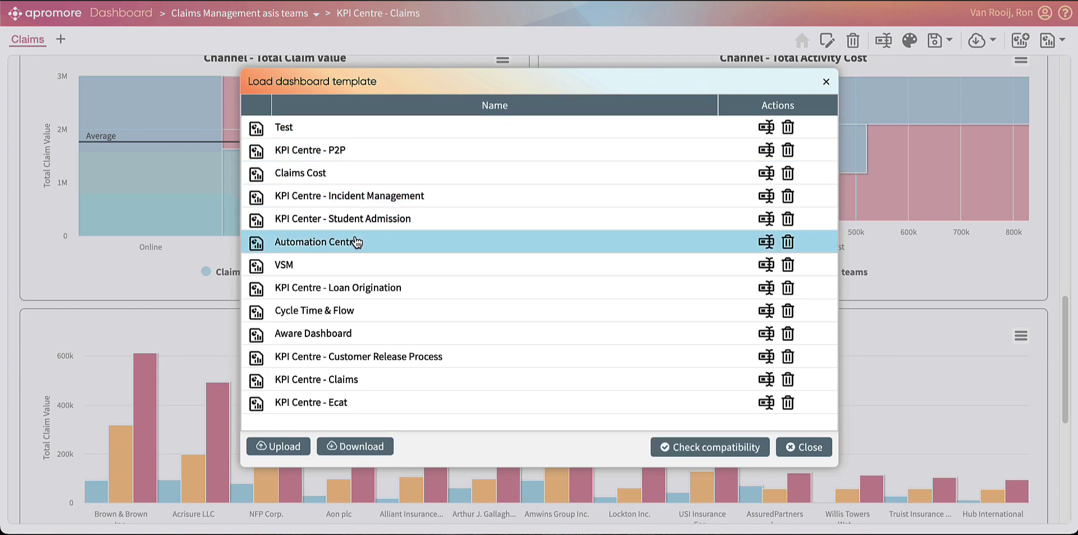
pyautogui.click(685, 449)
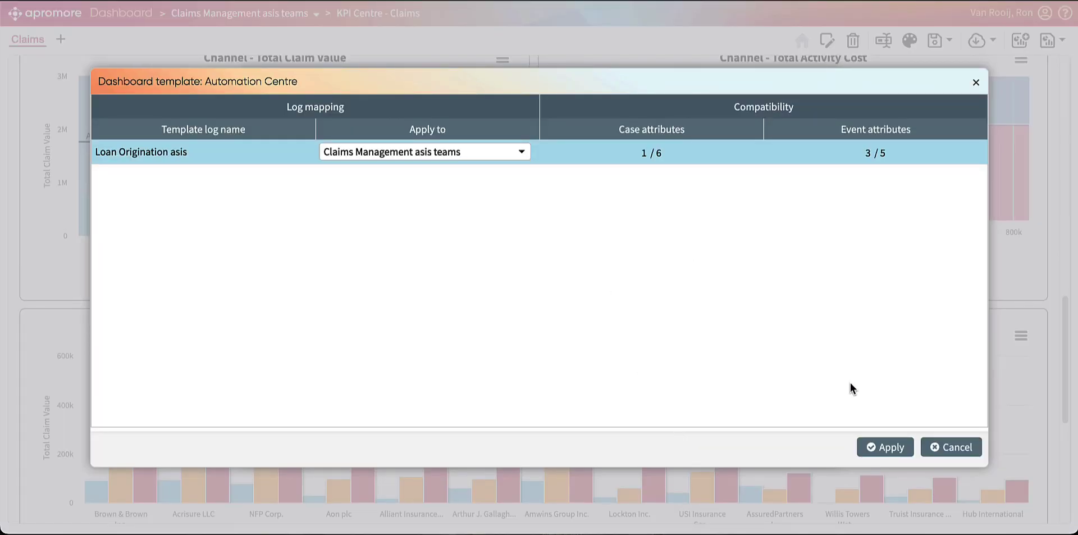
pyautogui.click(886, 446)
pyautogui.click(537, 163)
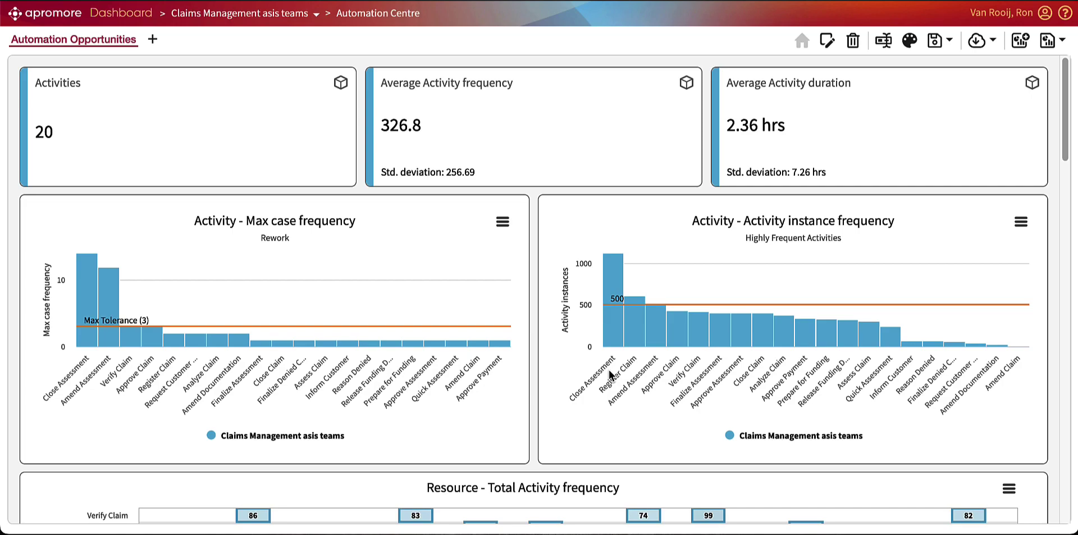
# Examine the Automation Opportunities charts for activity frequency, instance duration bottlenecks, and total activity frequency and duration per resource
pyautogui.scroll(-3, 608, 369)
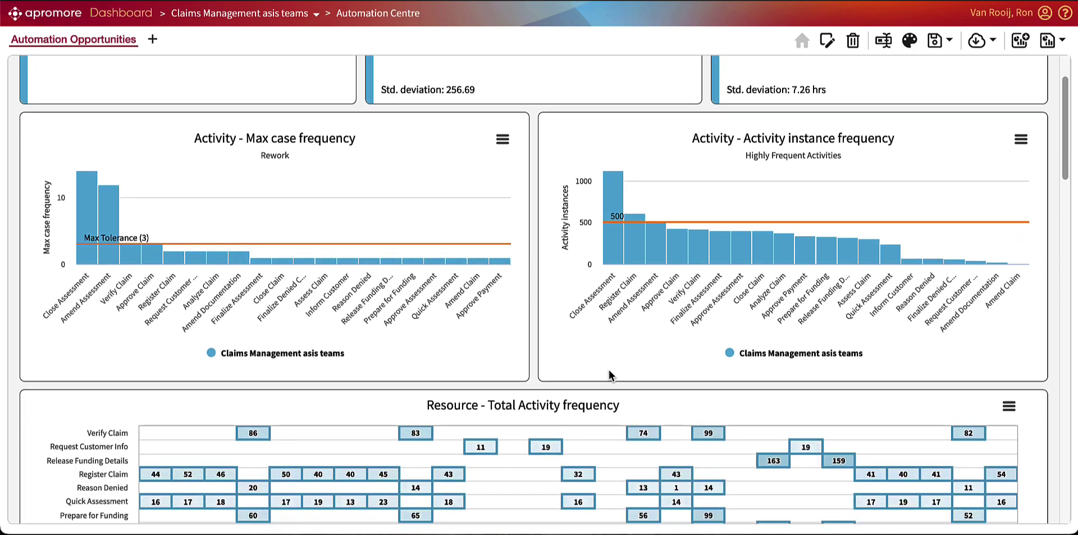
pyautogui.scroll(-3, 609, 369)
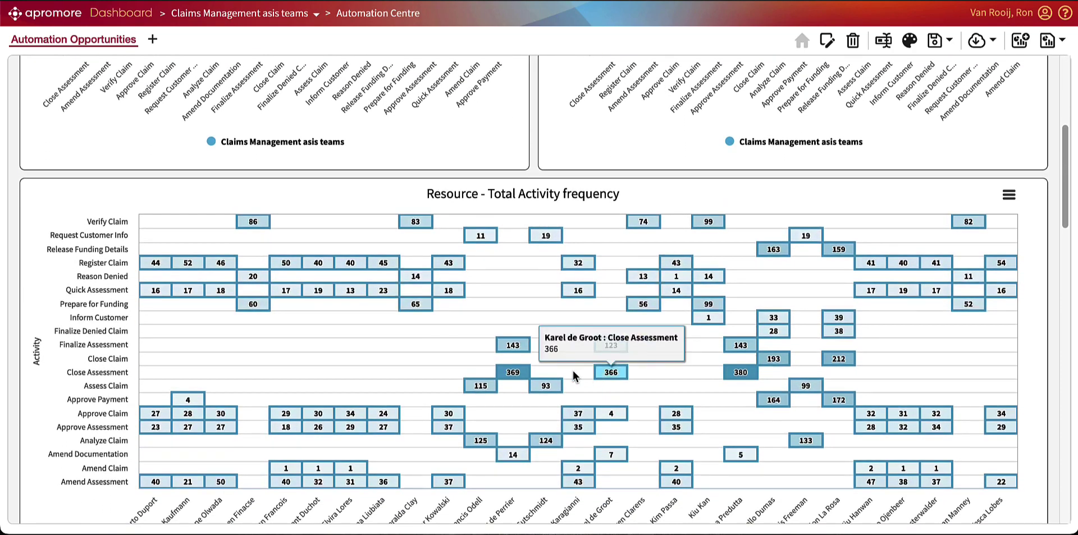
pyautogui.moveTo(510, 376)
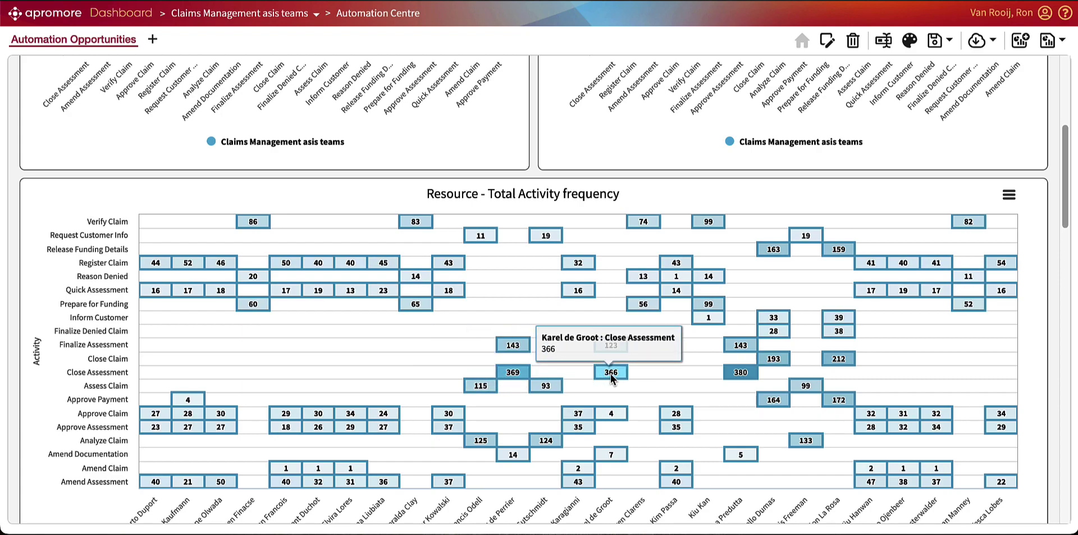
pyautogui.moveTo(730, 375)
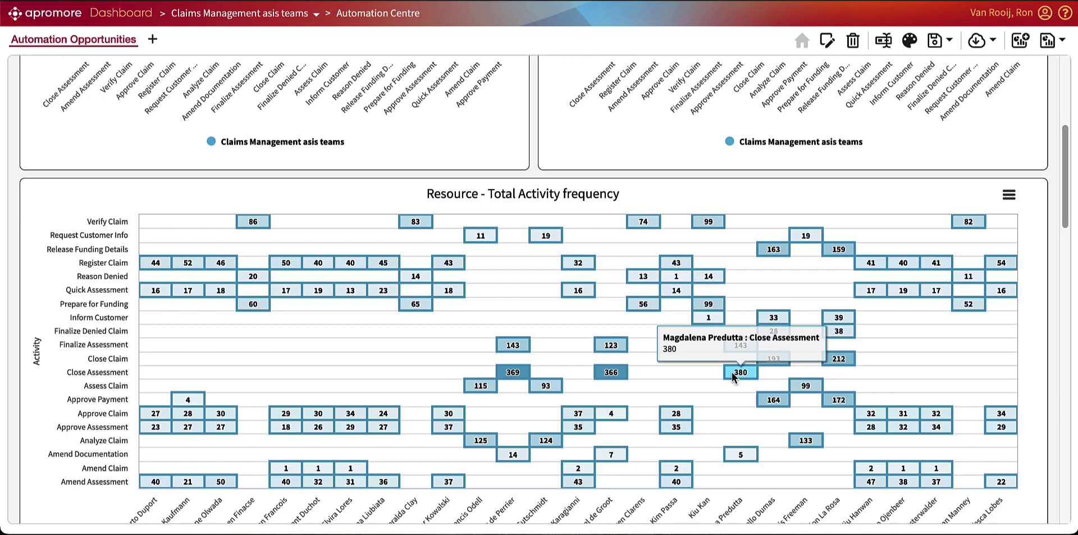
pyautogui.scroll(-1, 732, 371)
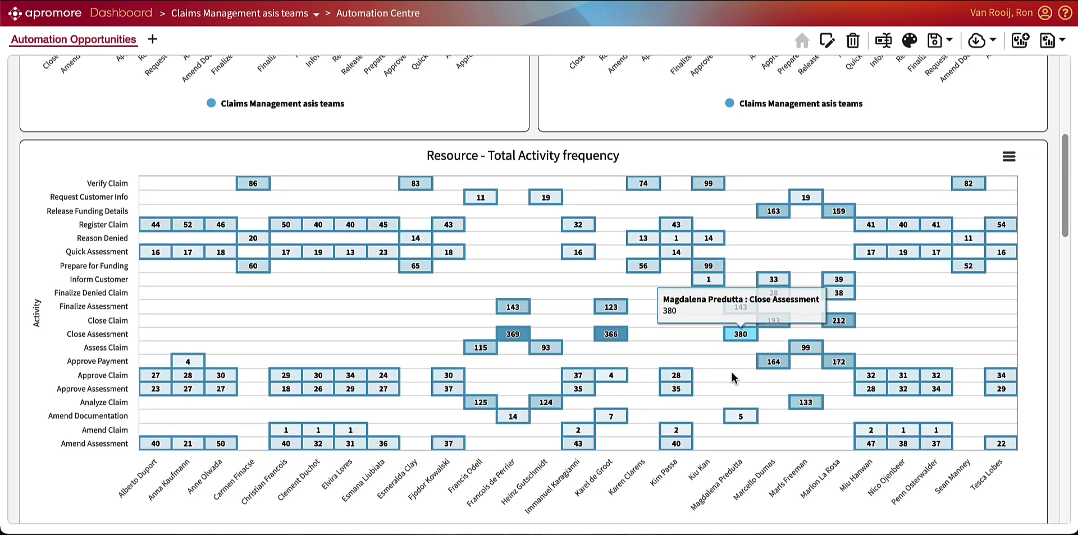
pyautogui.scroll(-5, 732, 372)
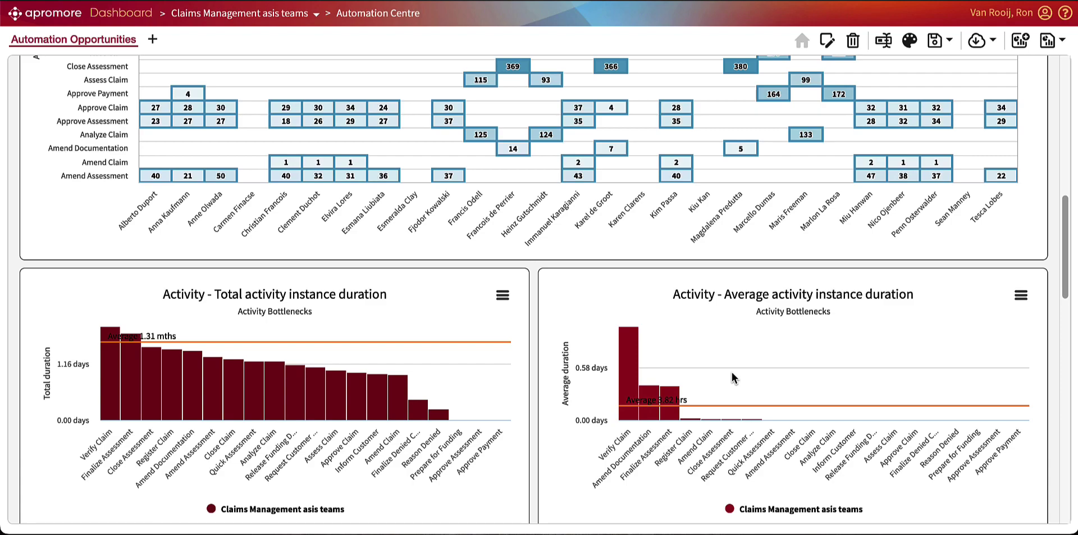
pyautogui.moveTo(669, 392)
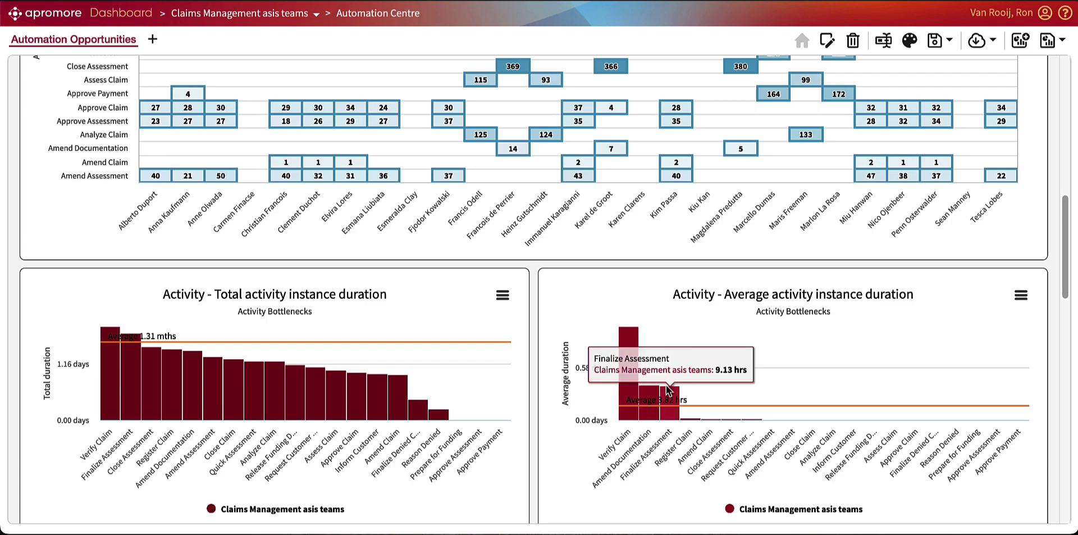
pyautogui.scroll(-4, 630, 413)
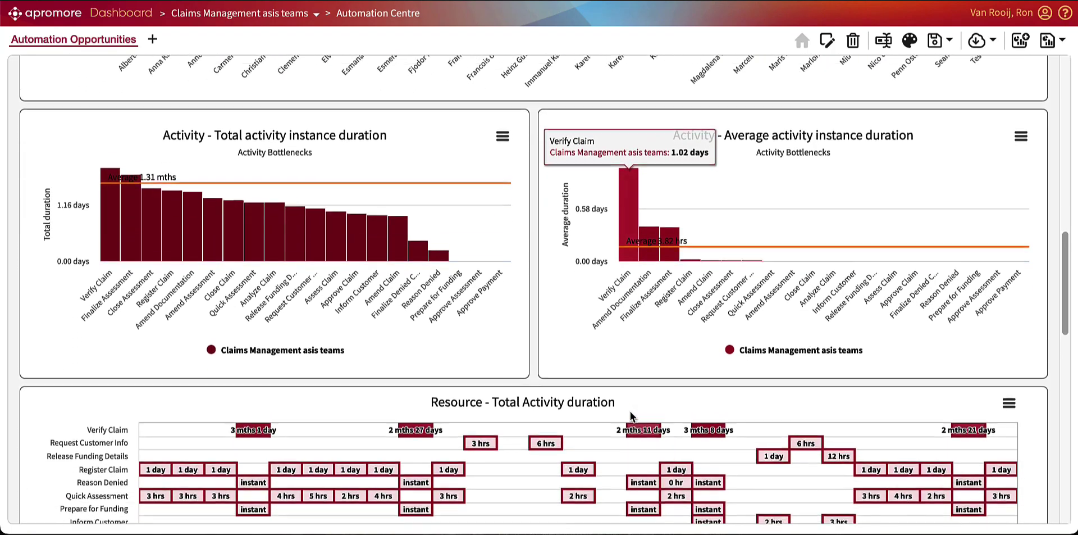
pyautogui.scroll(-2, 630, 412)
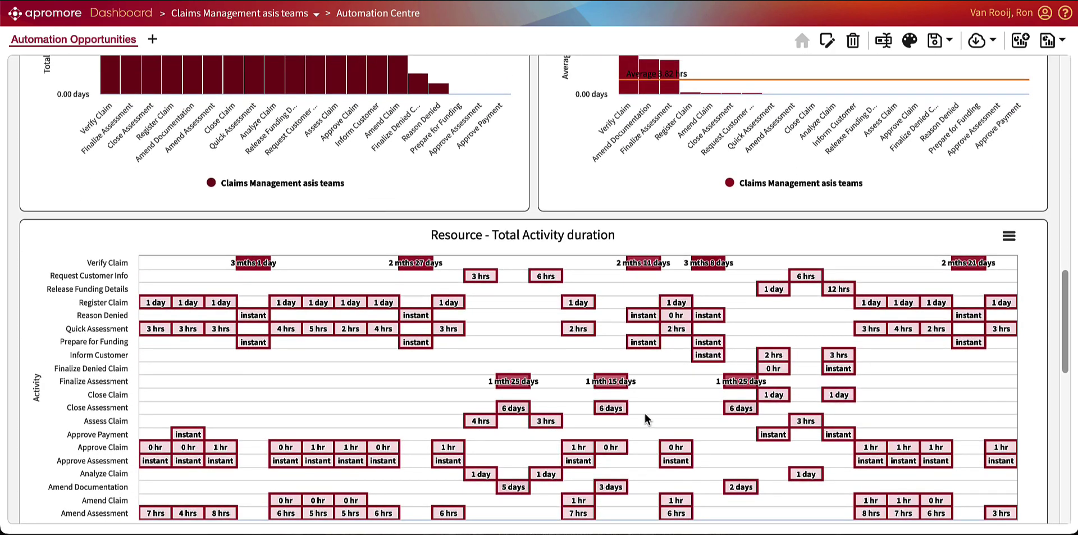
pyautogui.scroll(-1, 348, 312)
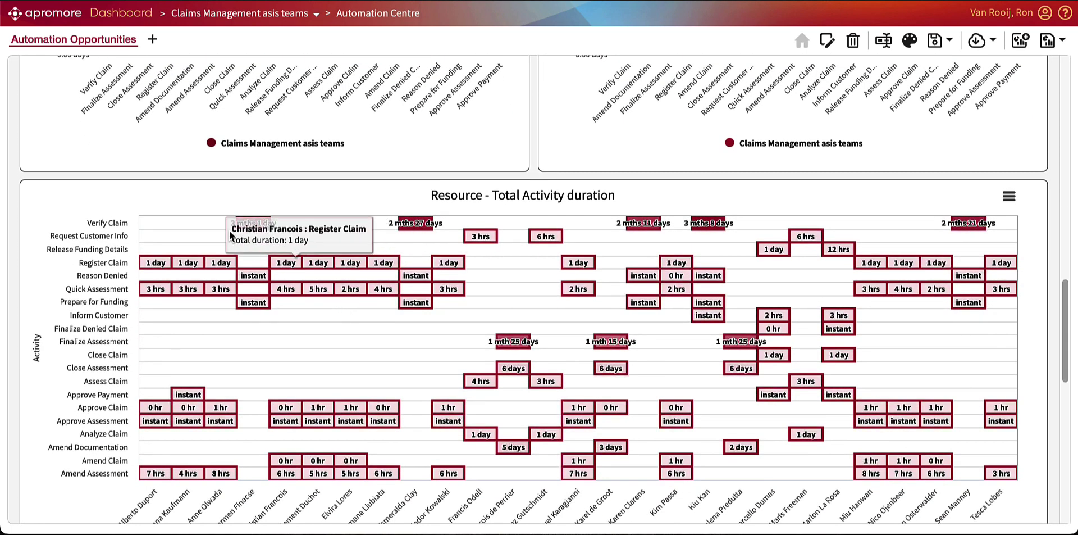
pyautogui.moveTo(258, 225)
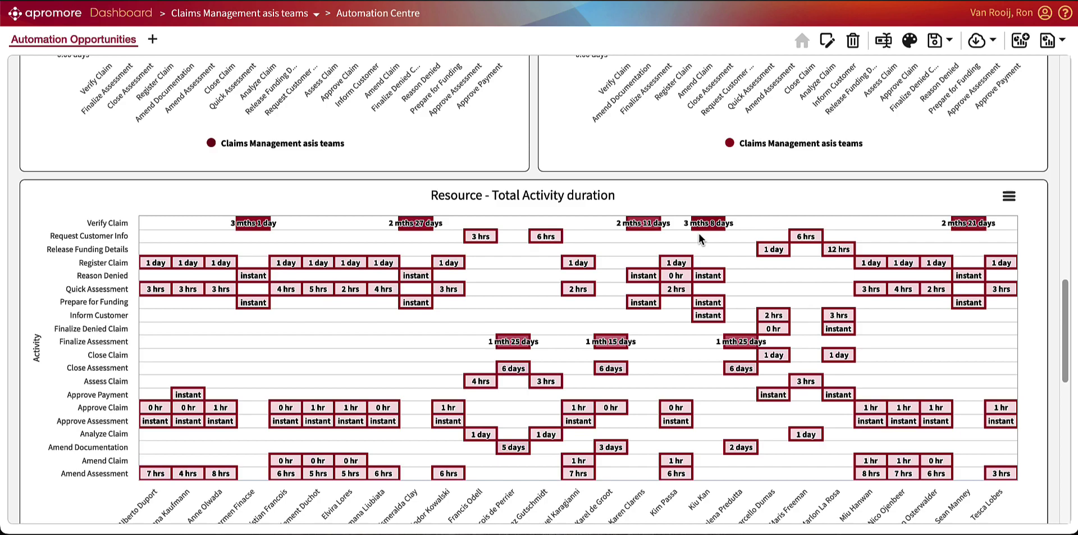
pyautogui.moveTo(699, 233)
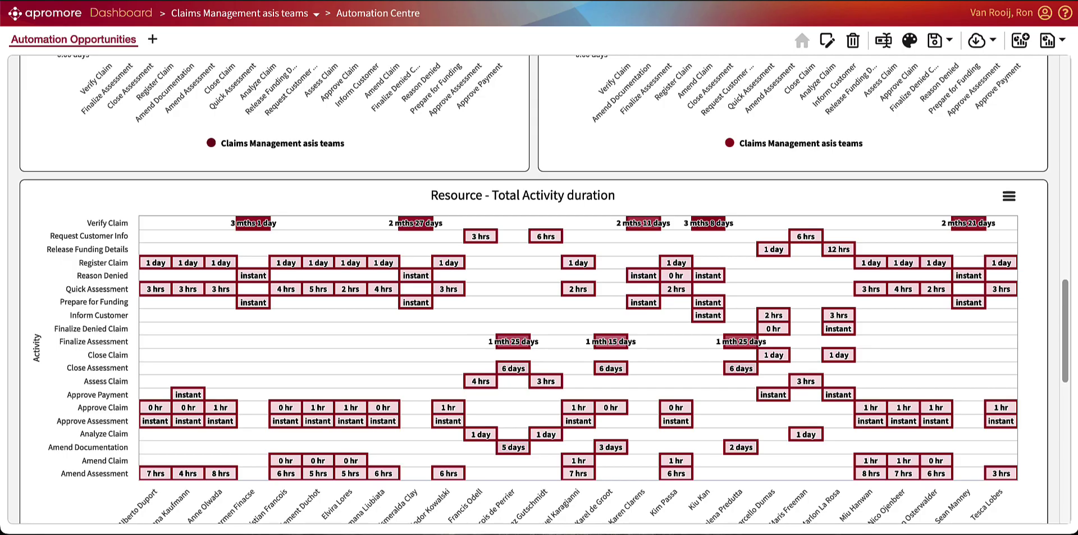